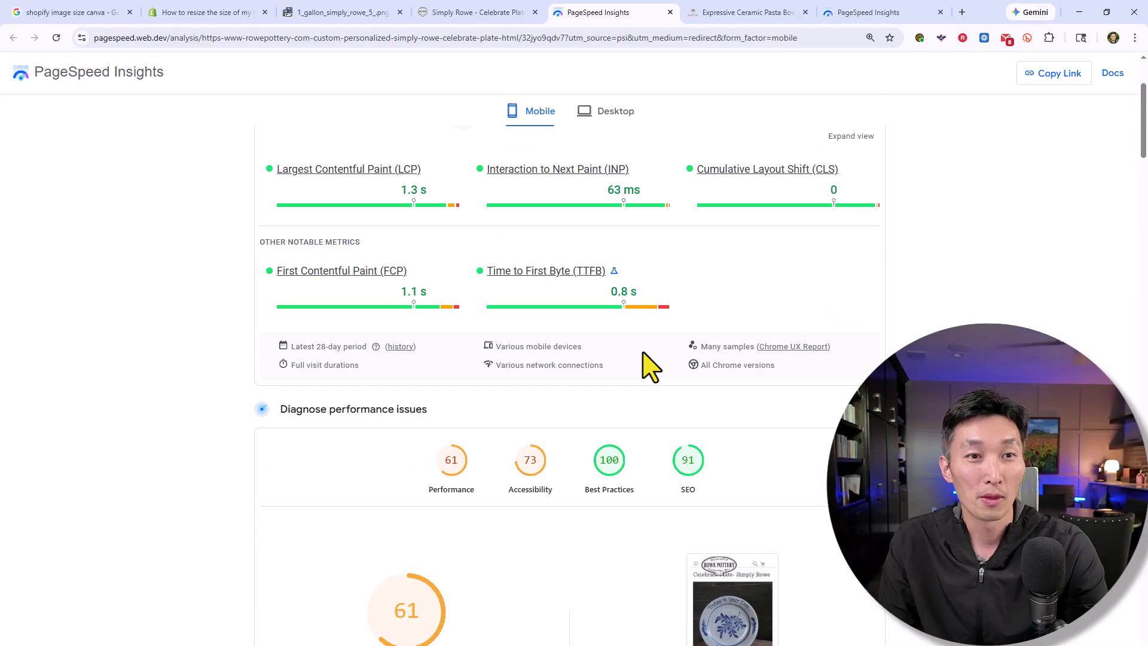
# Review the mobile performance score and metrics of the Celebrate Plate page, focusing on Largest Contentful Paint.
pyautogui.scroll(-2, 461, 302)
pyautogui.scroll(-3, 374, 312)
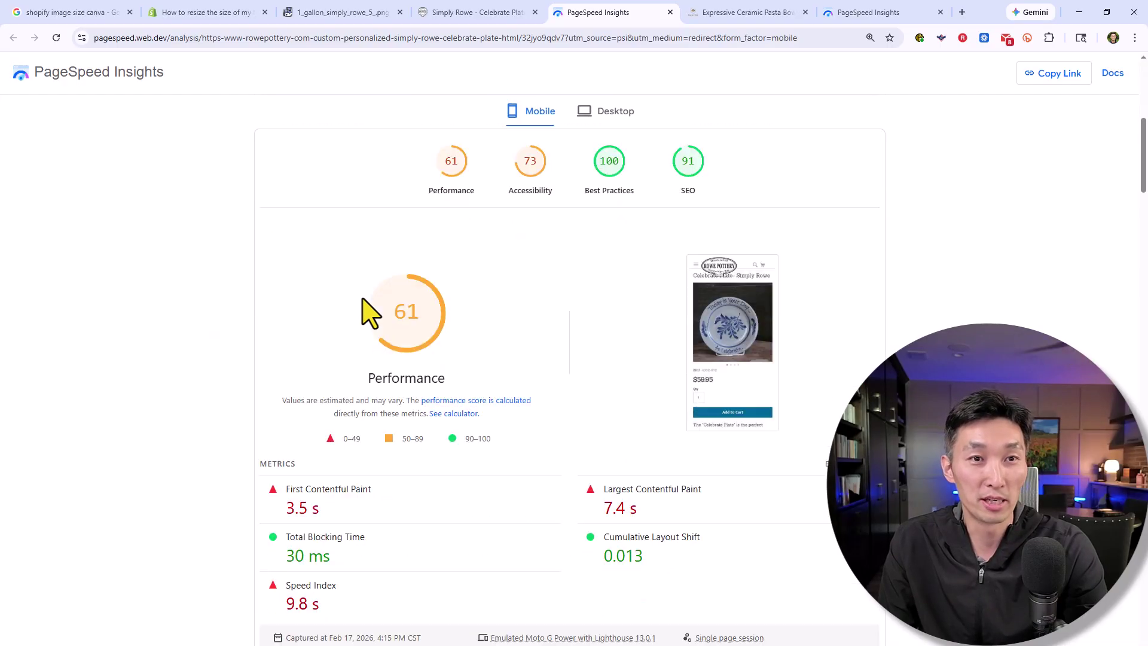
pyautogui.scroll(-3, 369, 422)
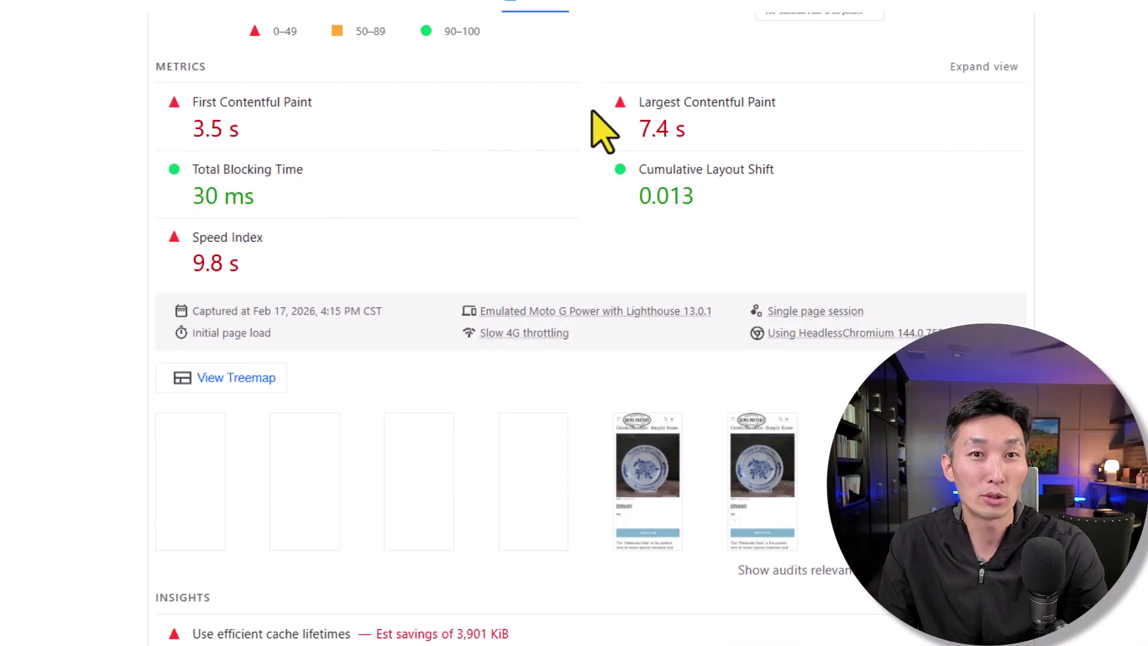
pyautogui.moveTo(634, 103); pyautogui.dragTo(788, 105)
pyautogui.click(693, 120)
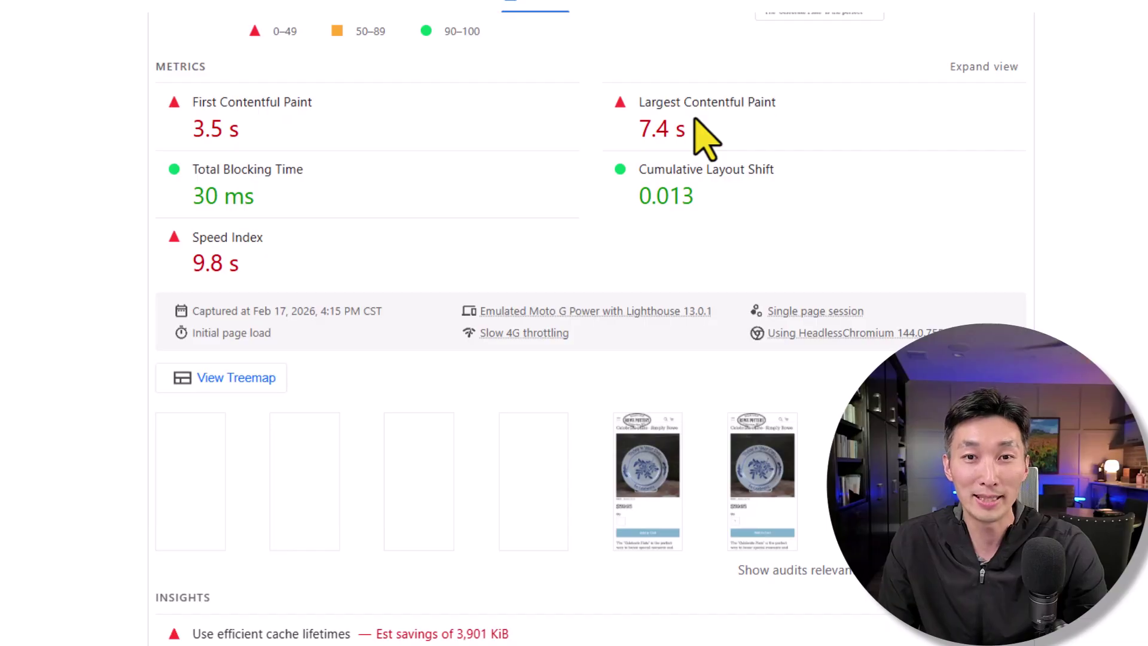
# Inspect the requests listed under the "Use efficient cache lifetimes" insight, then collapse it.
pyautogui.scroll(-3, 682, 153)
pyautogui.scroll(-3, 688, 173)
pyautogui.click(266, 333)
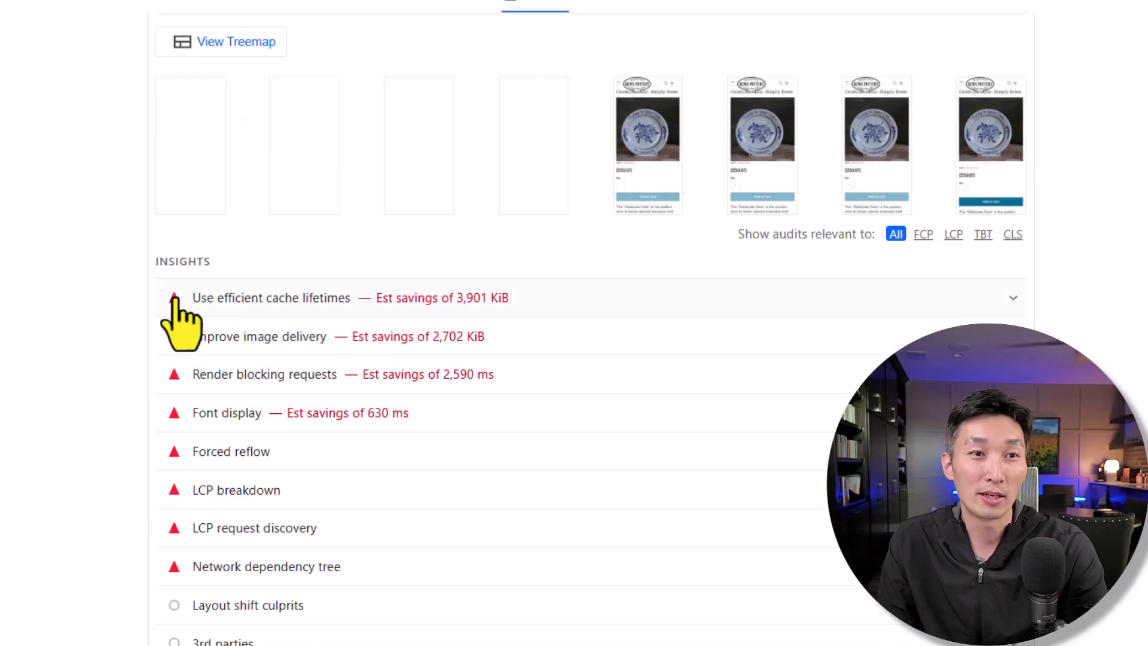
pyautogui.click(252, 302)
pyautogui.scroll(-3, 312, 402)
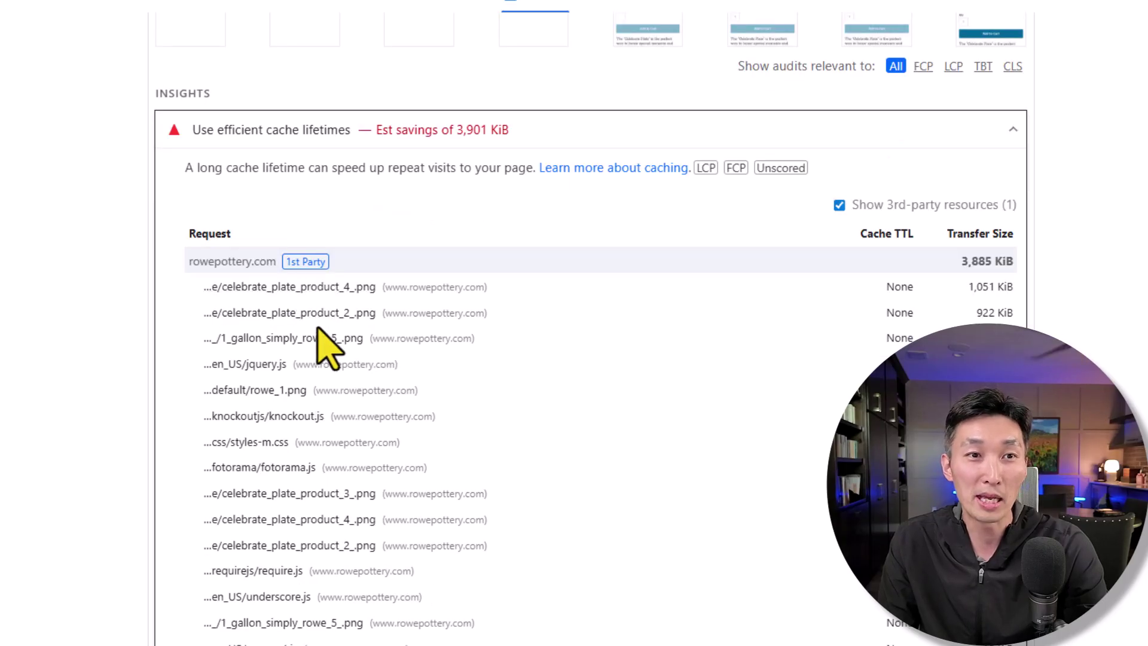
pyautogui.scroll(-2, 329, 334)
pyautogui.click(312, 61)
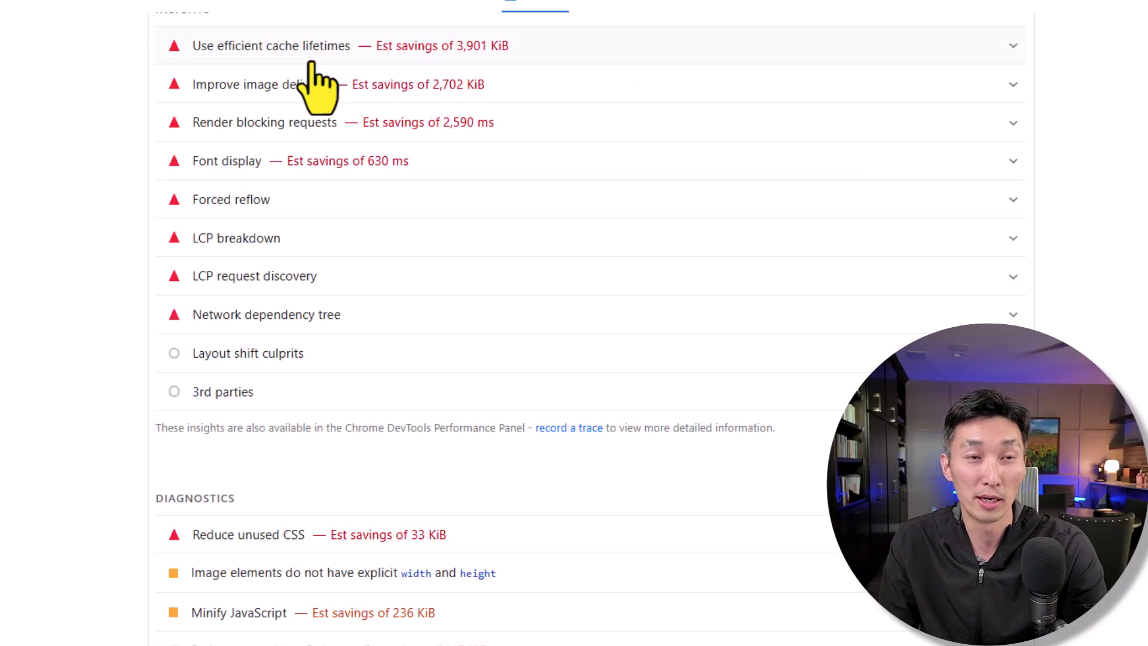
# Expand the "Improve image delivery" insight and check the total resource size and estimated savings for rowepottery.com.
pyautogui.click(295, 93)
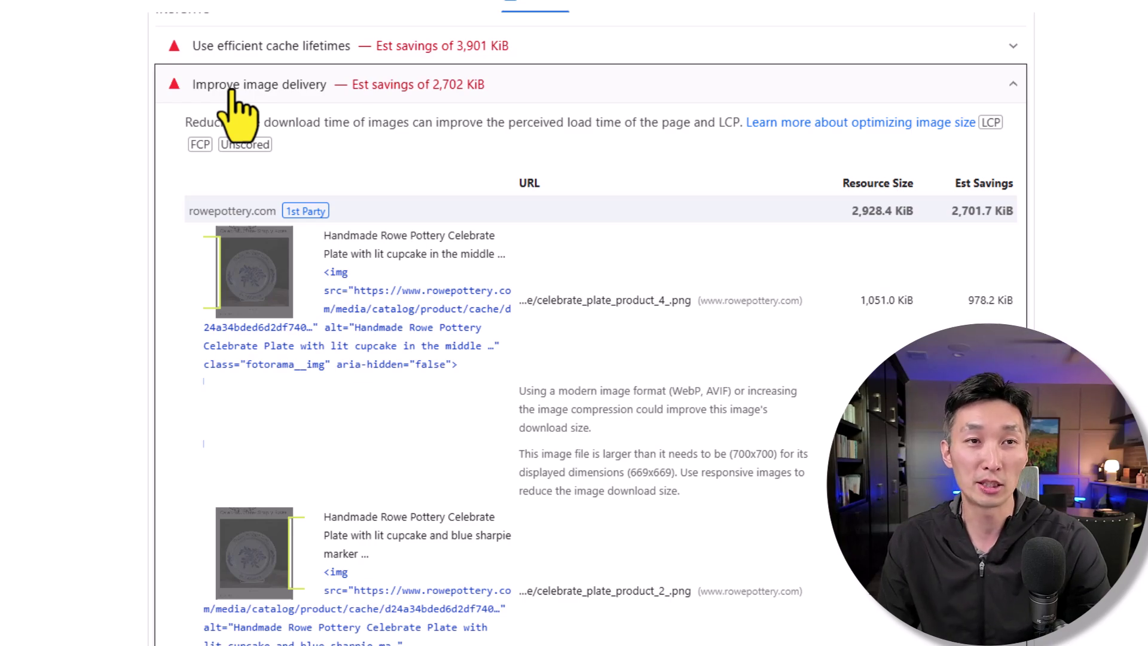
pyautogui.scroll(-2, 535, 163)
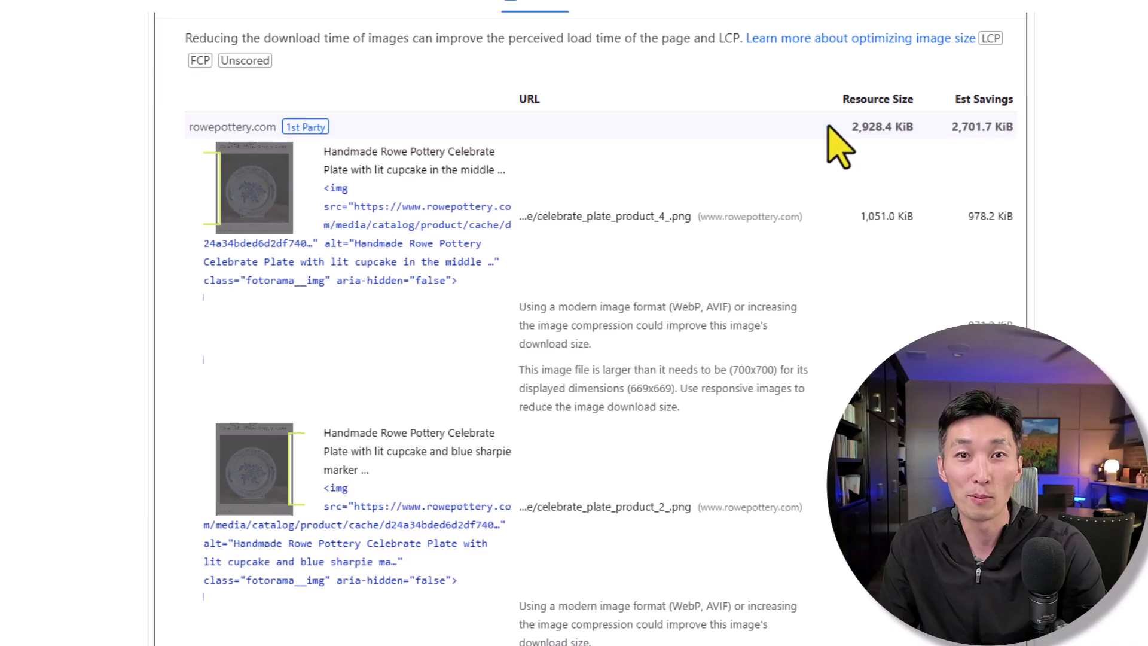
pyautogui.moveTo(826, 126); pyautogui.dragTo(943, 128)
pyautogui.tripleClick(972, 127)
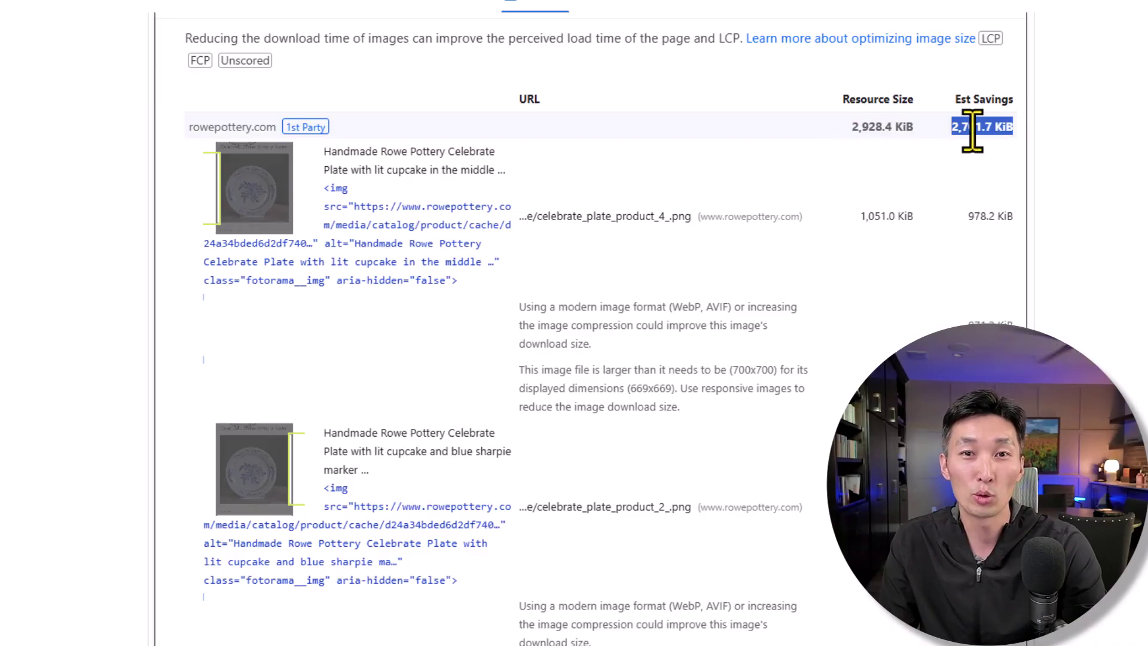
pyautogui.click(972, 128)
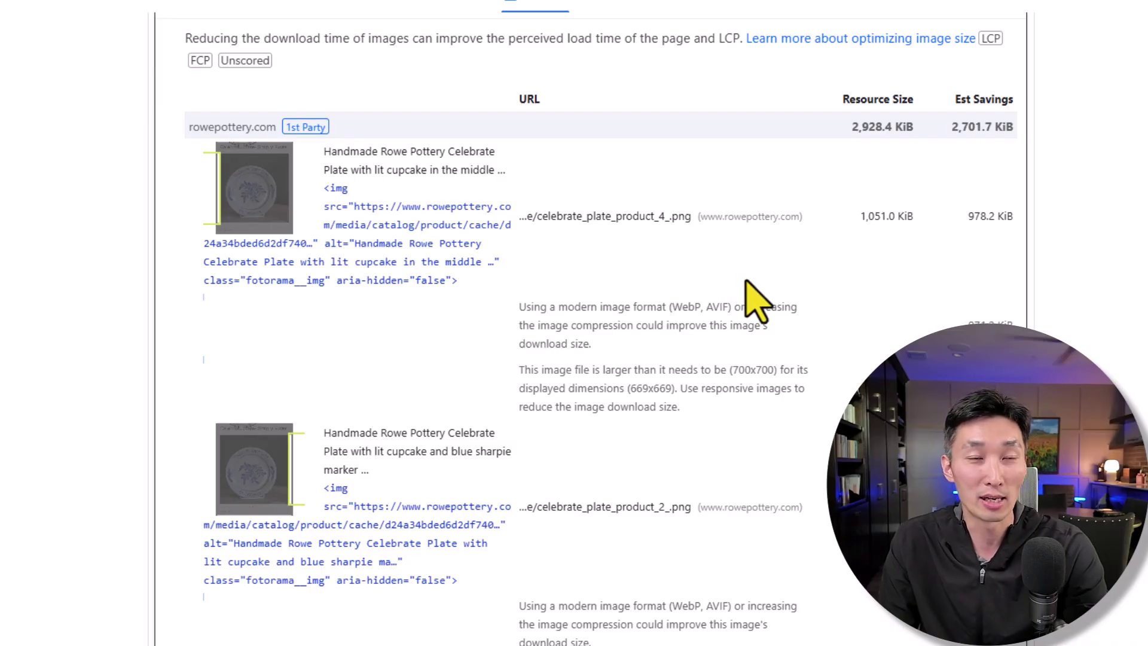
# Look over the Coupe Pasta Bowl product page on blackoakart.com.
pyautogui.scroll(15, 743, 302)
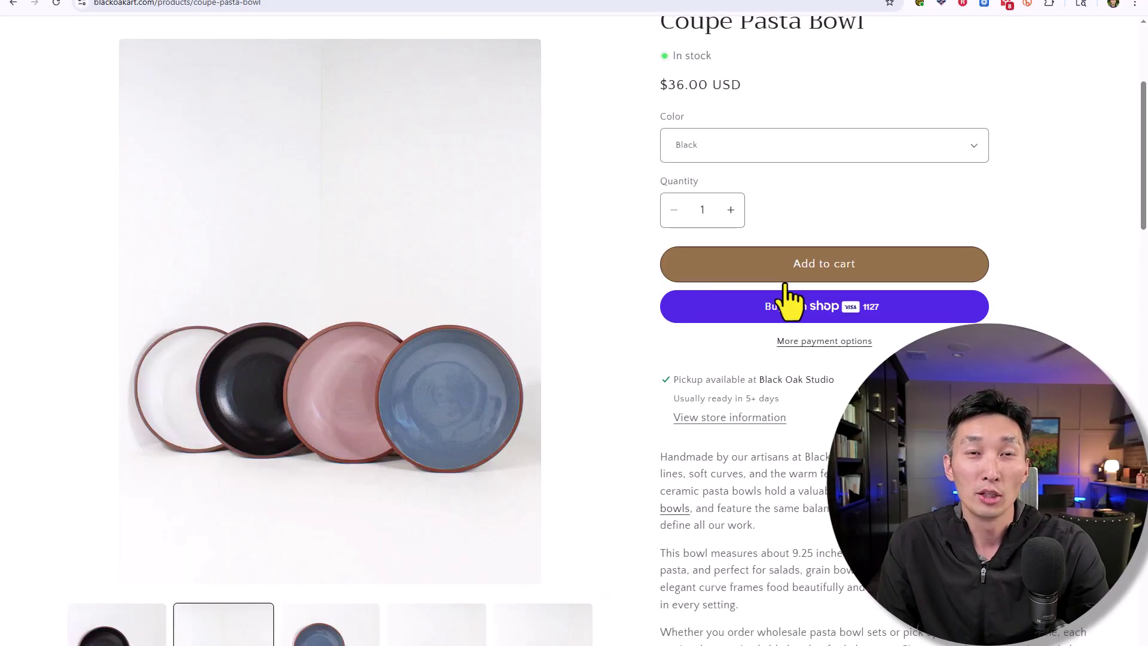
pyautogui.scroll(4, 633, 371)
pyautogui.scroll(-2, 635, 373)
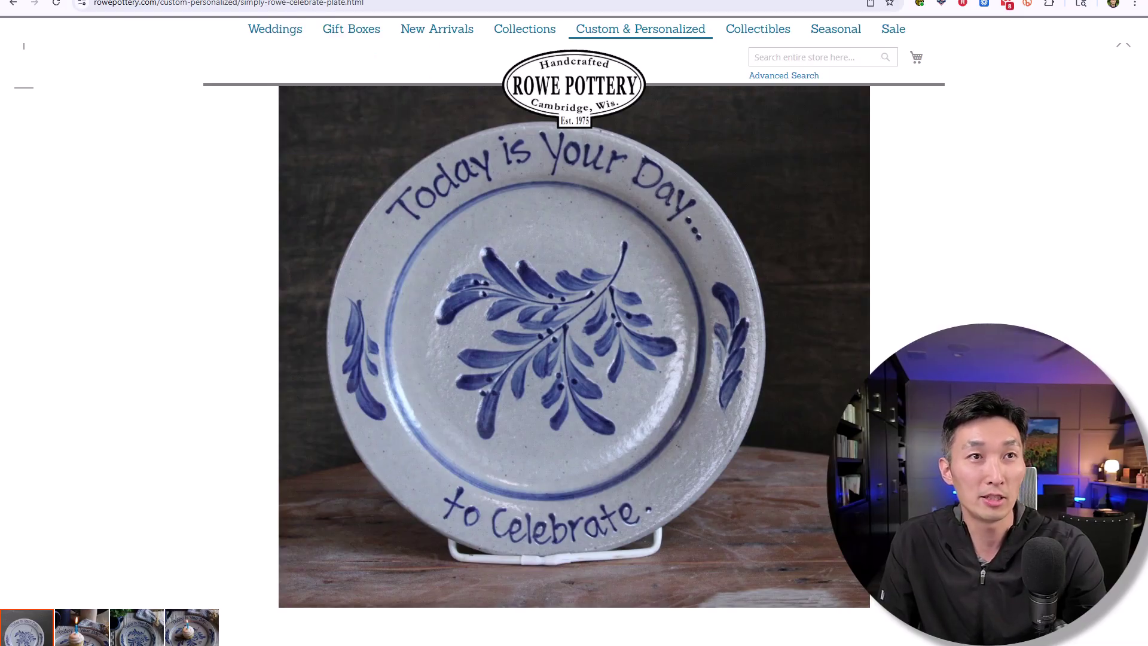
# Switch to the Ezgif PNG to AVIF converter and check the uploaded plate image's file size.
pyautogui.click(335, 2)
pyautogui.scroll(-6, 217, 376)
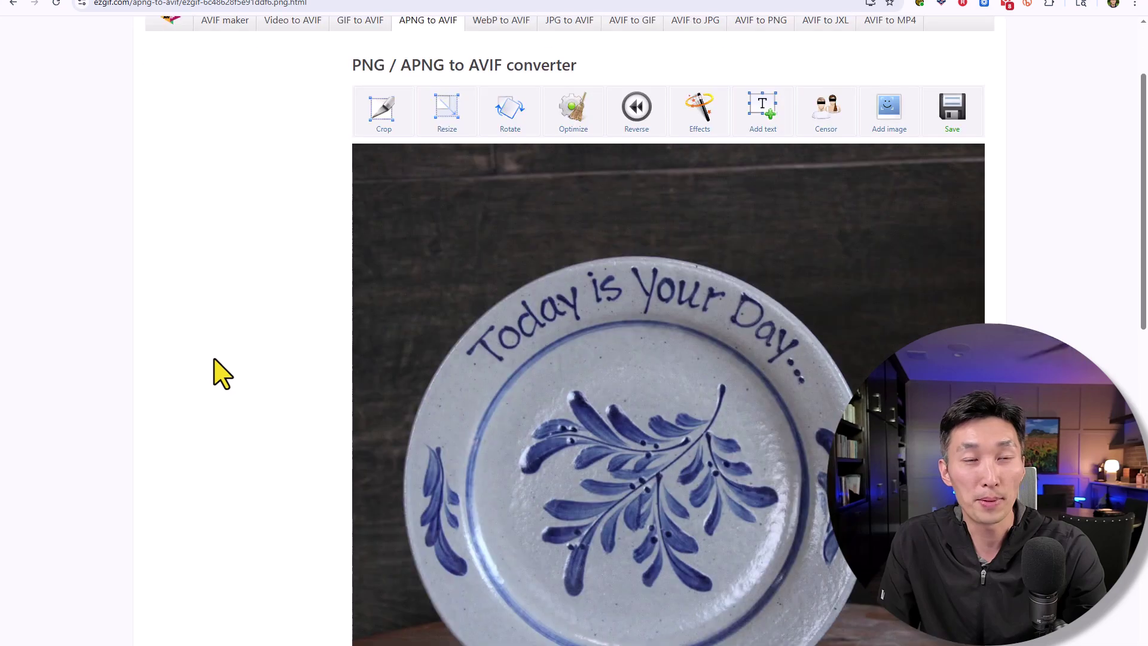
pyautogui.doubleClick(390, 549)
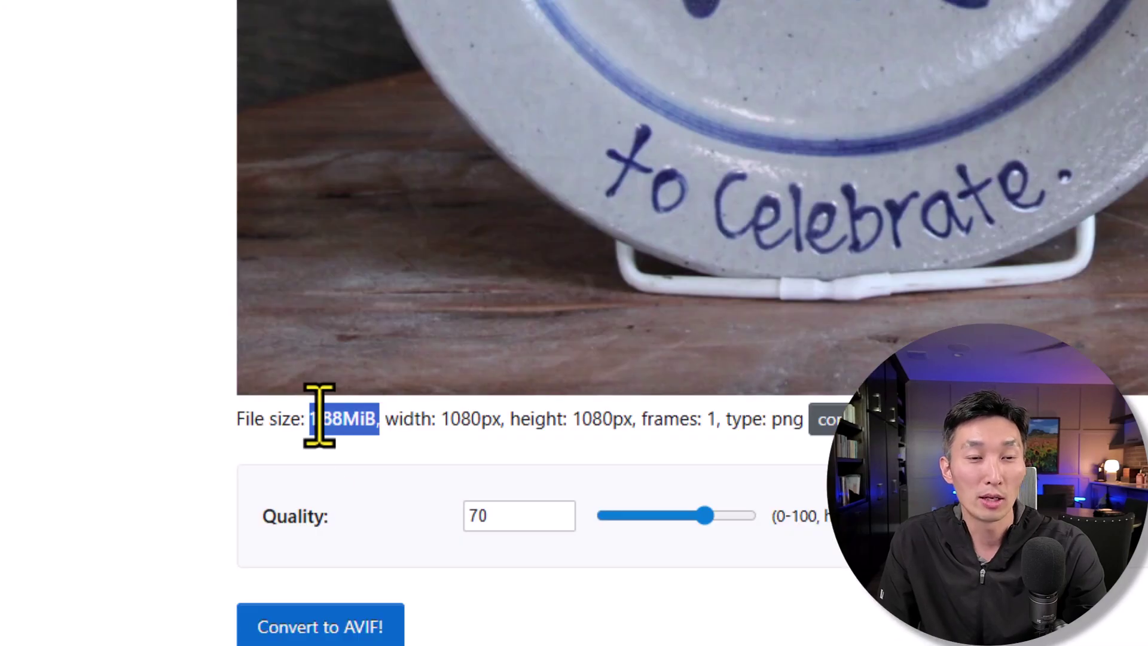
pyautogui.click(350, 427)
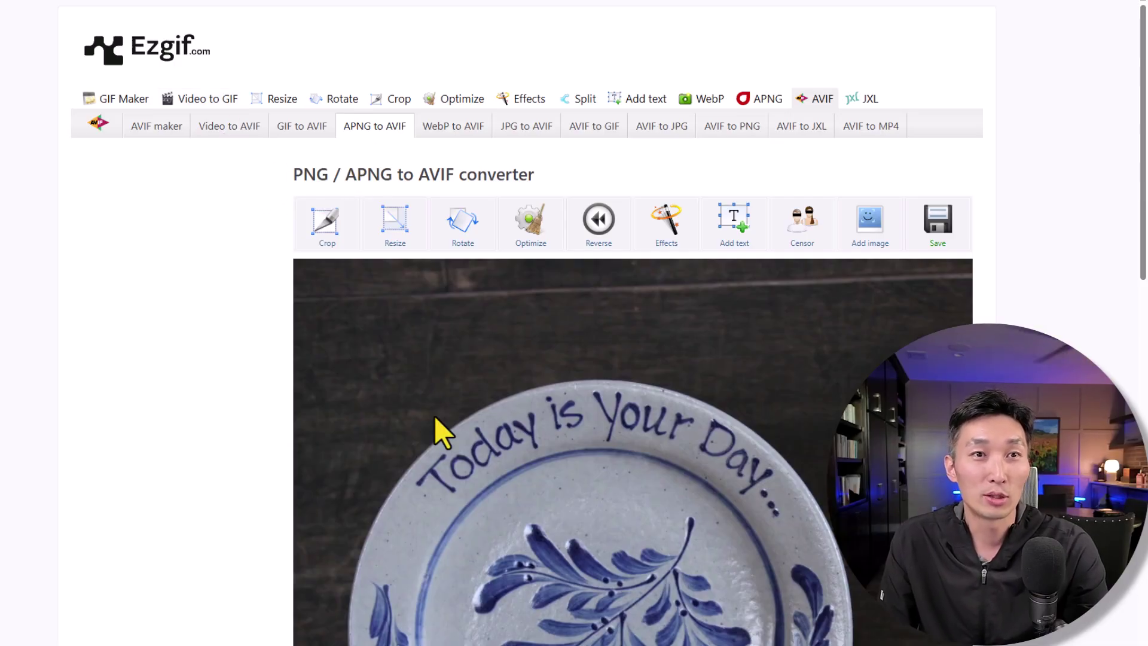
# Convert the plate PNG to AVIF at quality 70.
pyautogui.scroll(-4, 524, 399)
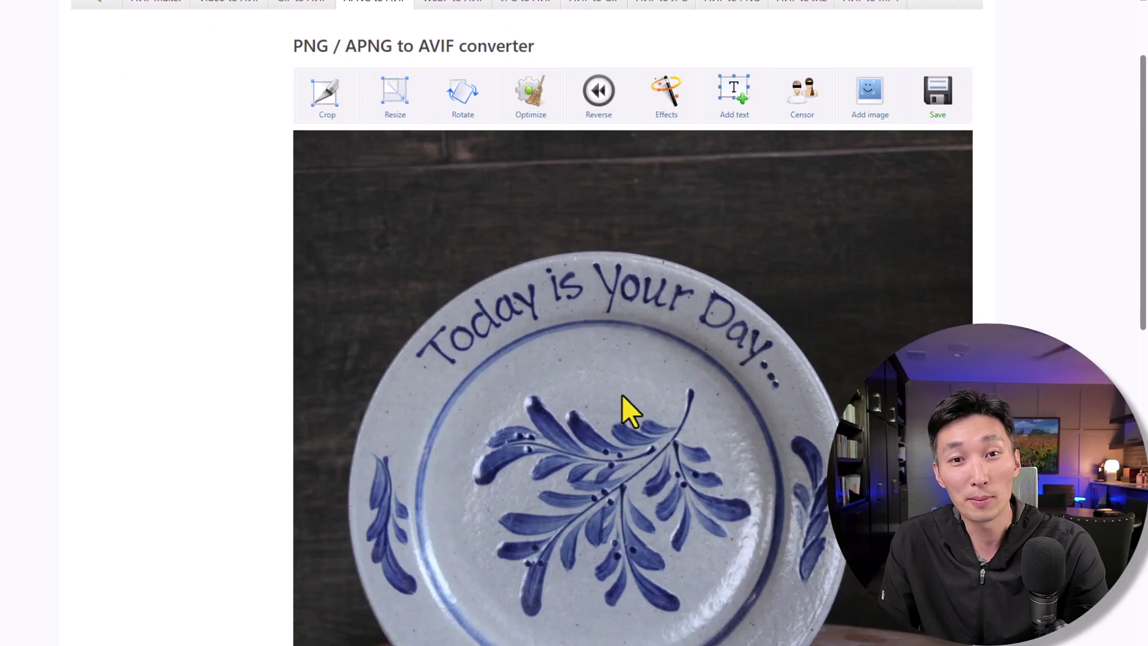
pyautogui.scroll(-2, 617, 329)
pyautogui.scroll(3, 554, 343)
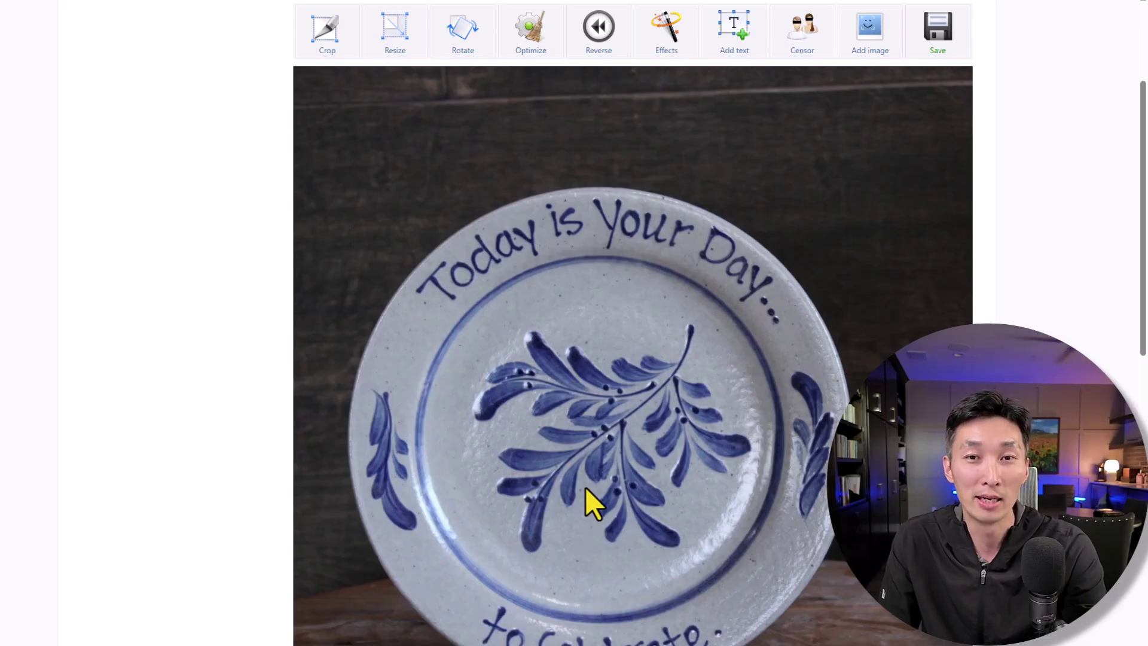
pyautogui.scroll(-3, 573, 442)
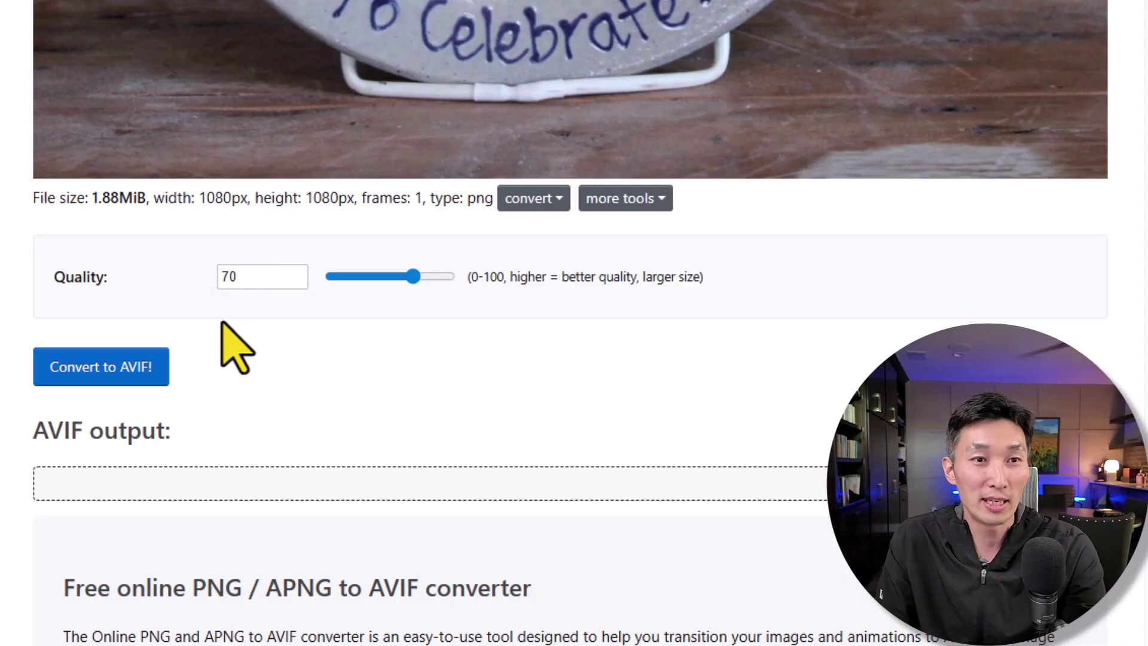
pyautogui.click(70, 370)
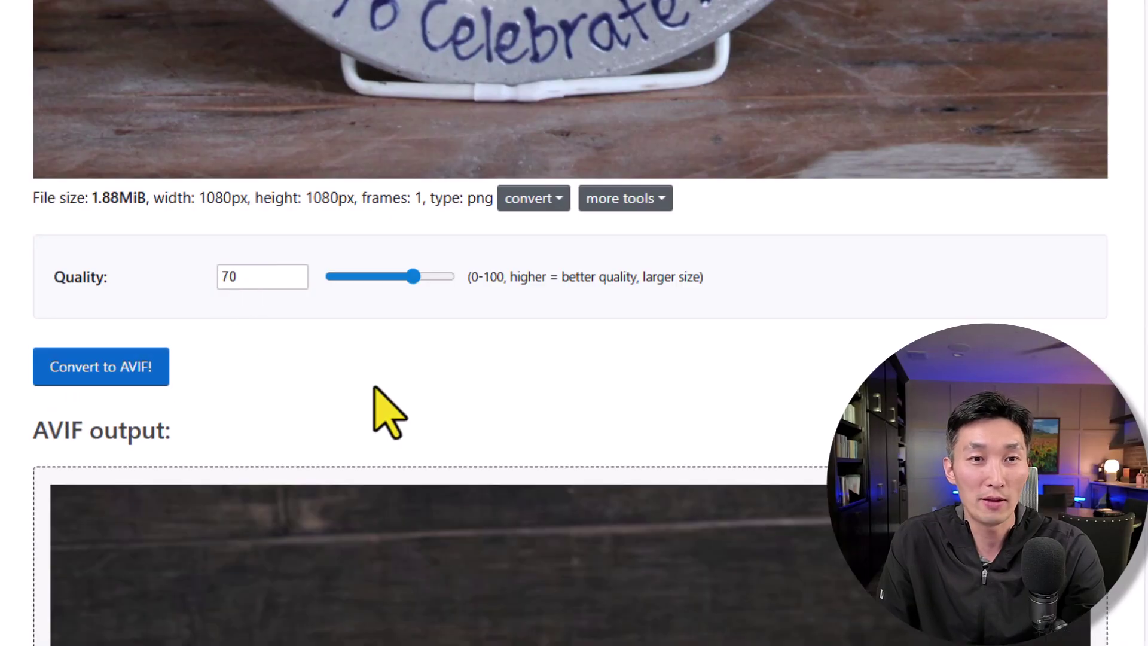
# Check the AVIF output's file size, size reduction, and pixel width and height.
pyautogui.scroll(-15, 70, 358)
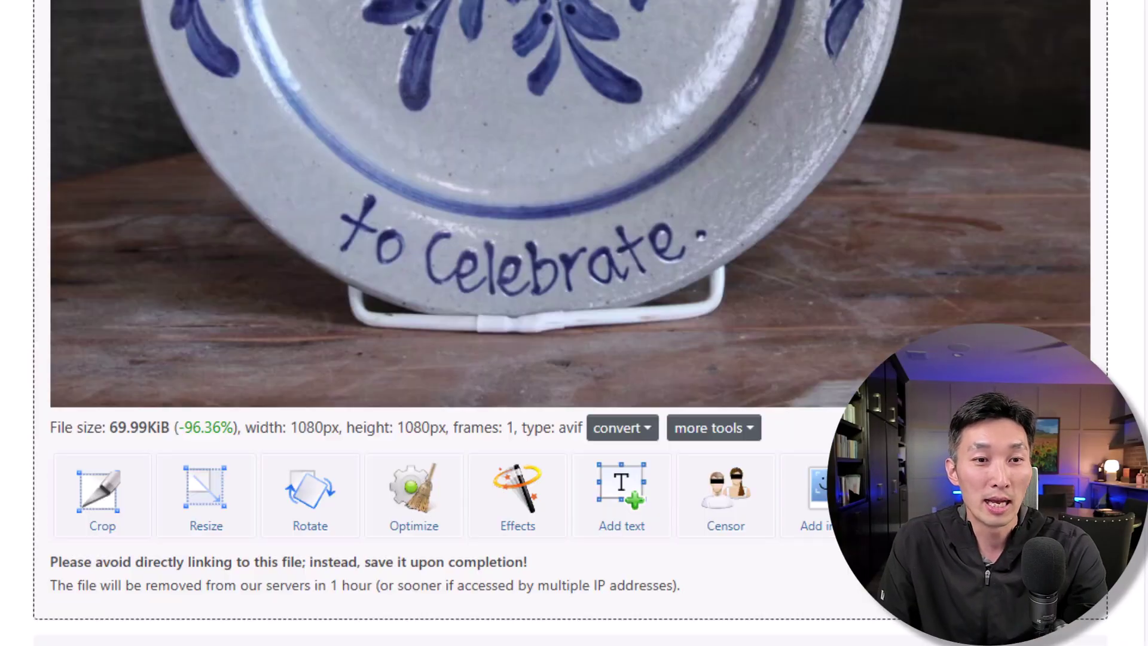
pyautogui.moveTo(107, 427); pyautogui.dragTo(184, 426)
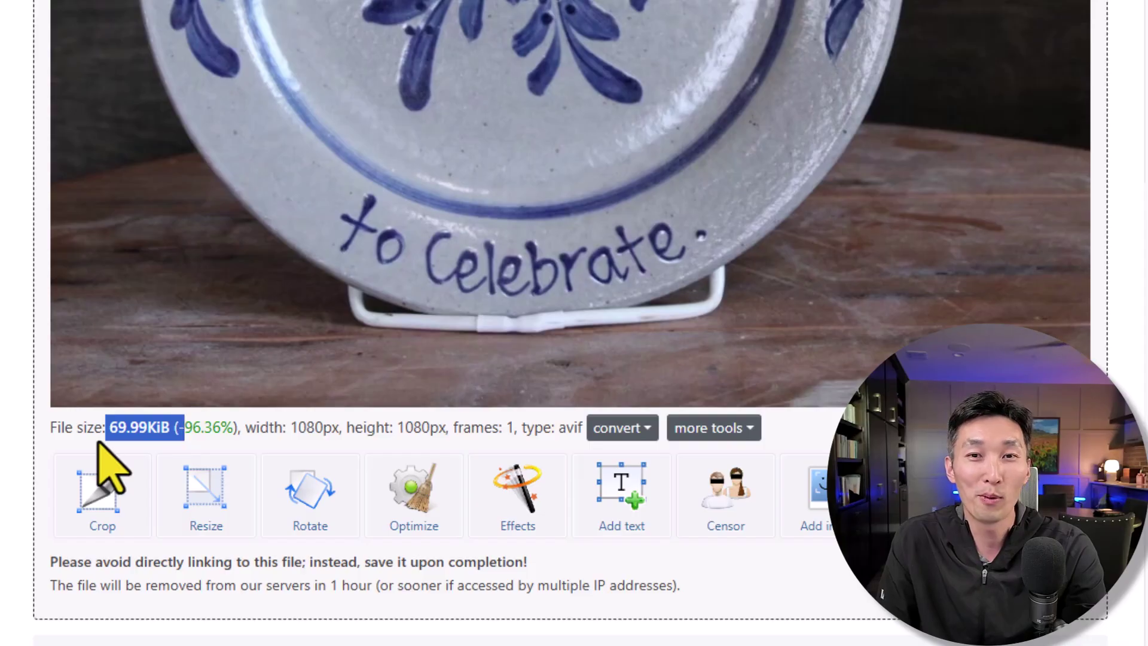
pyautogui.click(125, 446)
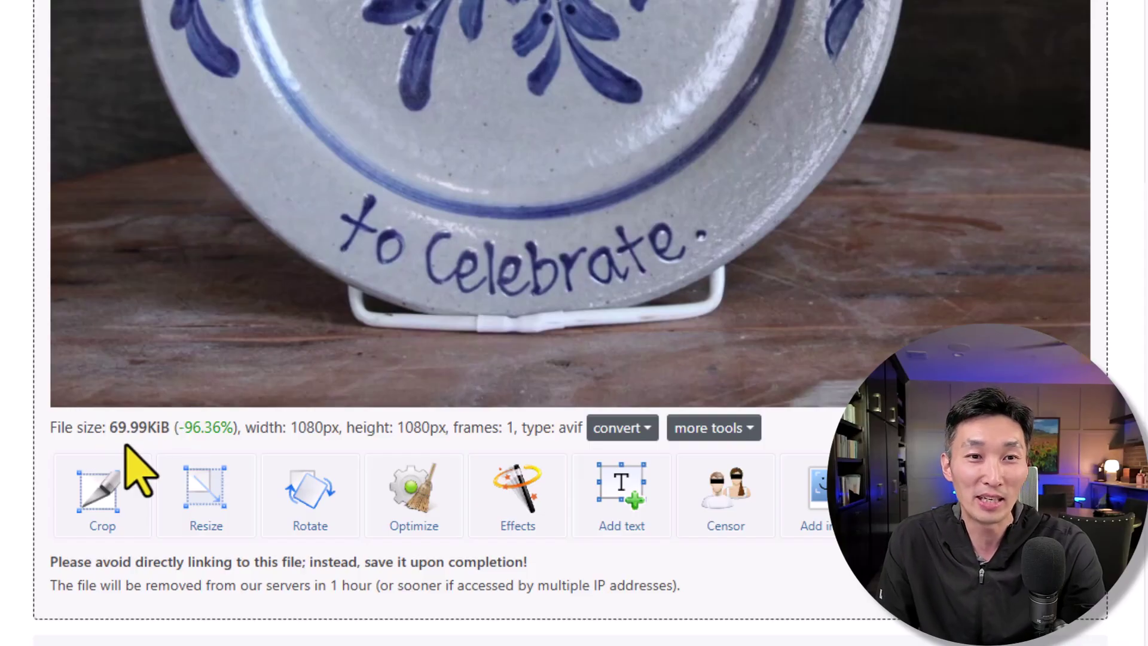
pyautogui.moveTo(287, 427); pyautogui.dragTo(502, 428)
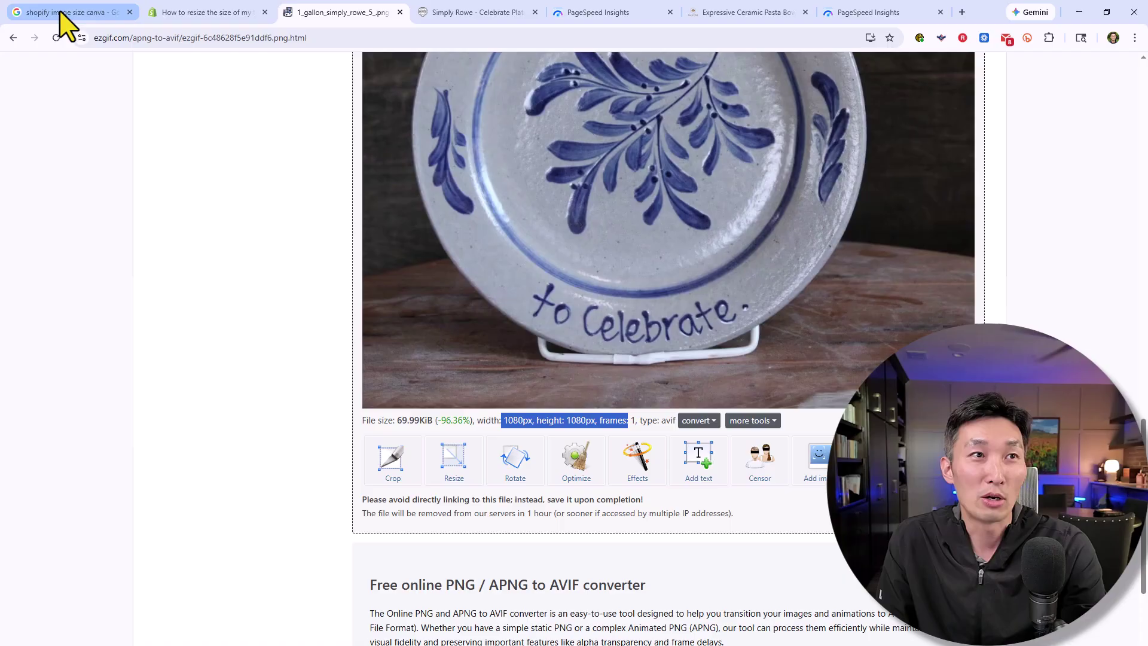
# Switch to the Google results for "shopify image size canva" and read the recommended square product image dimensions.
pyautogui.click(57, 13)
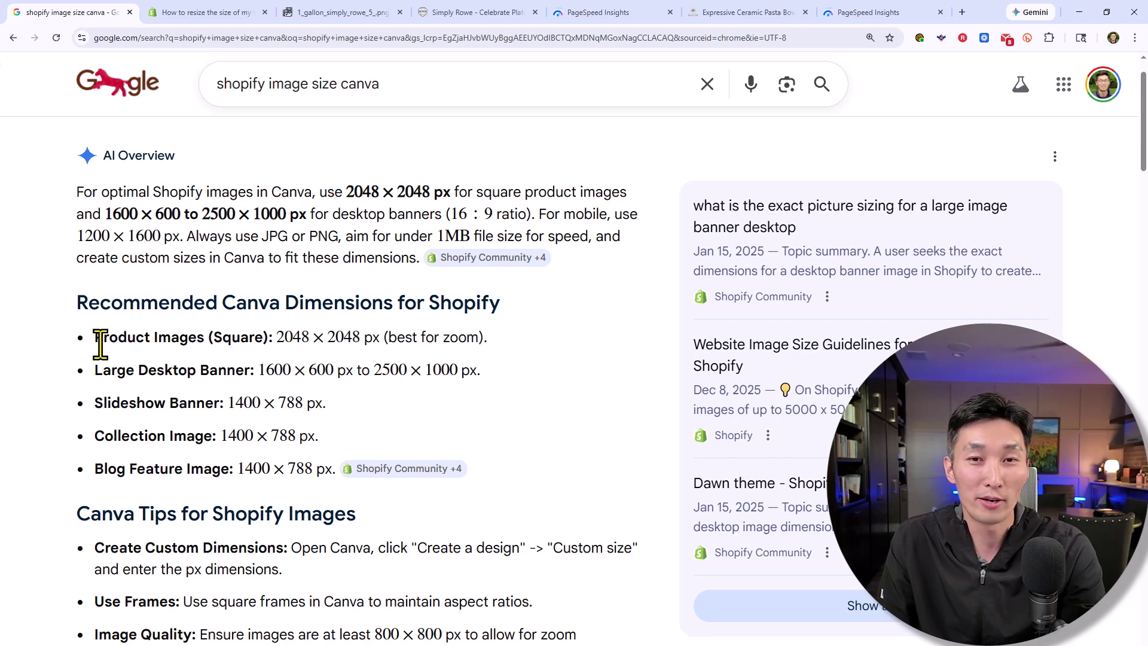
pyautogui.moveTo(95, 341); pyautogui.dragTo(359, 336)
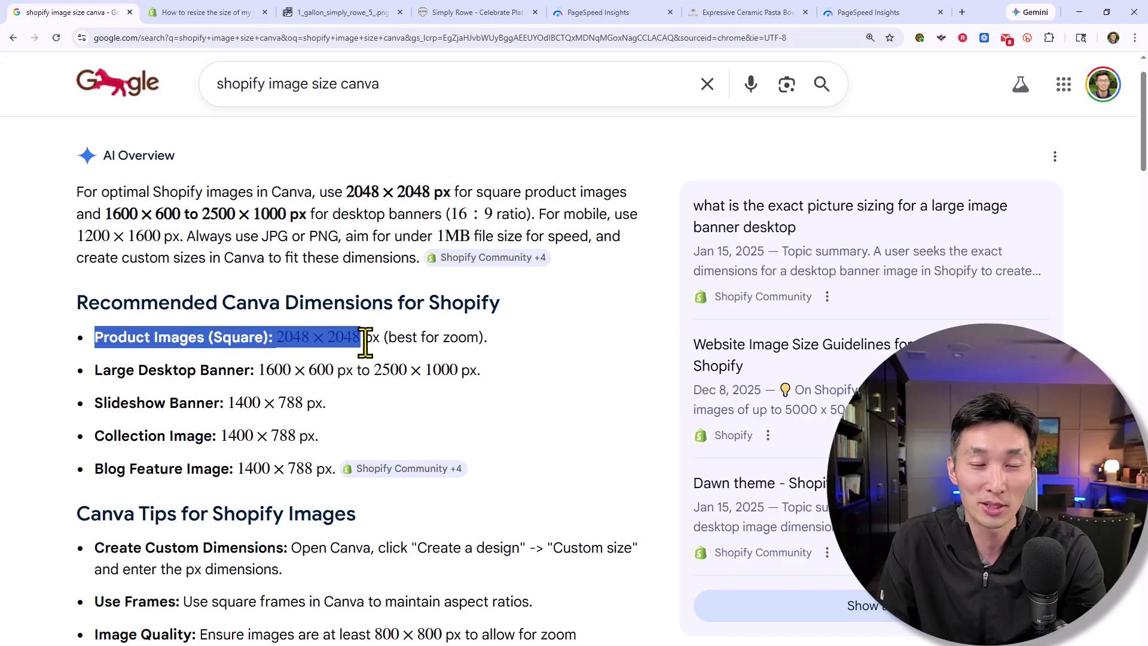
pyautogui.click(365, 344)
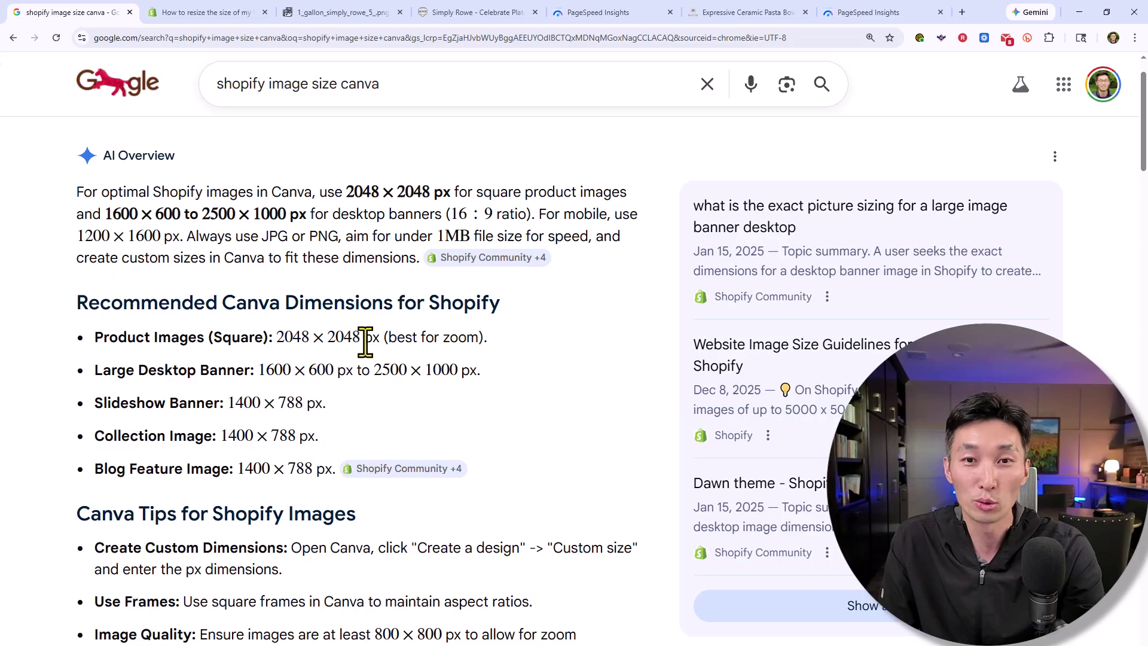
# Return to Ezgif, compare the AVIF output with the original plate image on the Rowe Pottery page, and recheck its file size.
pyautogui.click(328, 18)
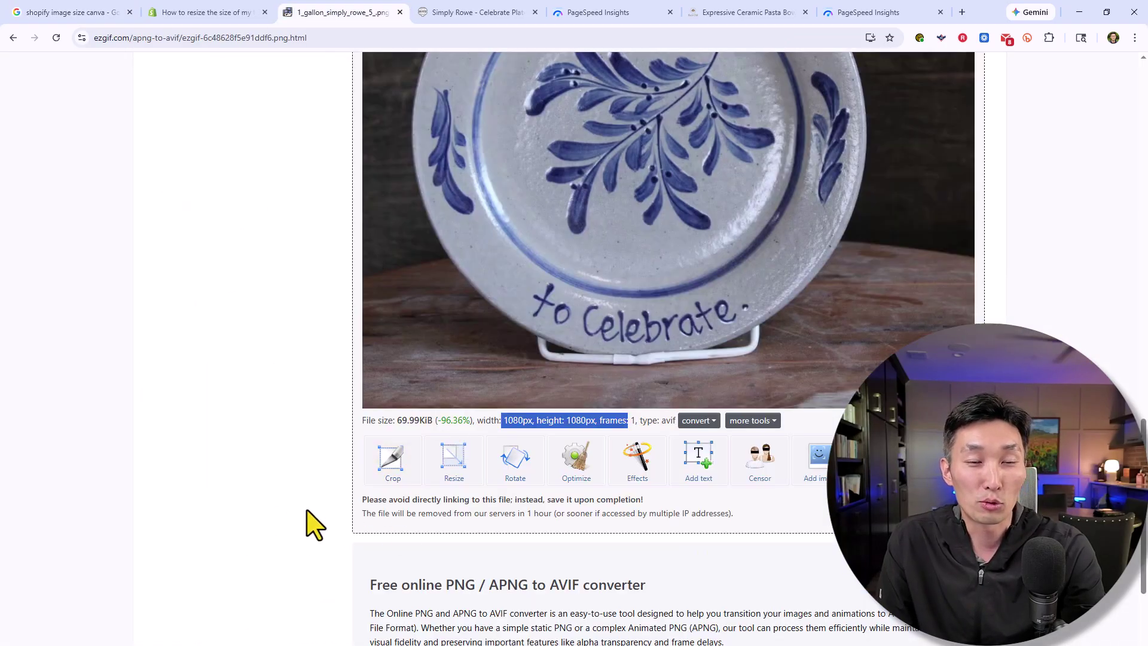
pyautogui.scroll(4, 635, 417)
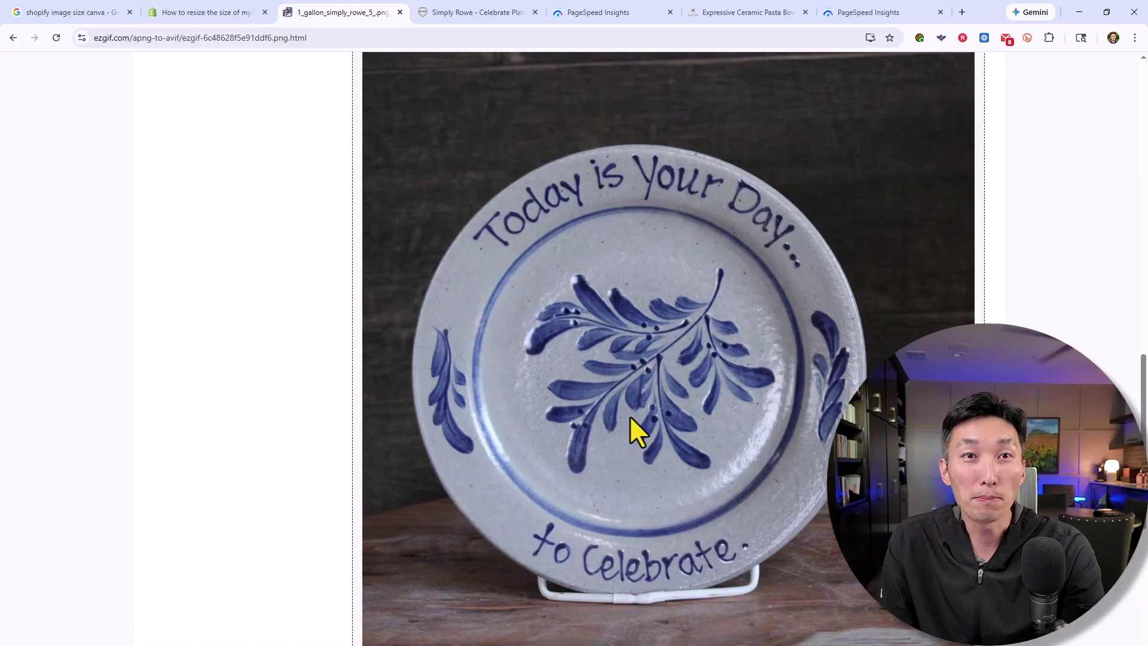
pyautogui.click(461, 13)
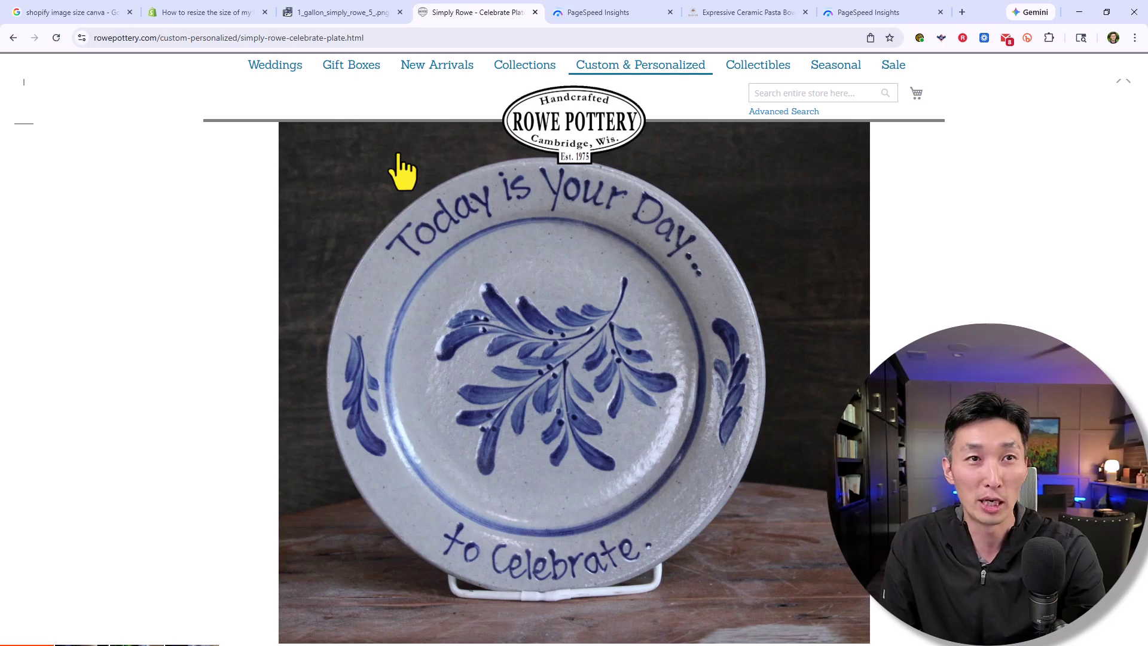
pyautogui.click(366, 12)
pyautogui.scroll(-5, 590, 389)
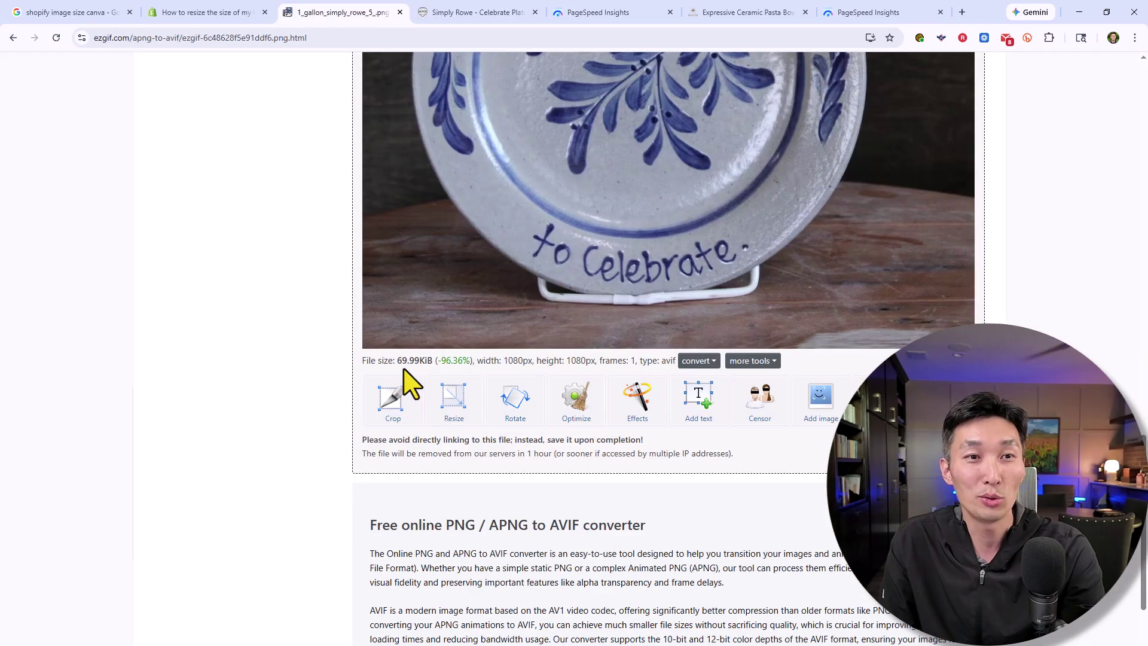
pyautogui.moveTo(432, 361); pyautogui.dragTo(401, 360)
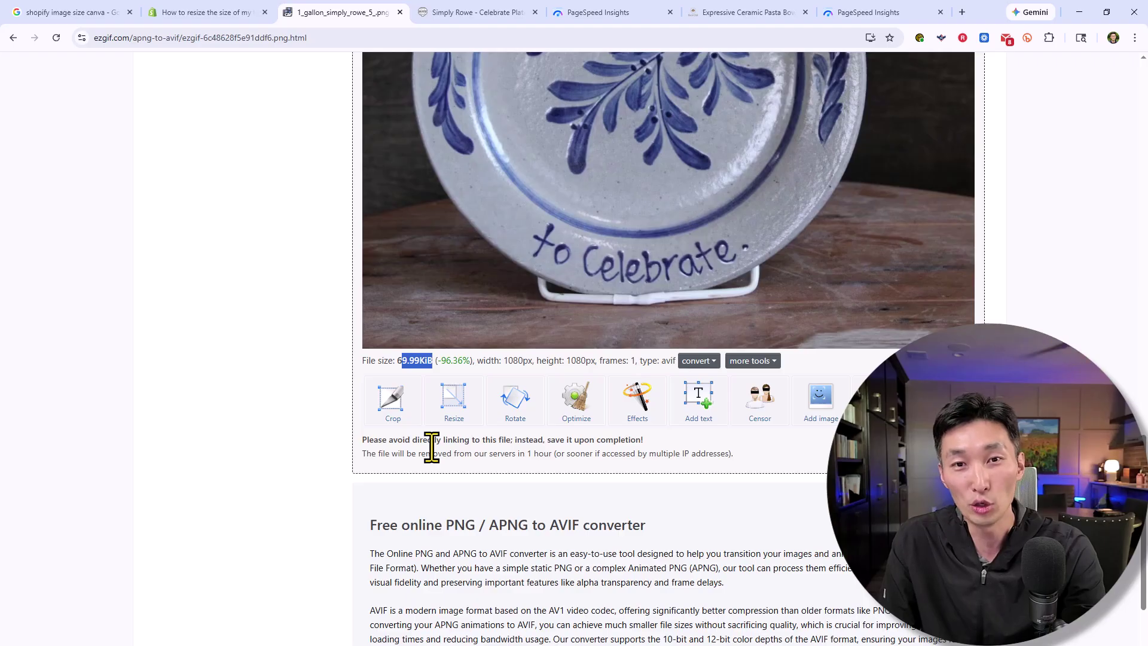
pyautogui.scroll(5, 553, 477)
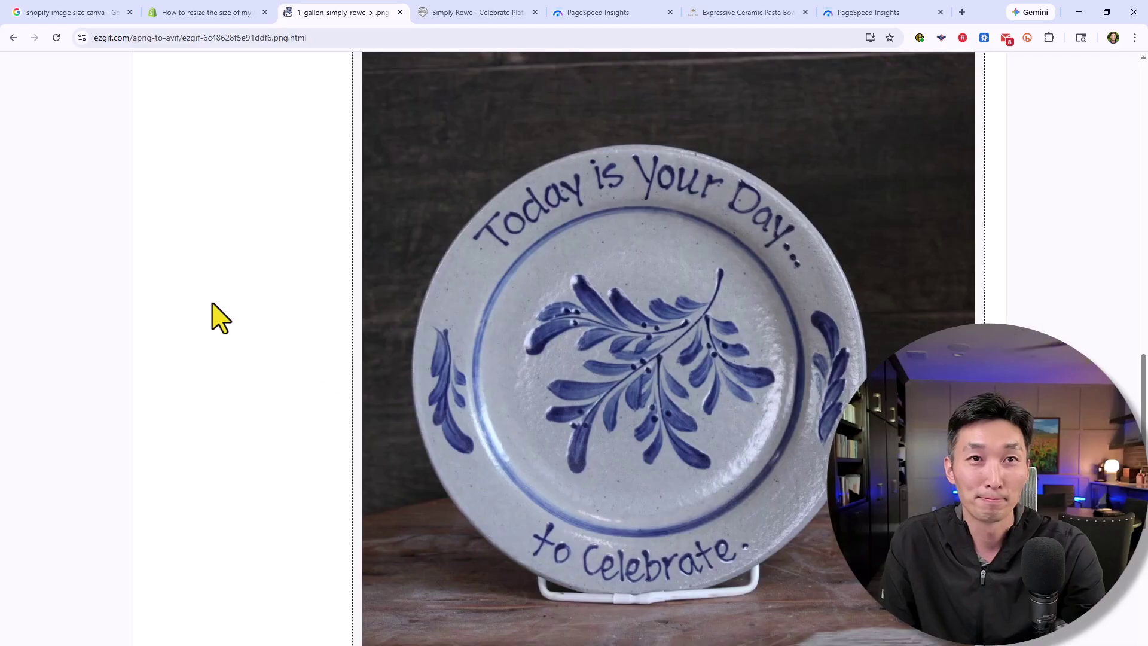
pyautogui.scroll(-5, 213, 307)
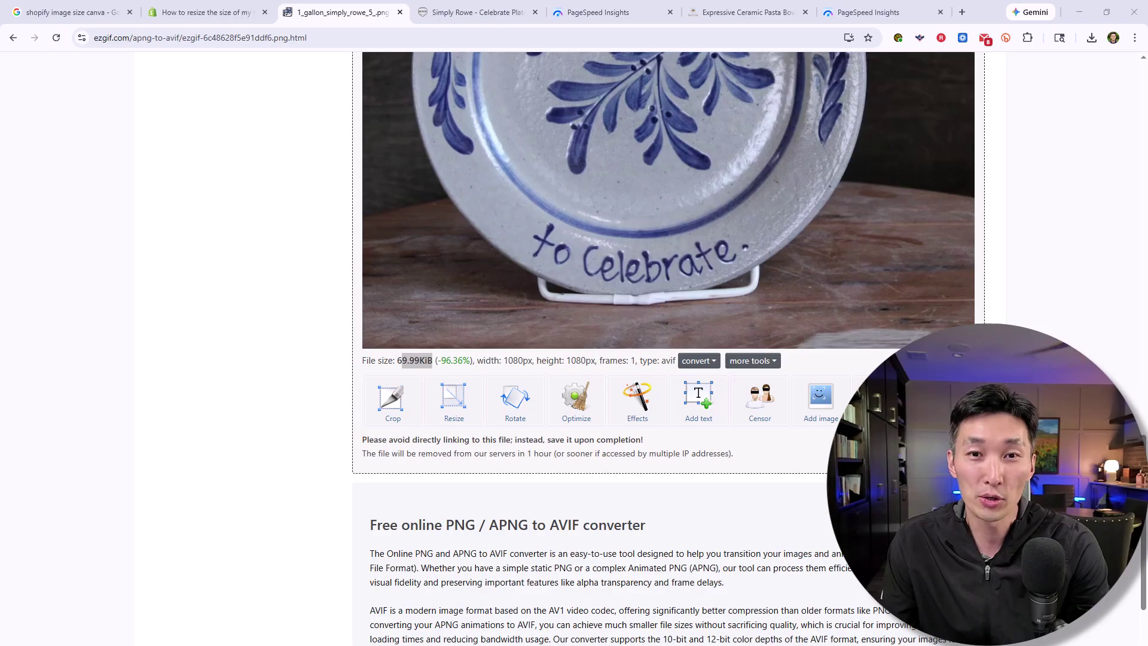
pyautogui.scroll(3, 595, 333)
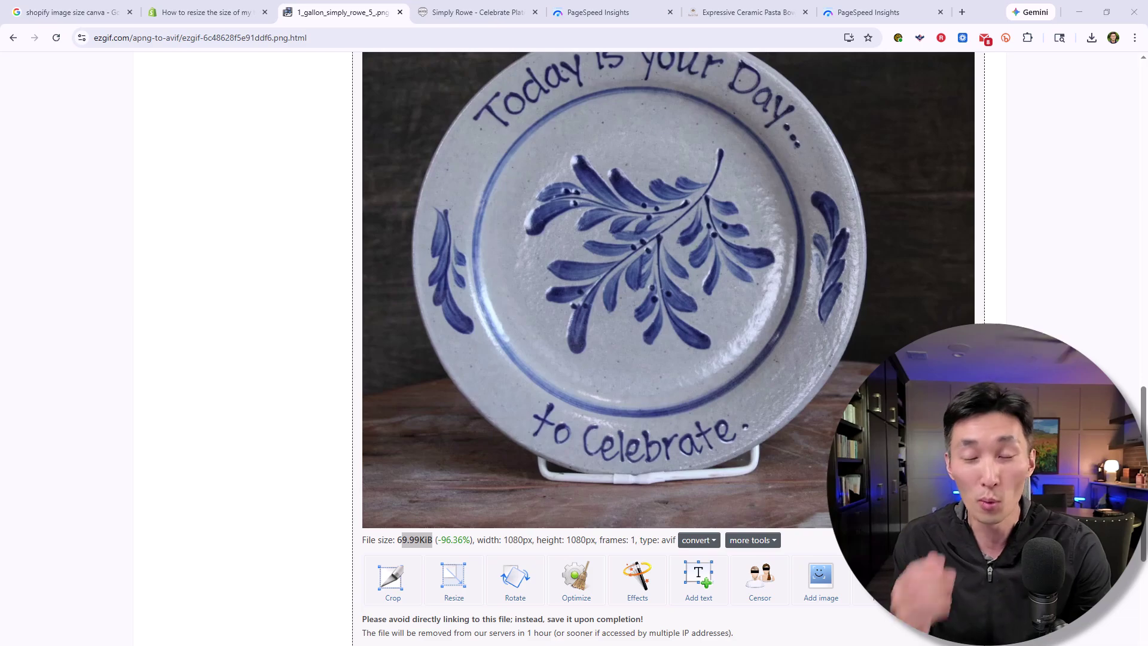
pyautogui.scroll(1, 658, 317)
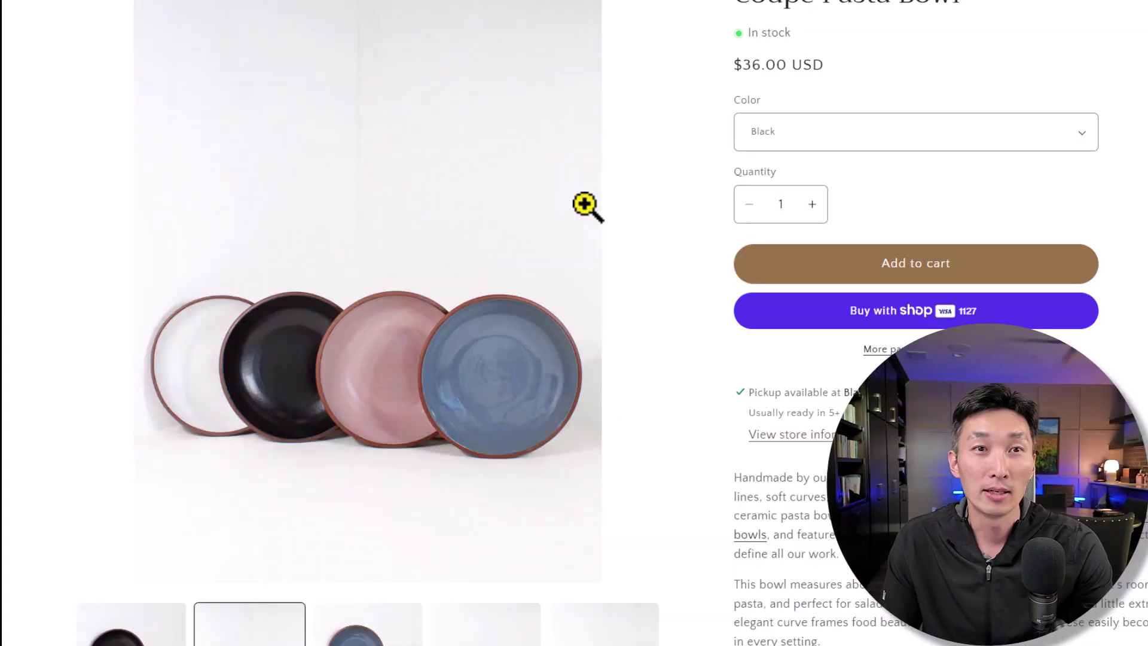
# Examine the Black Oak Coupe Pasta Bowl product page, including its main image, title, purchase options and description.
pyautogui.scroll(-6, 797, 328)
pyautogui.scroll(10, 691, 310)
pyautogui.scroll(-8, 688, 307)
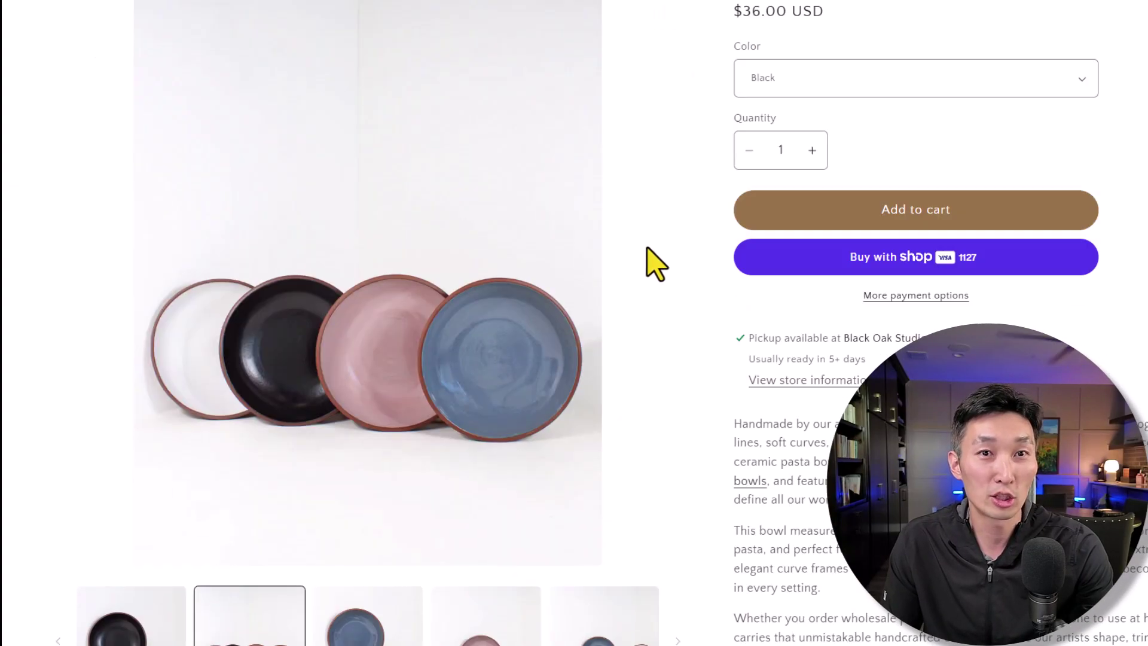
pyautogui.scroll(2, 748, 278)
pyautogui.scroll(10, 741, 281)
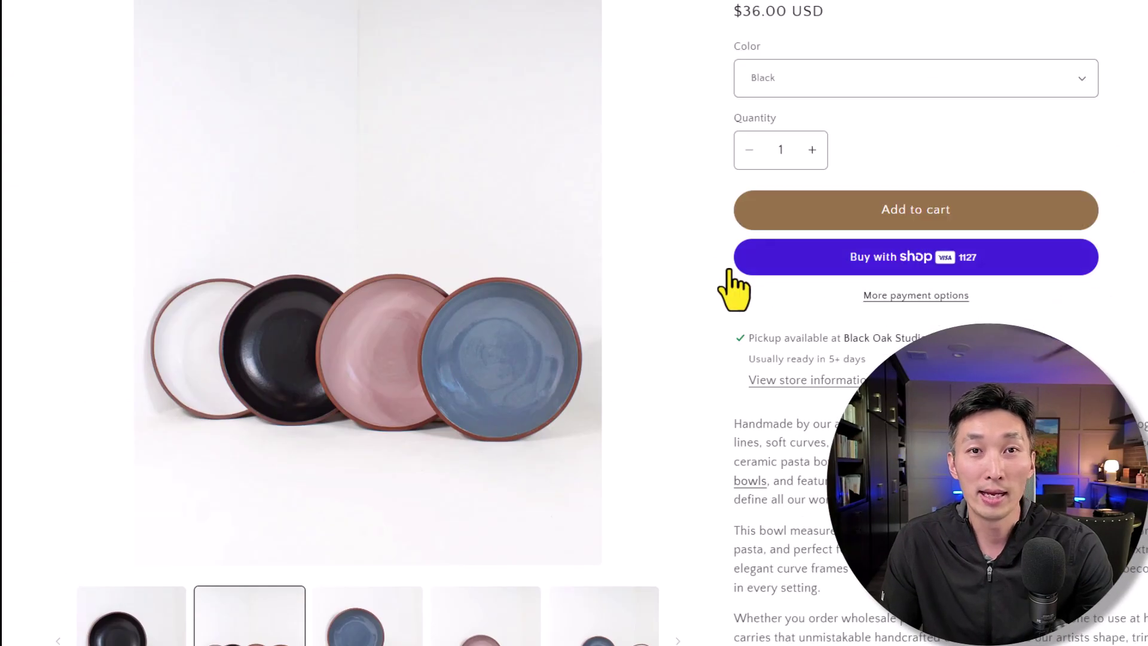
pyautogui.scroll(-4, 704, 274)
pyautogui.scroll(3, 704, 274)
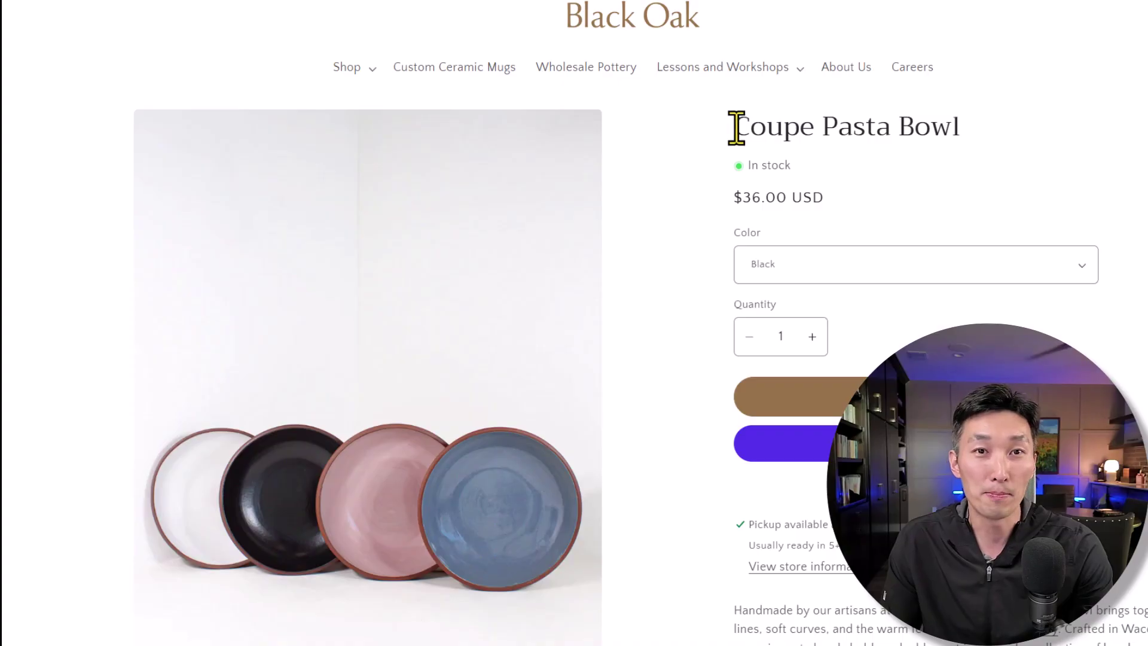
pyautogui.moveTo(735, 127); pyautogui.dragTo(956, 128)
pyautogui.click(880, 140)
pyautogui.scroll(-10, 833, 174)
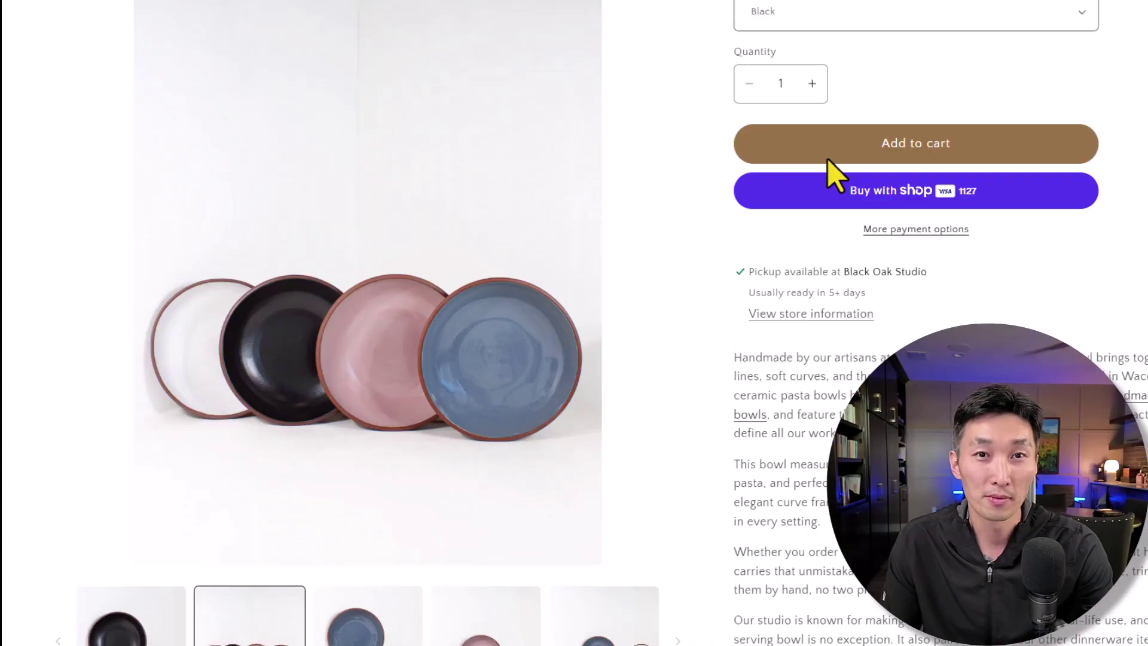
pyautogui.scroll(8, 769, 293)
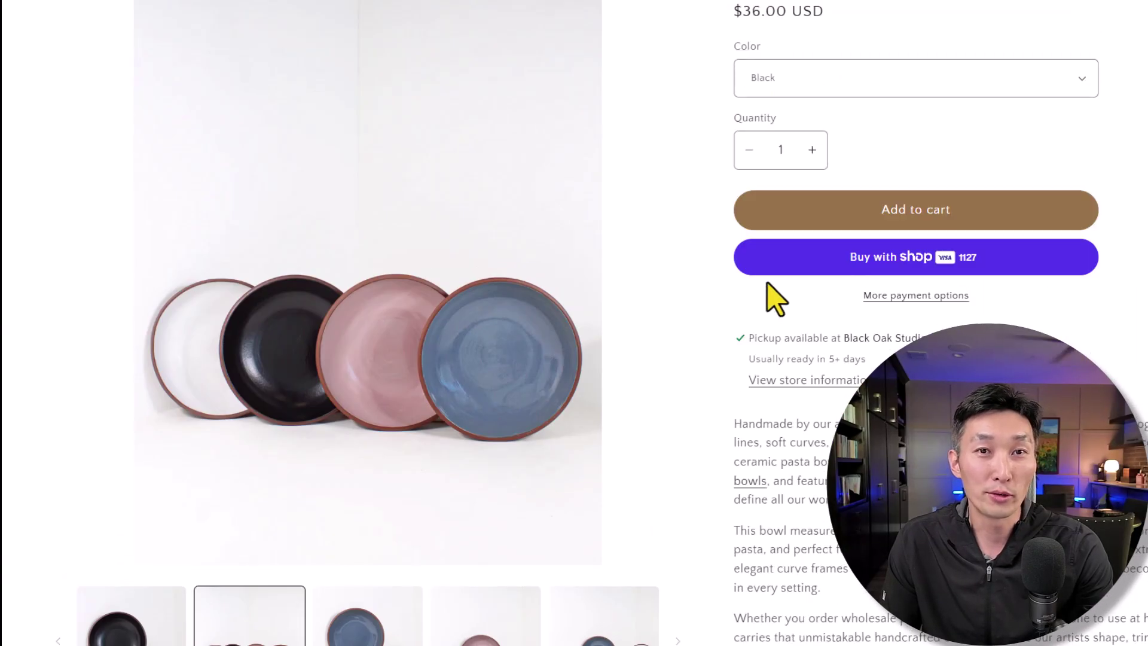
# Choose White as the Coupe Pasta Bowl's color and check which image the product gallery presents.
pyautogui.click(788, 89)
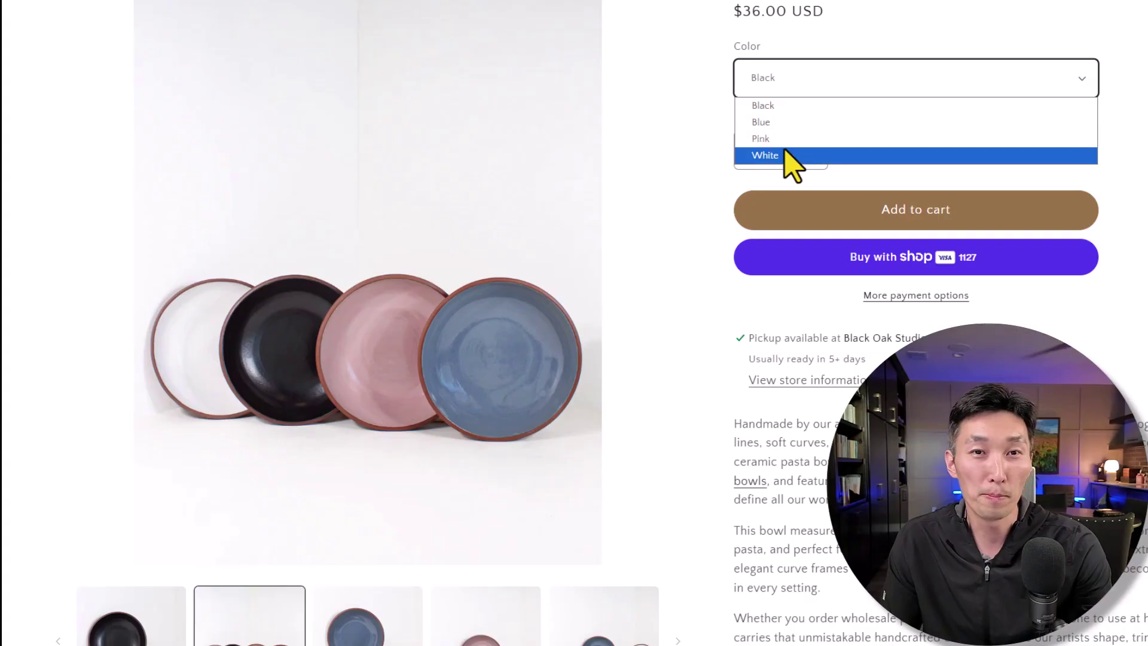
pyautogui.click(773, 157)
pyautogui.scroll(-7, 737, 469)
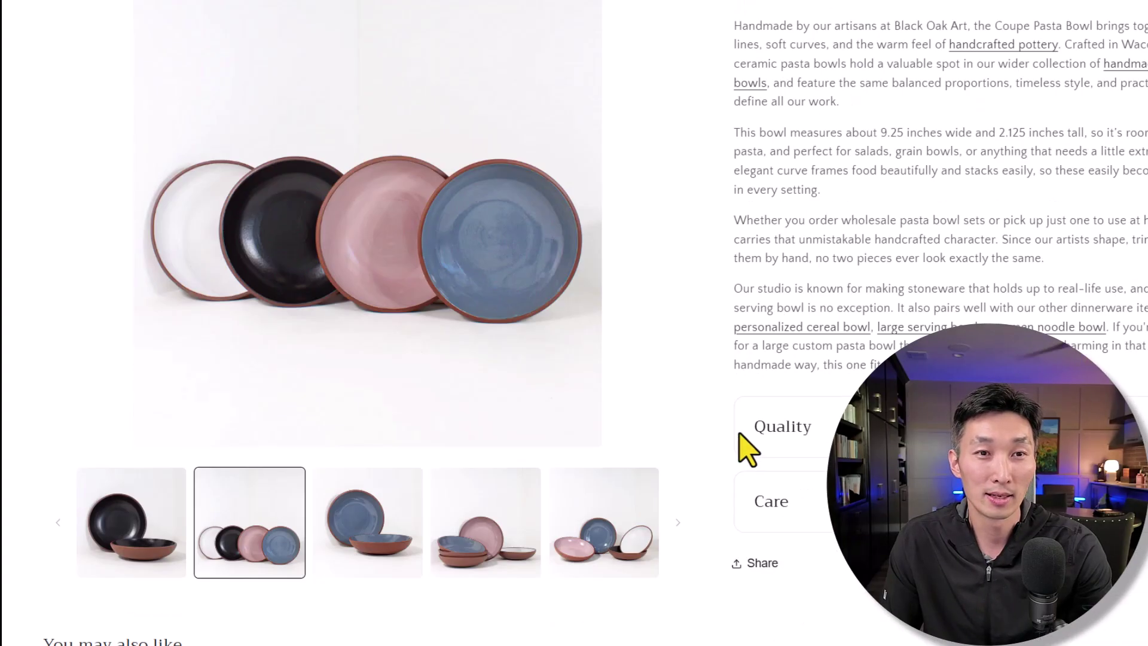
pyautogui.scroll(-1, 732, 418)
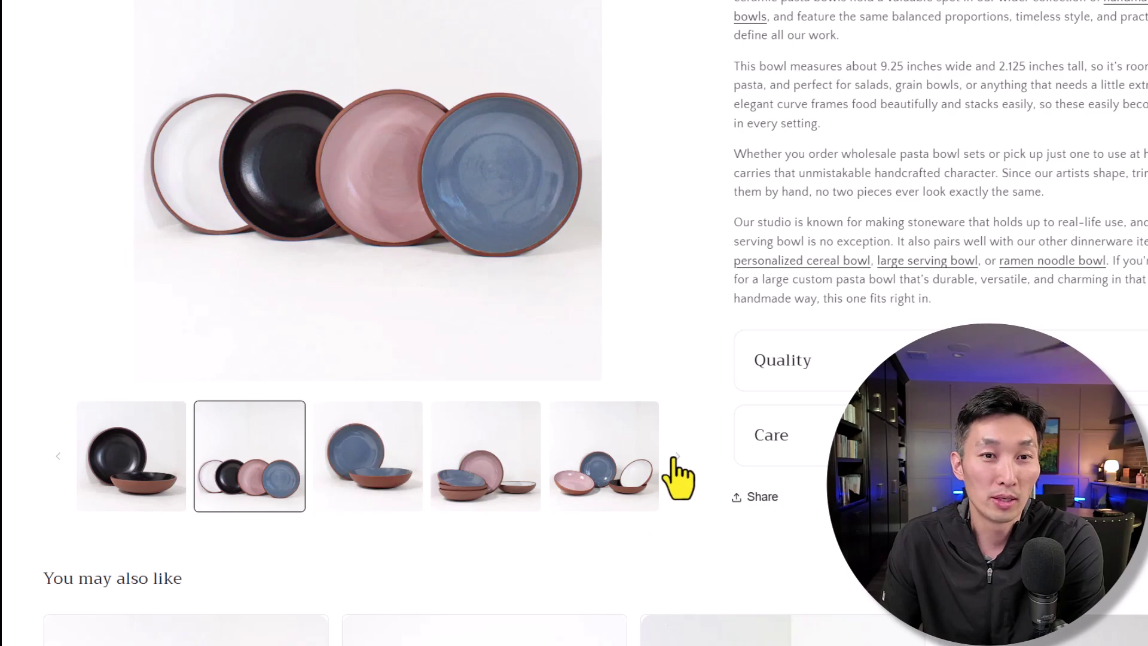
# Browse the Coupe Pasta Bowl's gallery photos, comparing the black pair, blue pair, four-color lineup and mixed-color stacks.
pyautogui.click(128, 485)
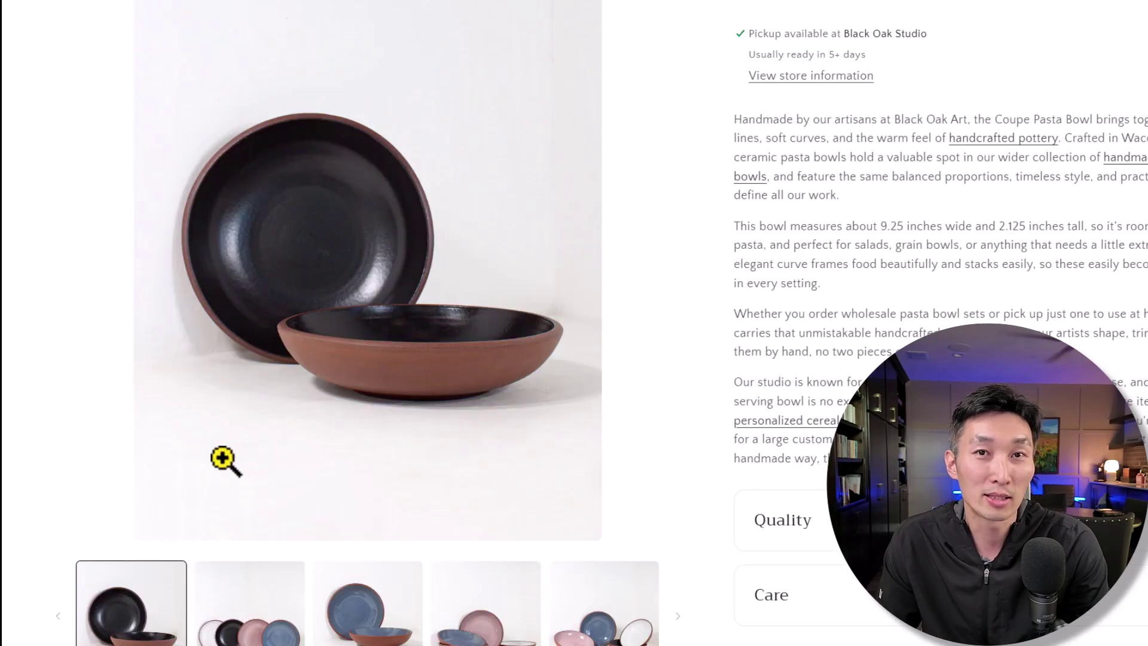
pyautogui.scroll(-5, 231, 460)
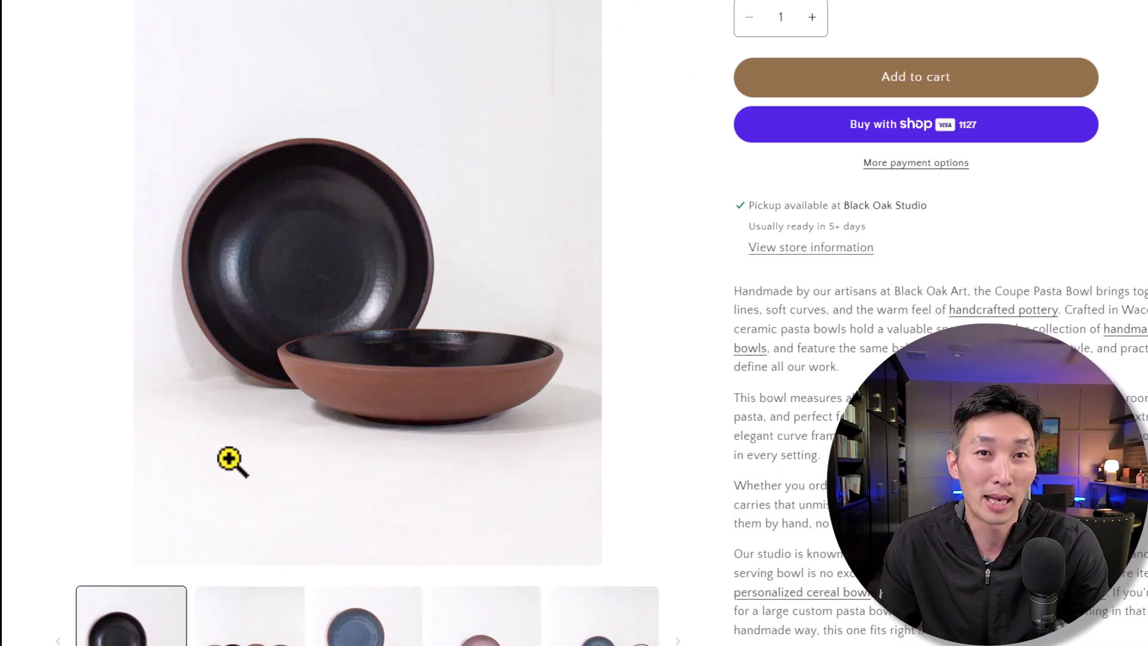
pyautogui.click(367, 413)
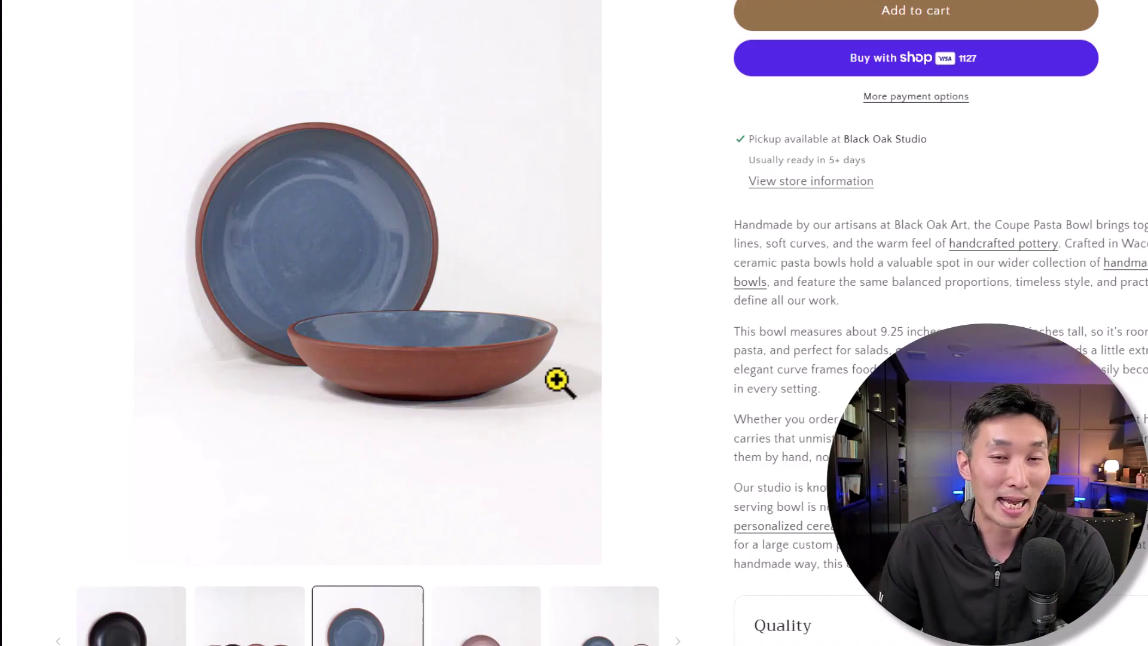
pyautogui.scroll(-1, 492, 393)
pyautogui.click(452, 634)
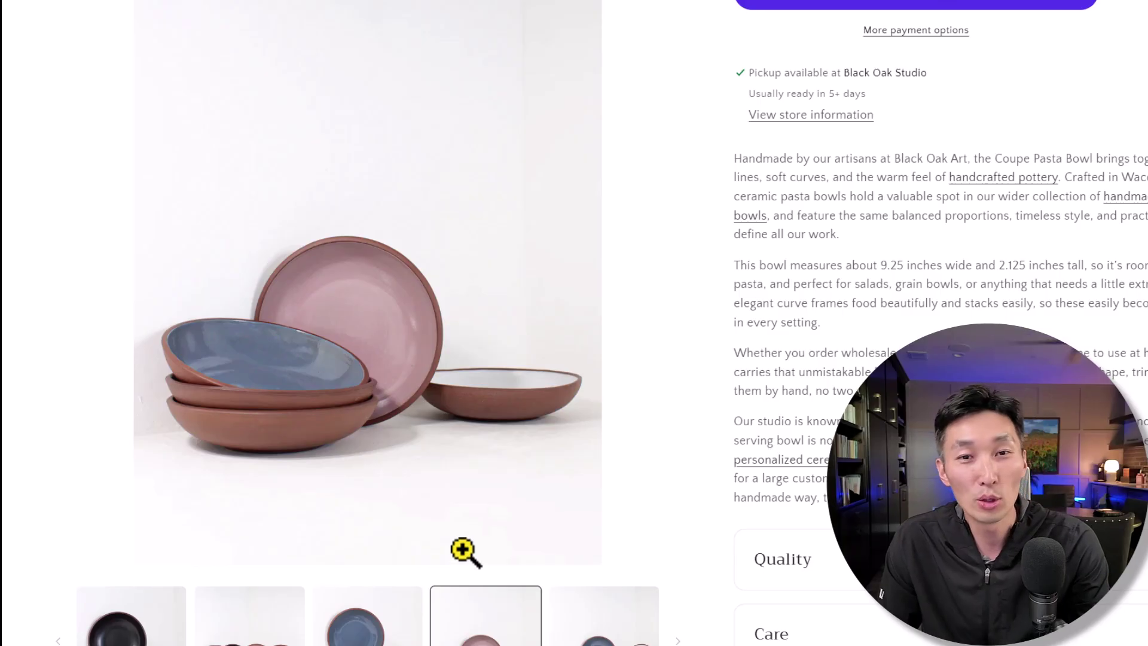
pyautogui.scroll(-1, 359, 586)
pyautogui.click(259, 603)
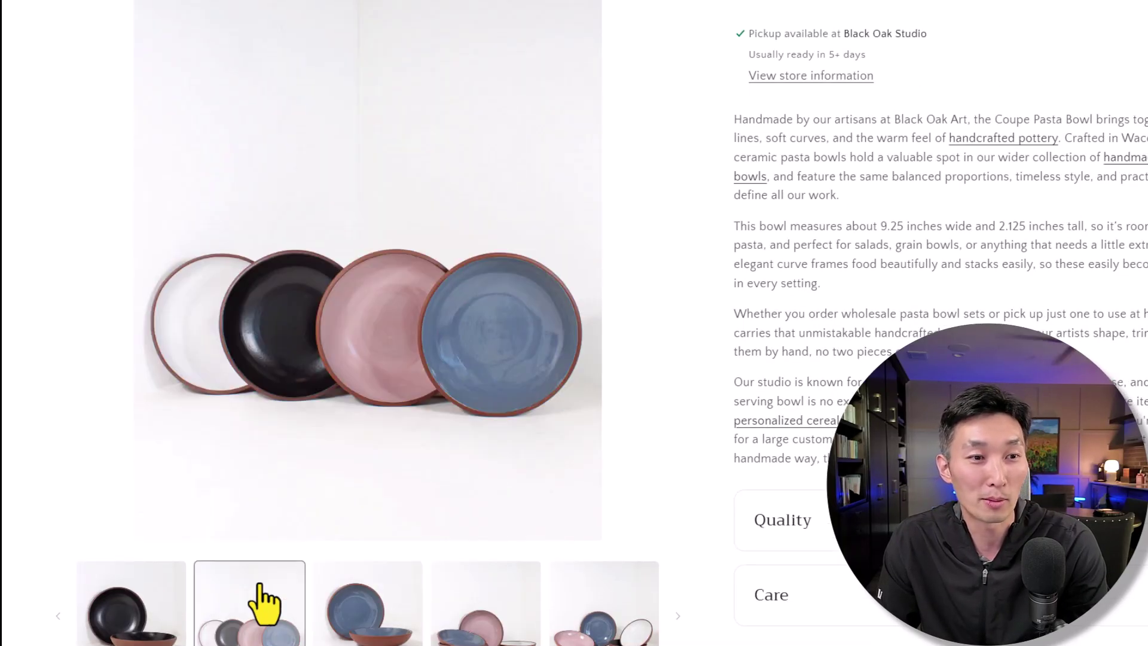
pyautogui.click(481, 614)
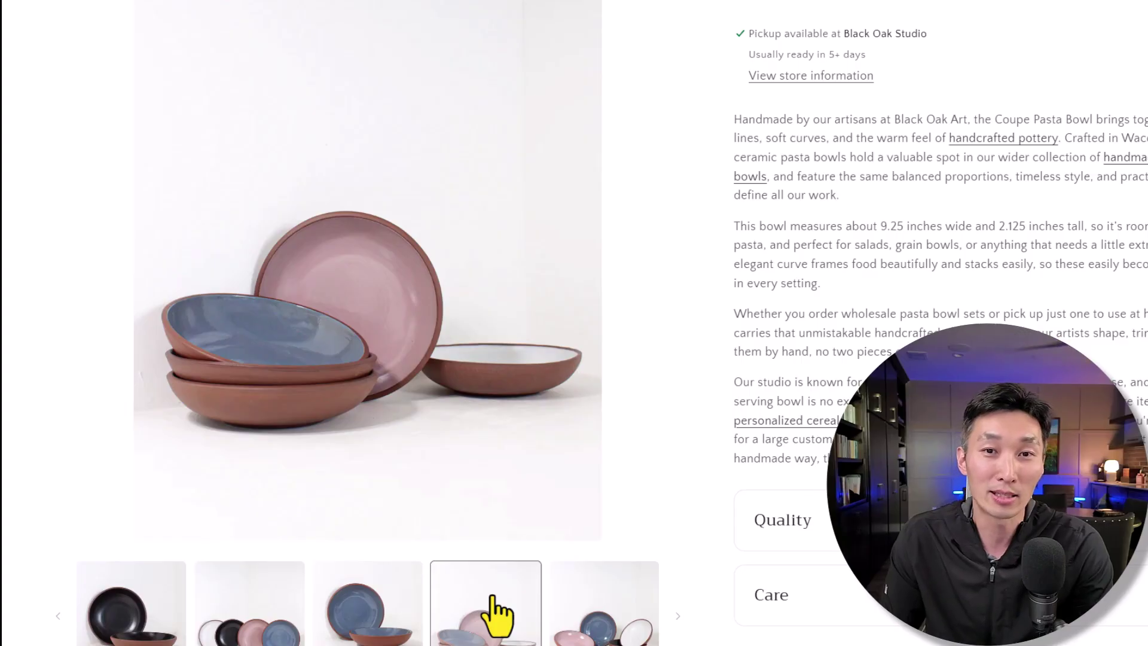
pyautogui.click(595, 619)
pyautogui.click(485, 618)
pyautogui.click(366, 627)
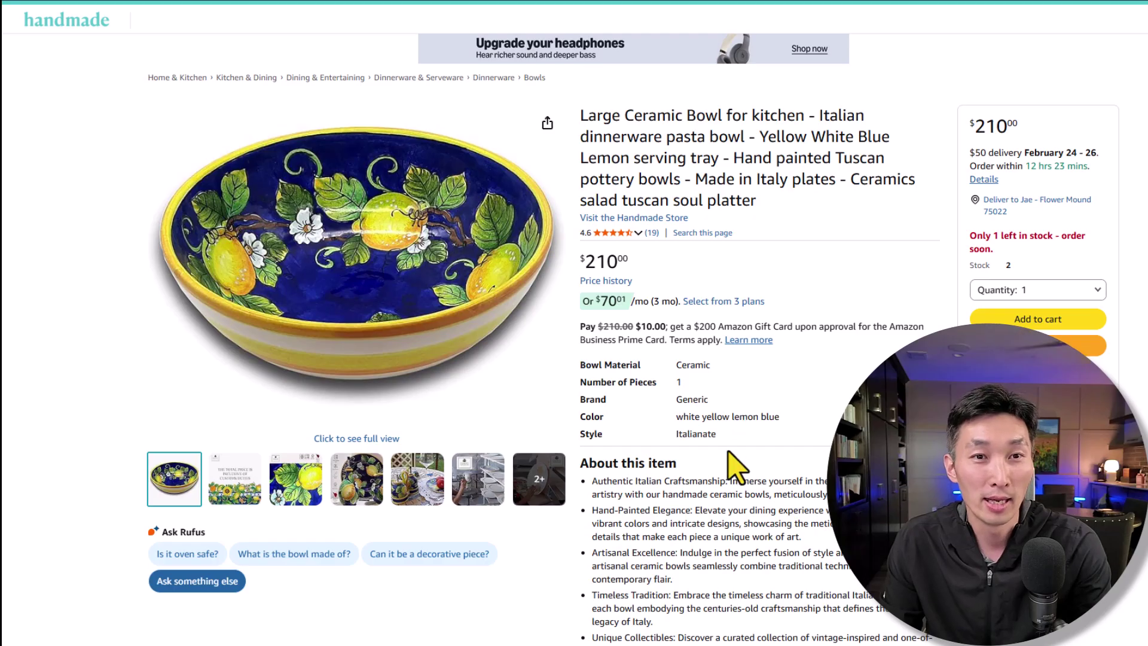
# Preview the gallery images of the Amazon lemon ceramic bowl listing, including the customs duties graphic, pattern close-up and feature photo.
pyautogui.moveTo(232, 491)
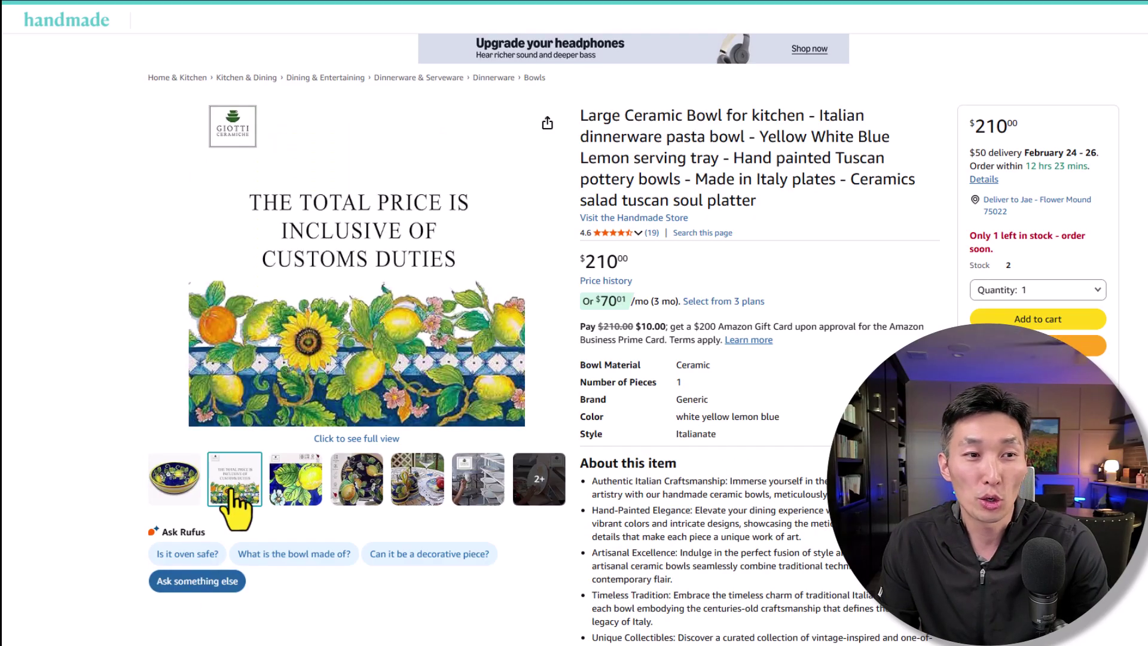
pyautogui.moveTo(179, 487)
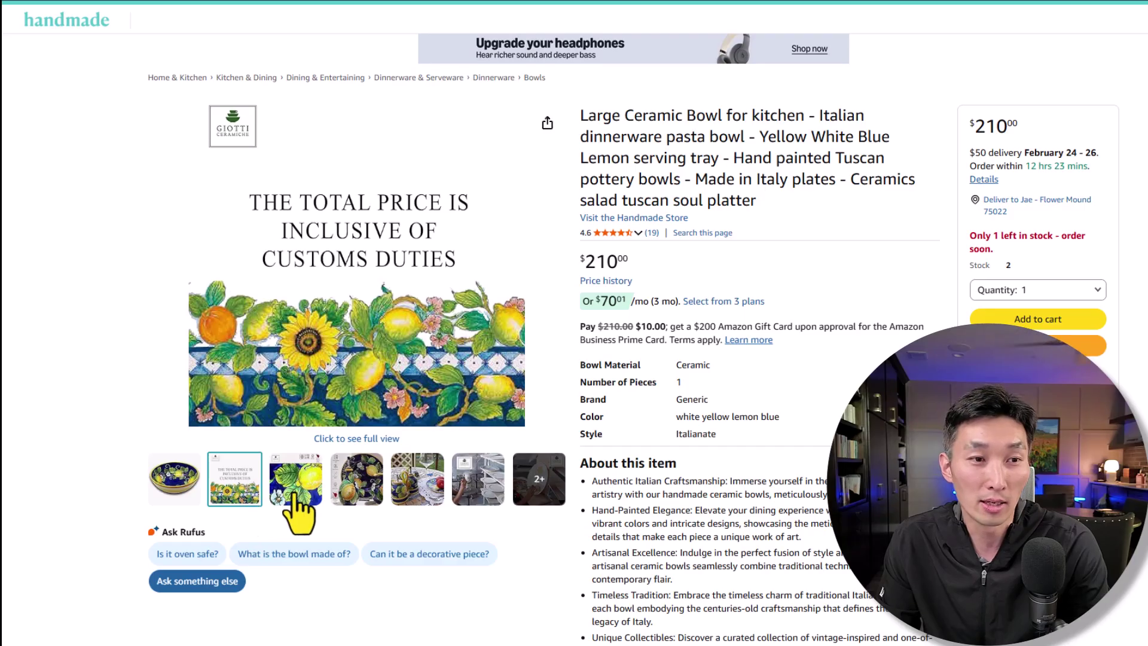
pyautogui.moveTo(292, 501)
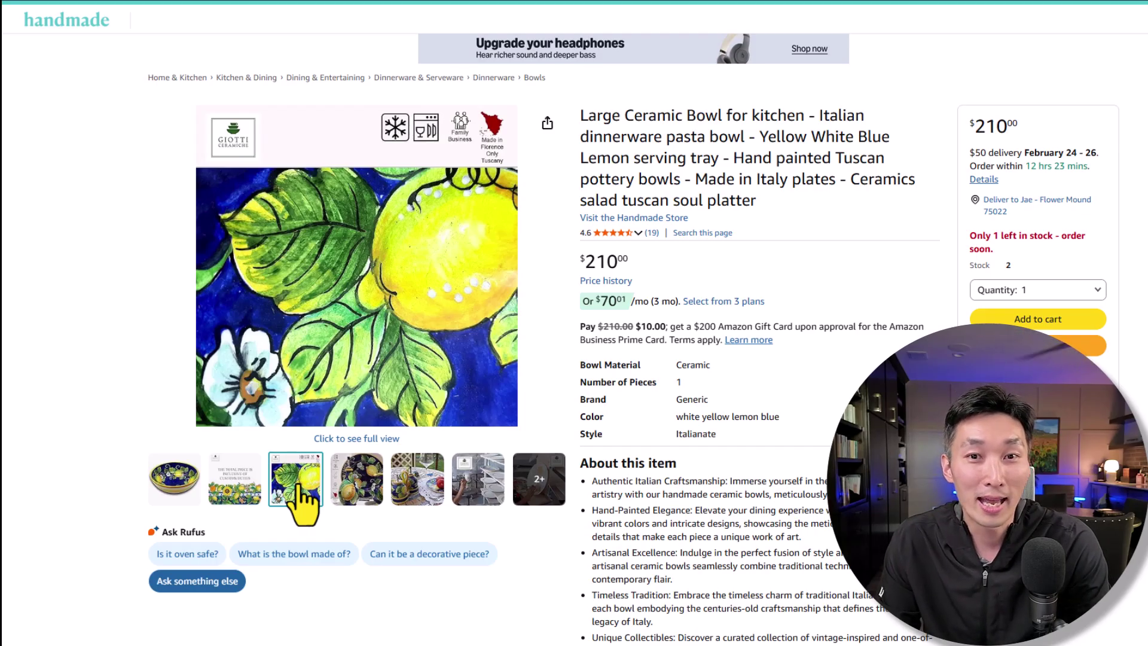
pyautogui.moveTo(392, 308)
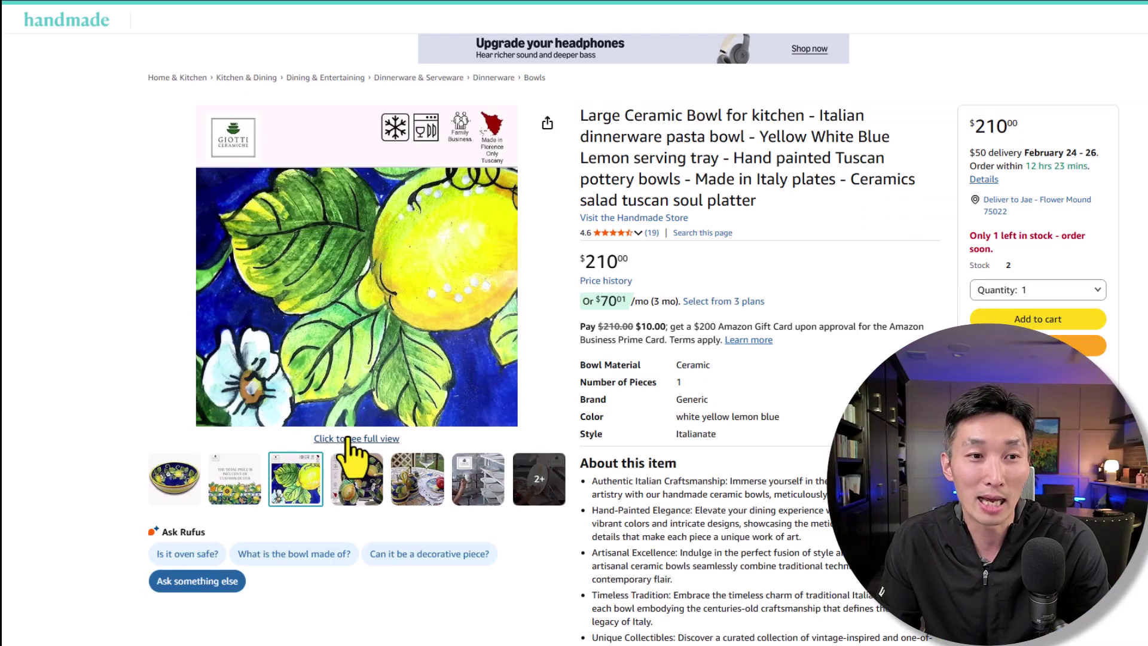
pyautogui.moveTo(356, 486)
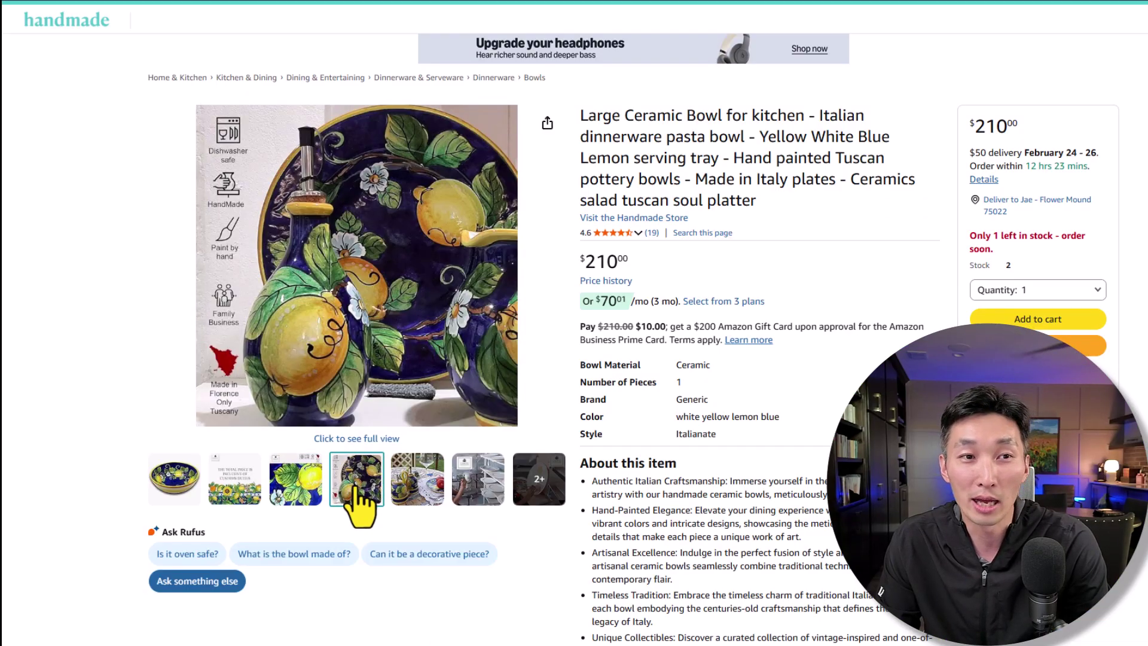
pyautogui.moveTo(426, 495)
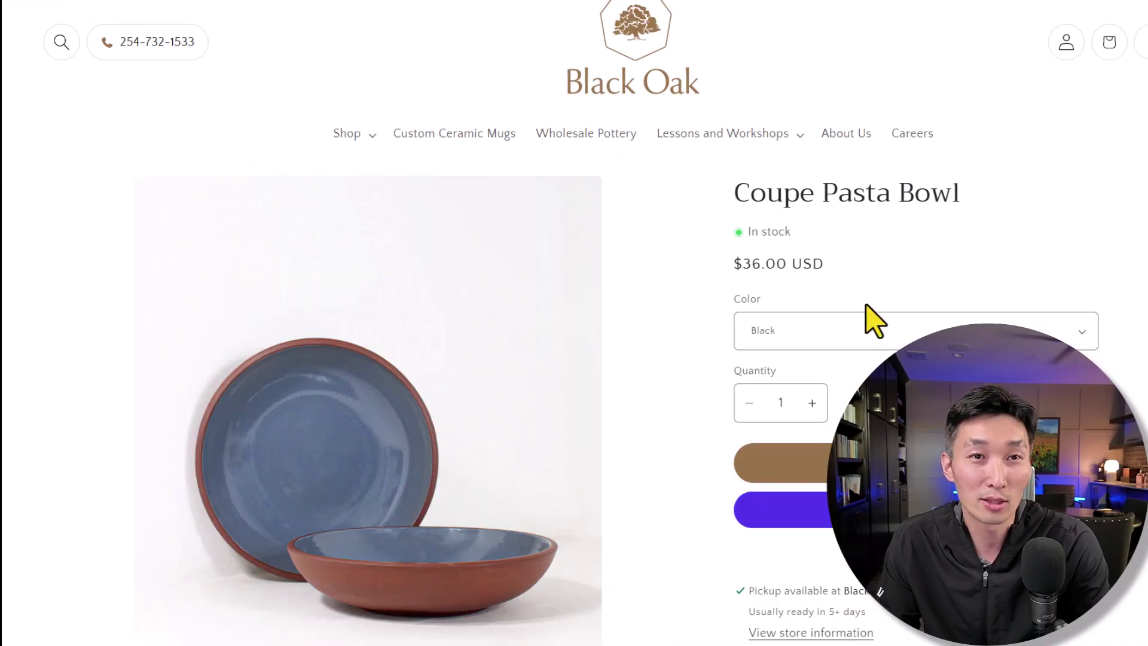
# Back on the Black Oak page, review the Coupe Pasta Bowl's plain gallery photos again for comparison with the Amazon listing.
pyautogui.scroll(-10, 777, 358)
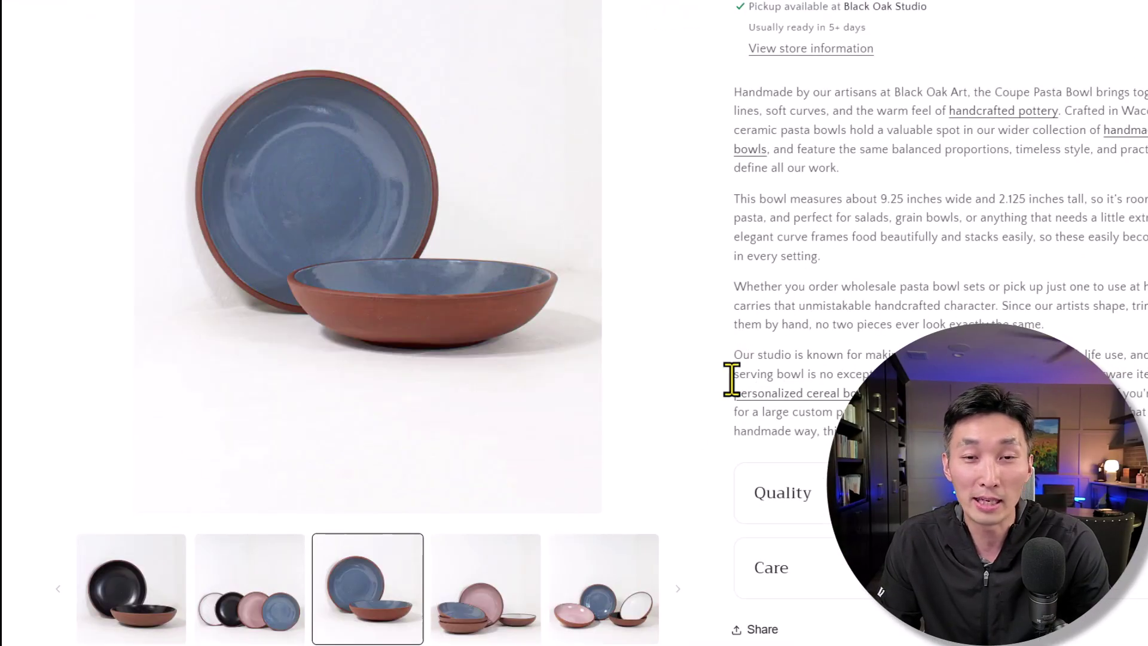
pyautogui.click(486, 622)
pyautogui.click(389, 625)
pyautogui.click(238, 630)
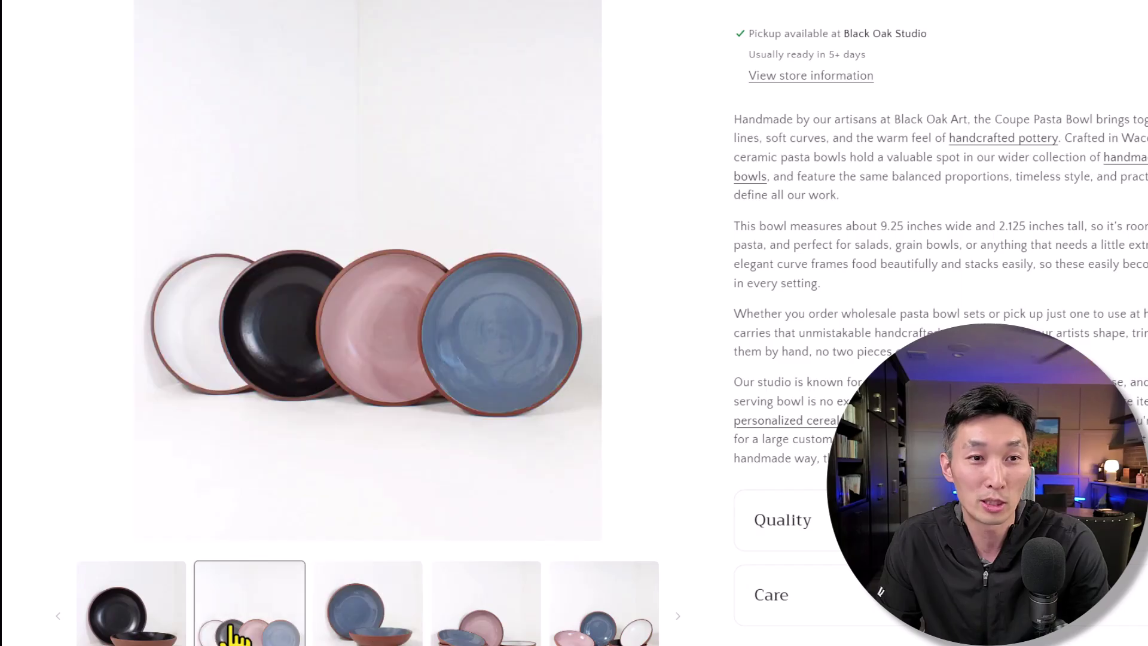
pyautogui.click(94, 622)
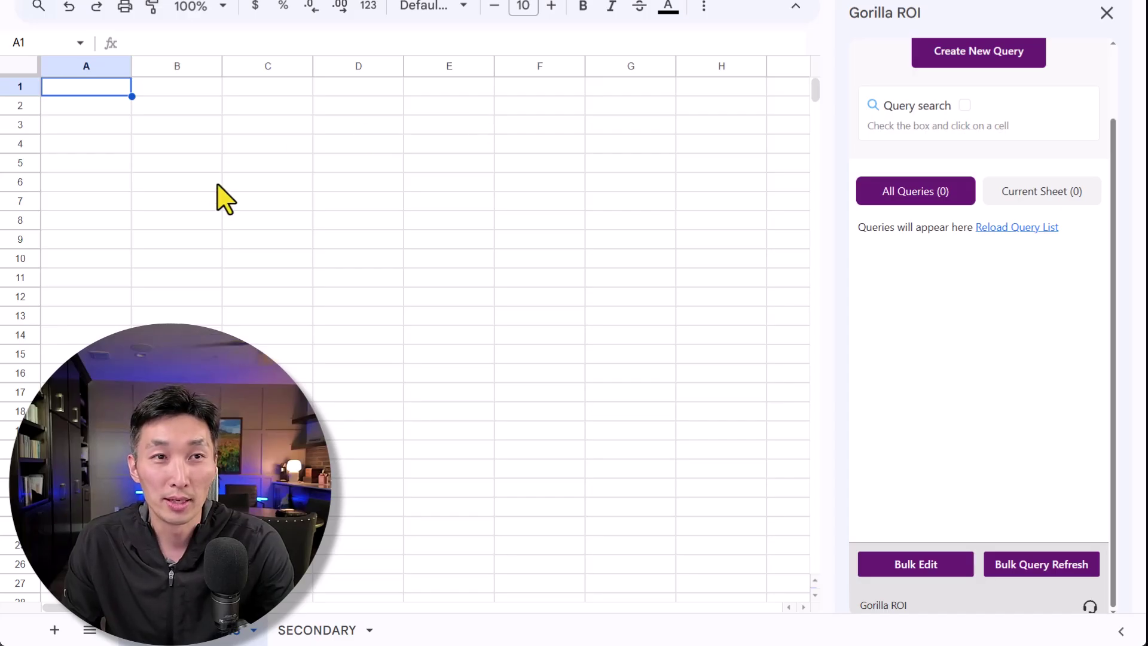
# Start a new Gorilla ROI query in cell A1 with Shopify Data as the source and VitaminStore as the store.
pyautogui.scroll(2, 981, 149)
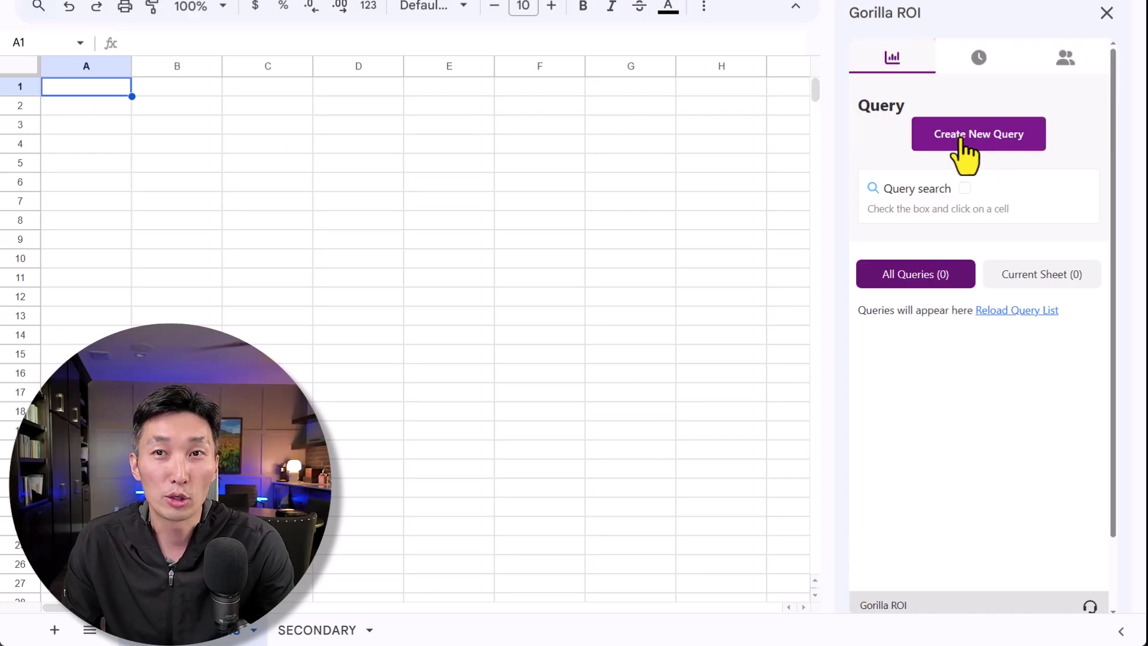
pyautogui.click(963, 139)
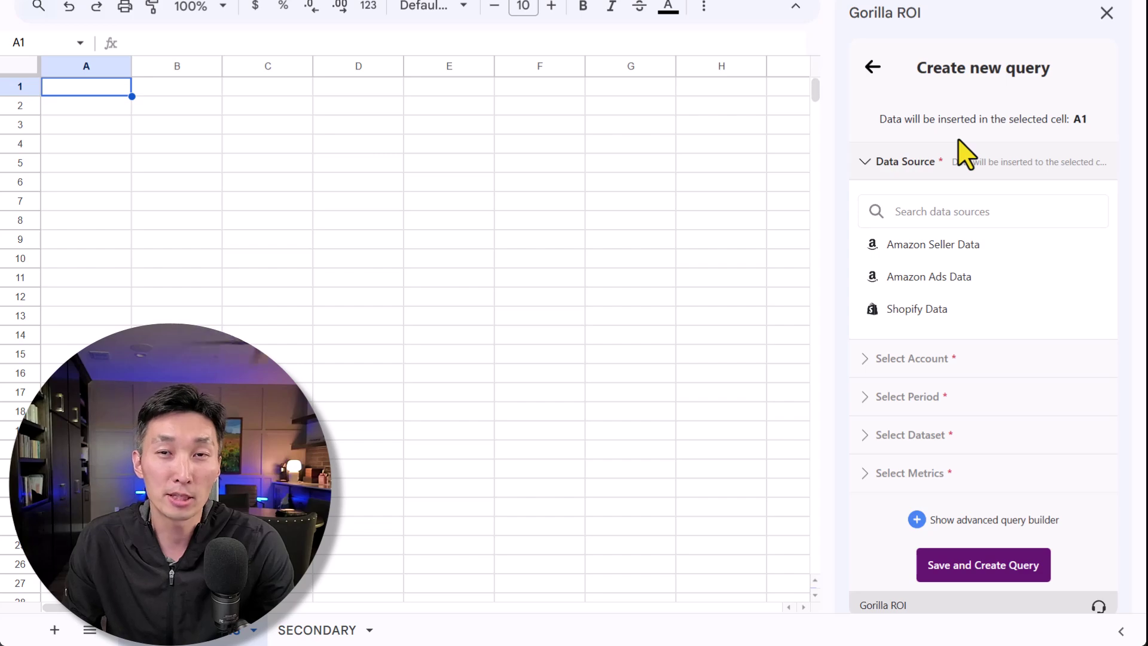
pyautogui.click(924, 310)
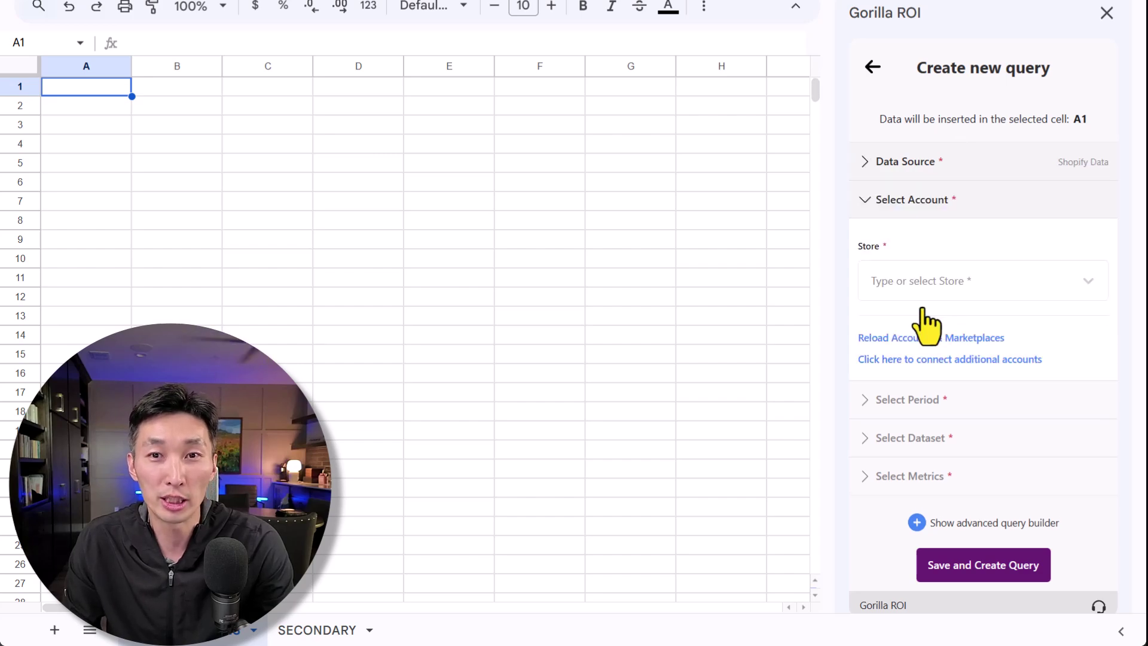
pyautogui.click(930, 286)
pyautogui.click(929, 360)
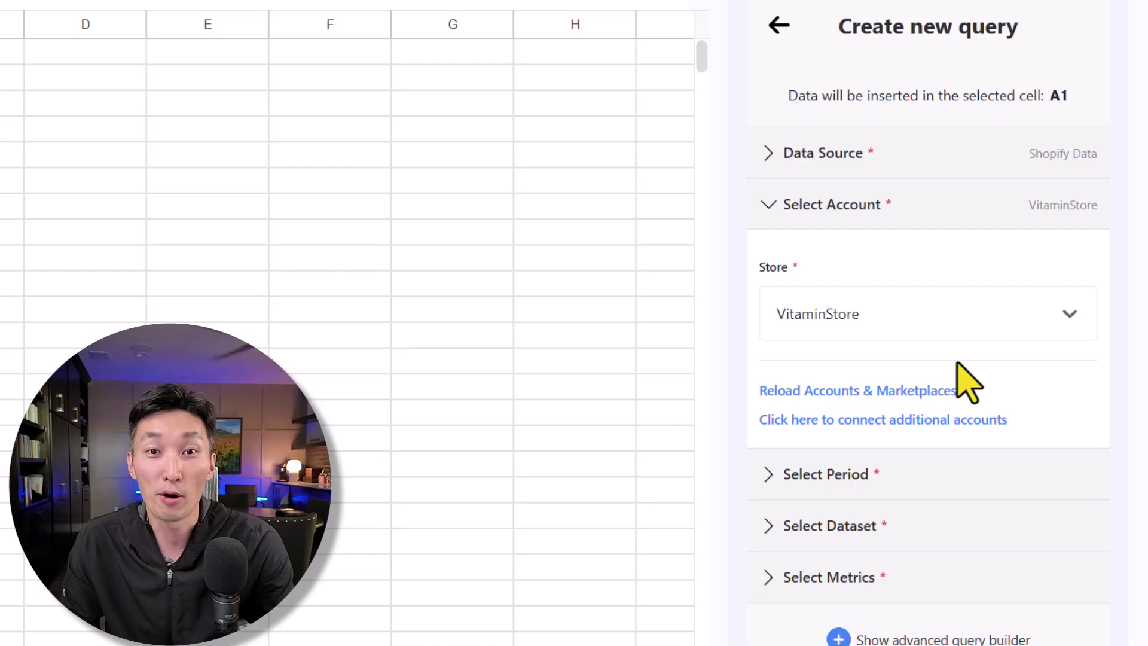
# Set the query's date range to Last Year.
pyautogui.click(850, 478)
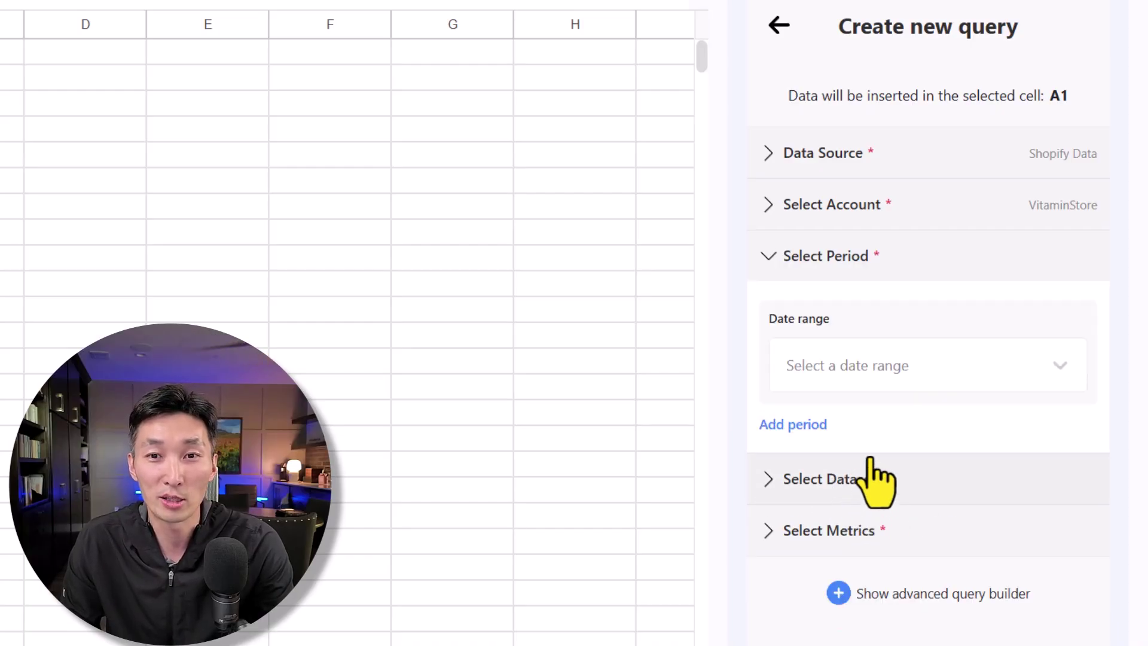
pyautogui.click(859, 383)
pyautogui.scroll(-5, 909, 526)
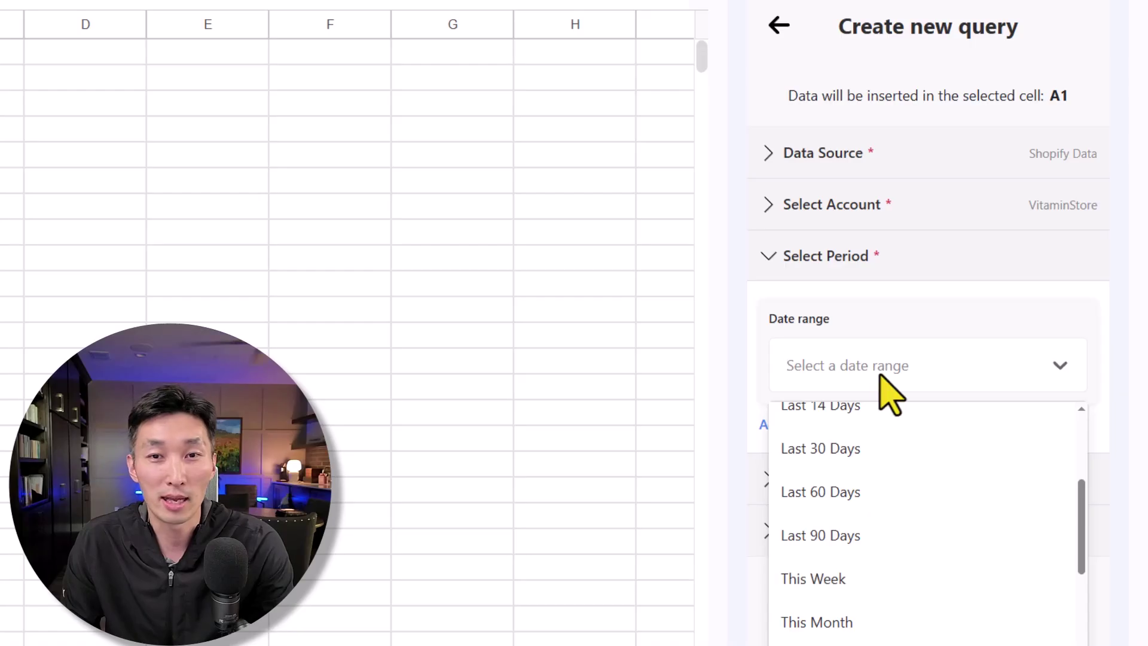
pyautogui.write('last y')
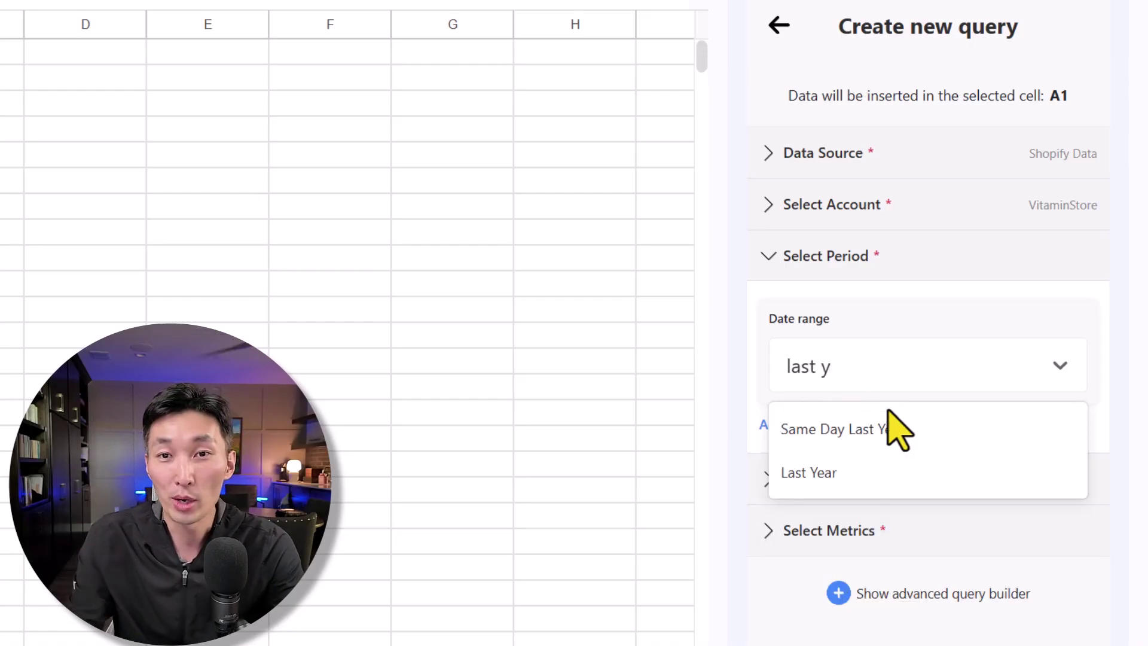
pyautogui.click(853, 483)
# Select Image Main as the query's dataset.
pyautogui.click(855, 477)
pyautogui.click(876, 417)
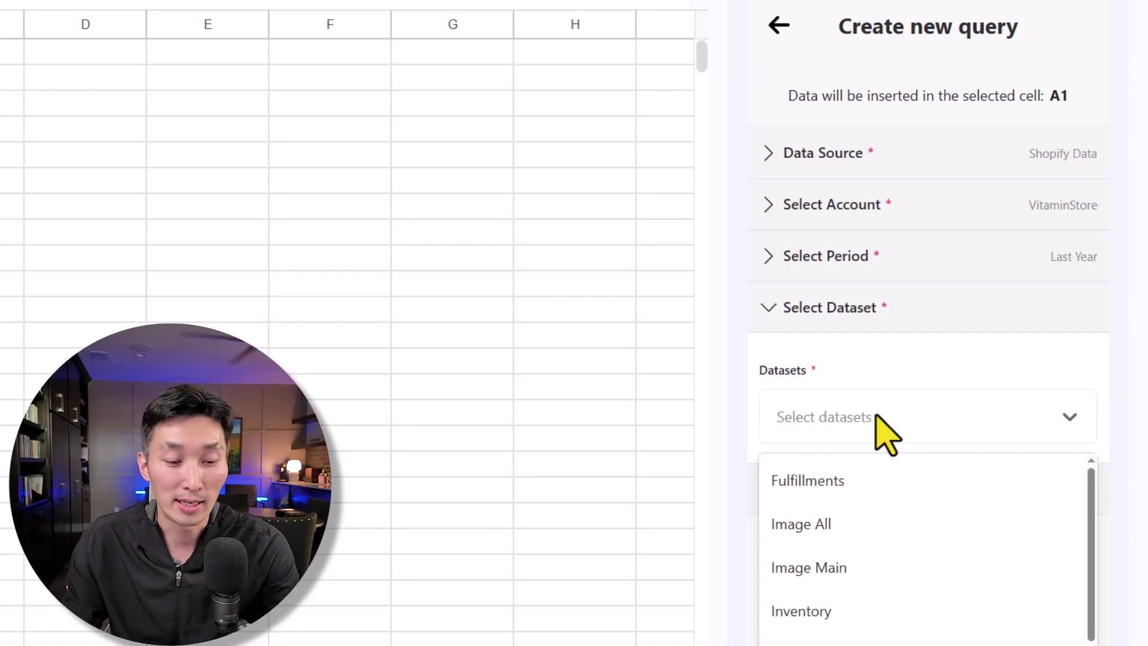
pyautogui.click(878, 566)
# Set the query's metrics to All for the Image Main dataset.
pyautogui.click(878, 515)
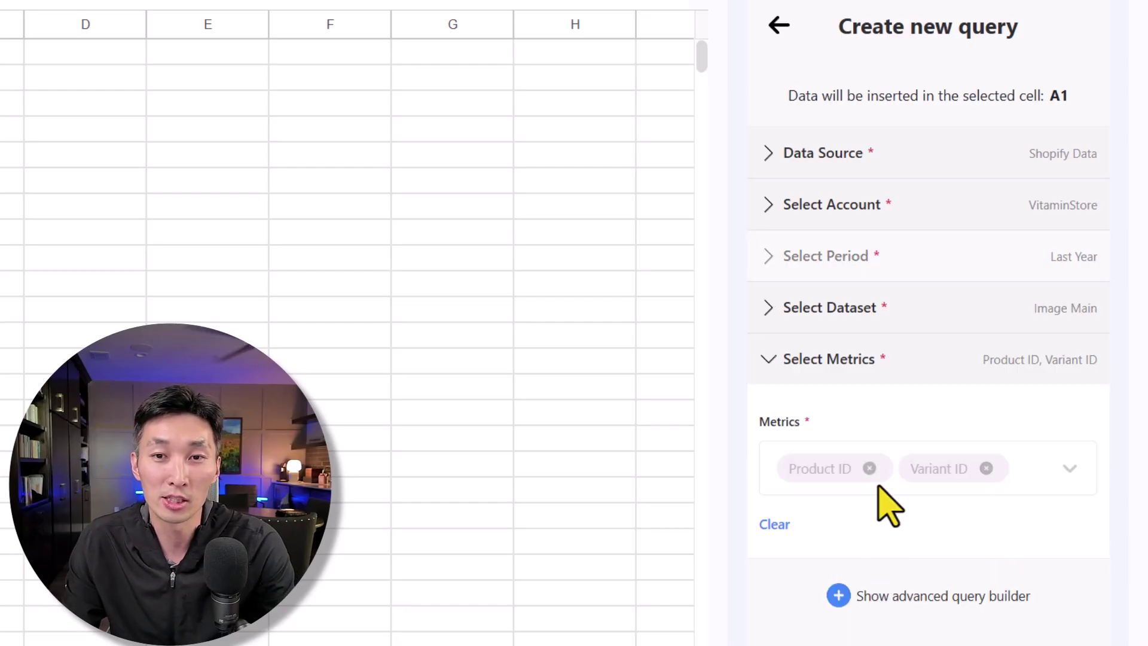
pyautogui.click(876, 481)
pyautogui.click(897, 534)
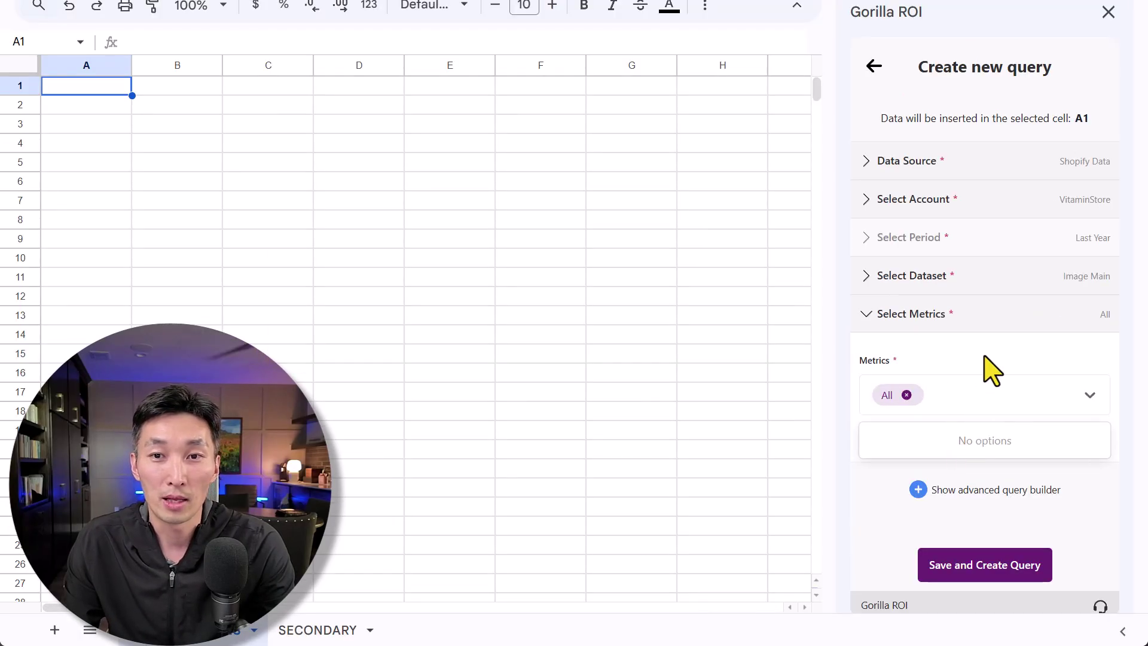
pyautogui.click(987, 370)
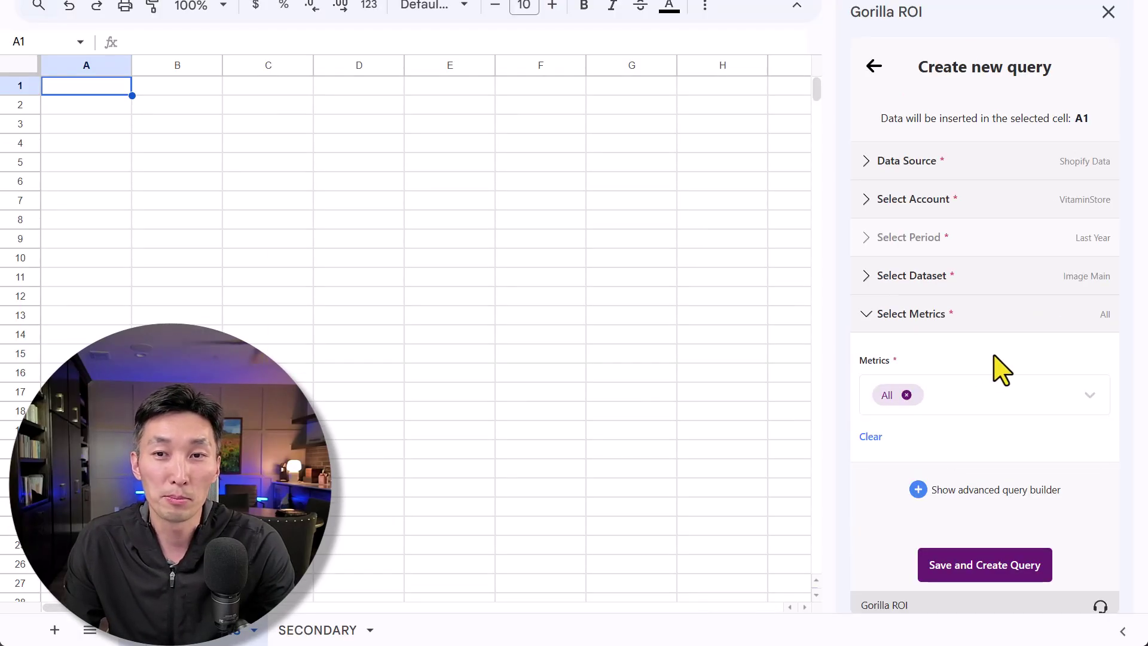
# Save the Image Main query under its suggested name and run it into cell A1.
pyautogui.click(975, 573)
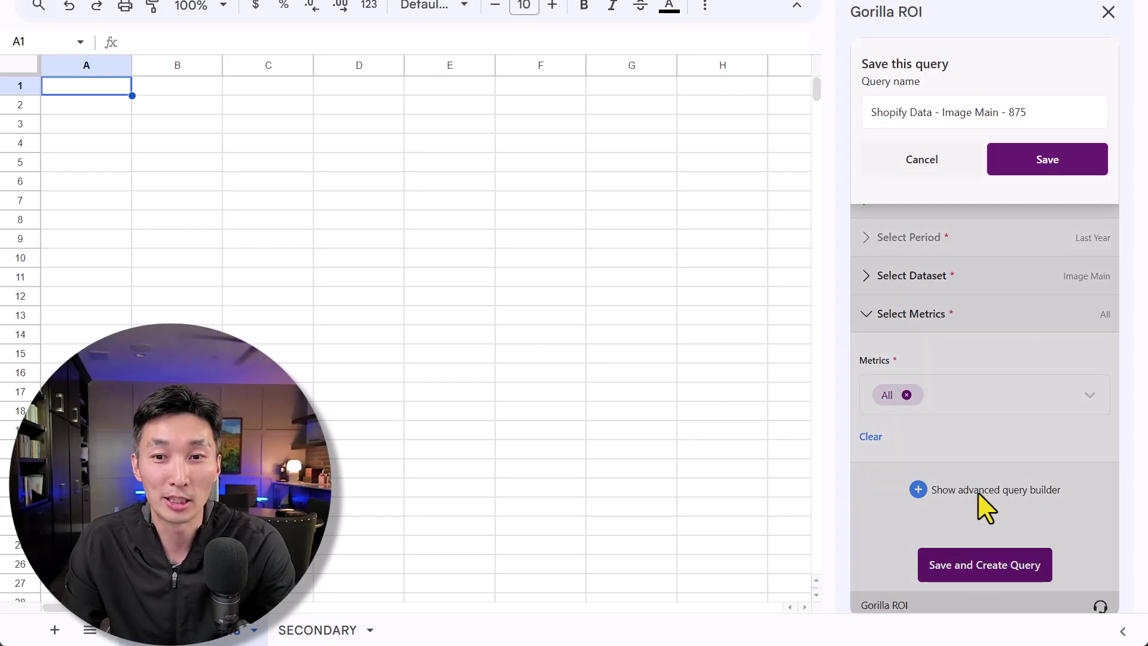
pyautogui.click(1023, 173)
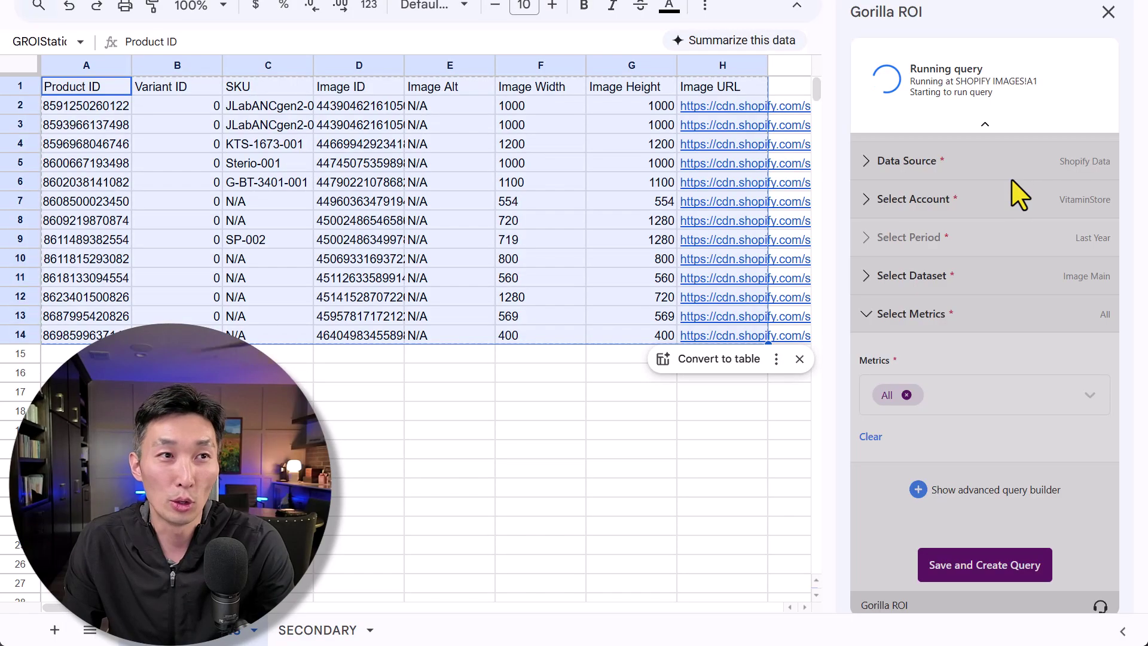
# Examine the imported SKU, Image Width, Image Height and Image Alt columns for the products.
pyautogui.click(334, 260)
pyautogui.click(273, 179)
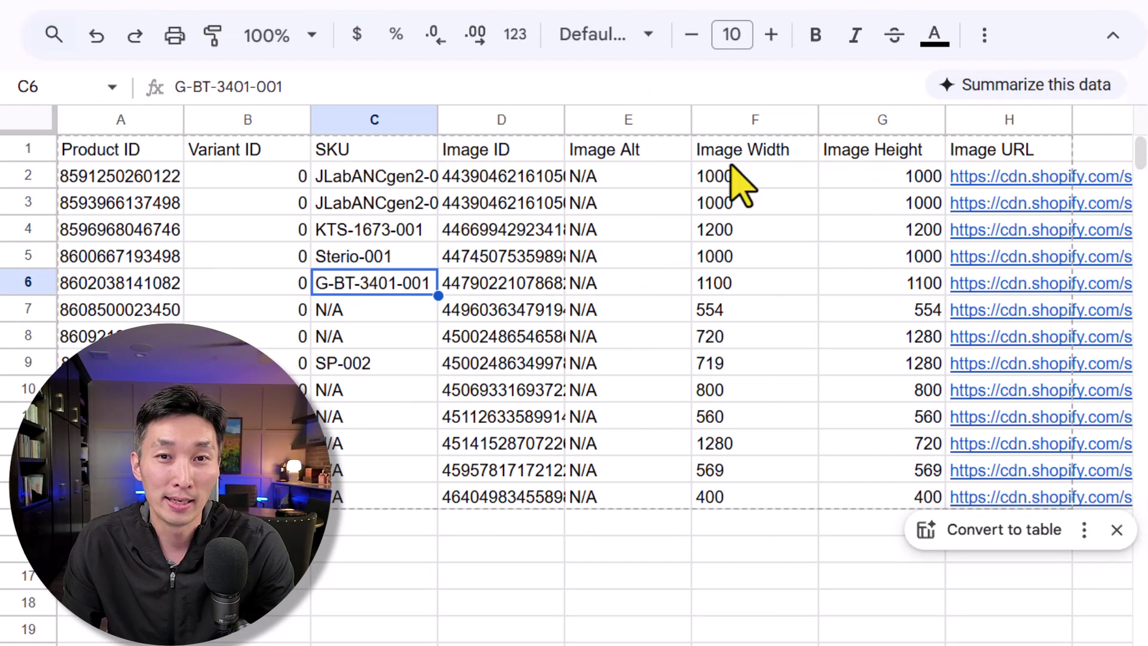
pyautogui.click(550, 85)
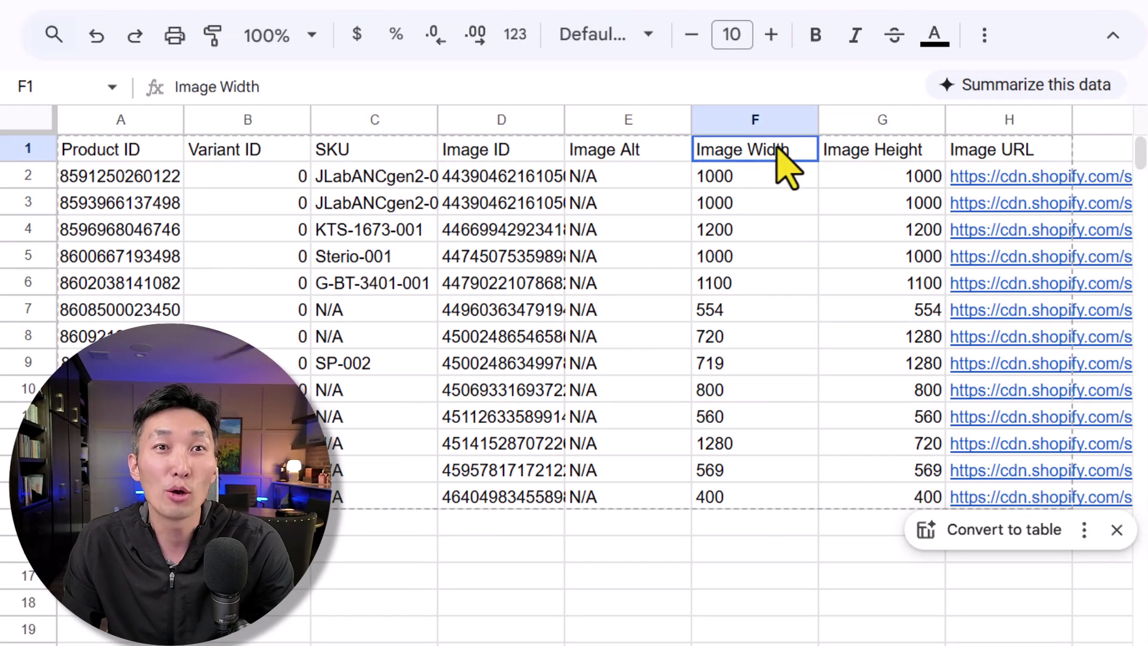
pyautogui.click(751, 121)
pyautogui.click(868, 119)
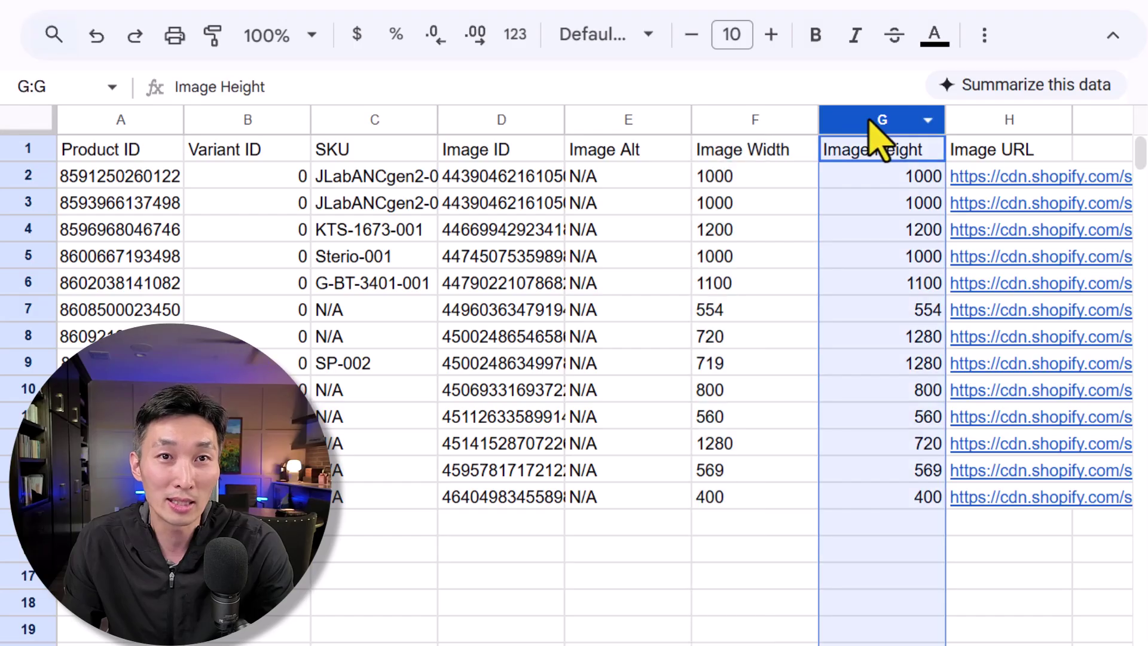
pyautogui.click(871, 225)
pyautogui.click(721, 318)
pyautogui.click(640, 205)
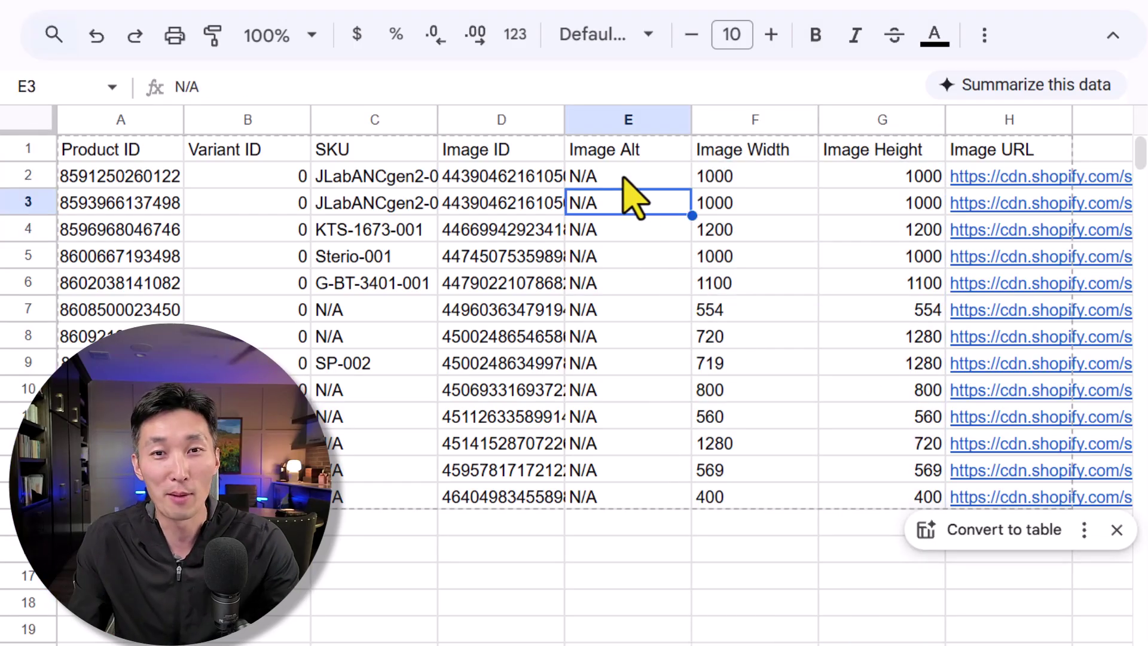
pyautogui.moveTo(624, 177); pyautogui.dragTo(621, 392)
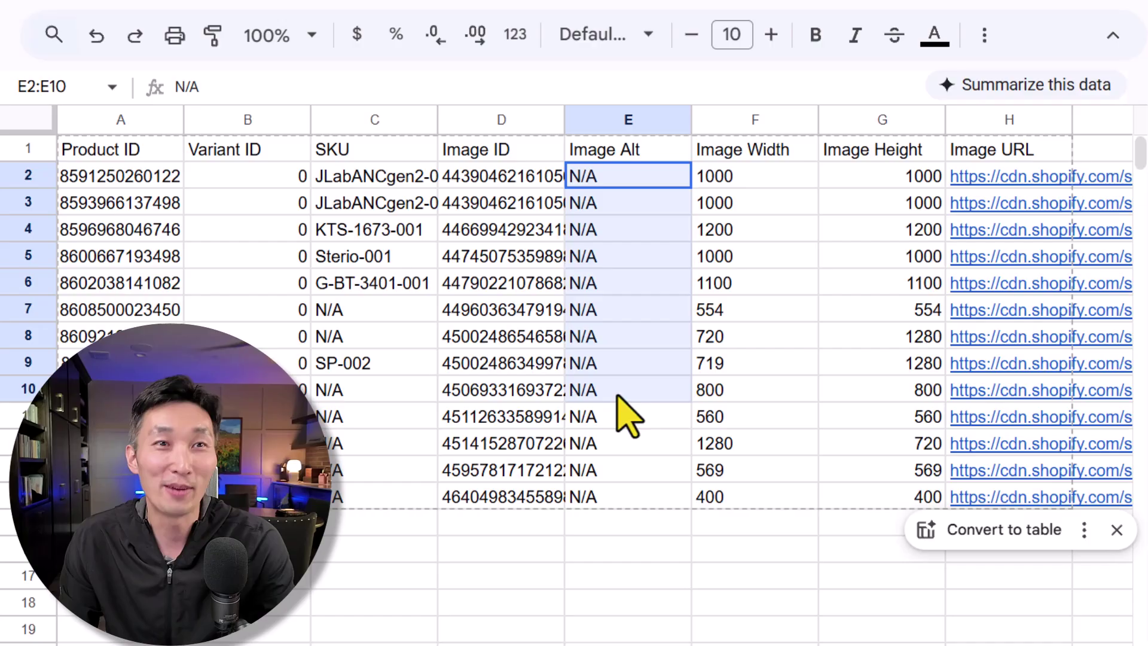
pyautogui.click(624, 441)
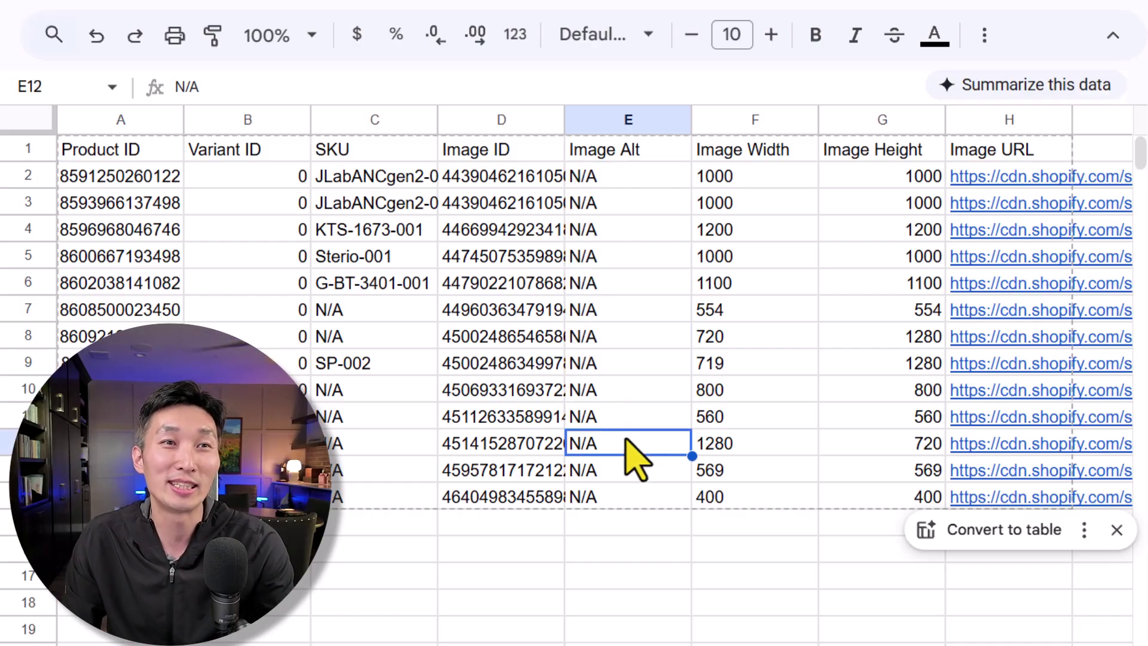
# Enter "ceramic bowl for dogs and water" as the first product's Image Alt text in cell E2.
pyautogui.click(653, 181)
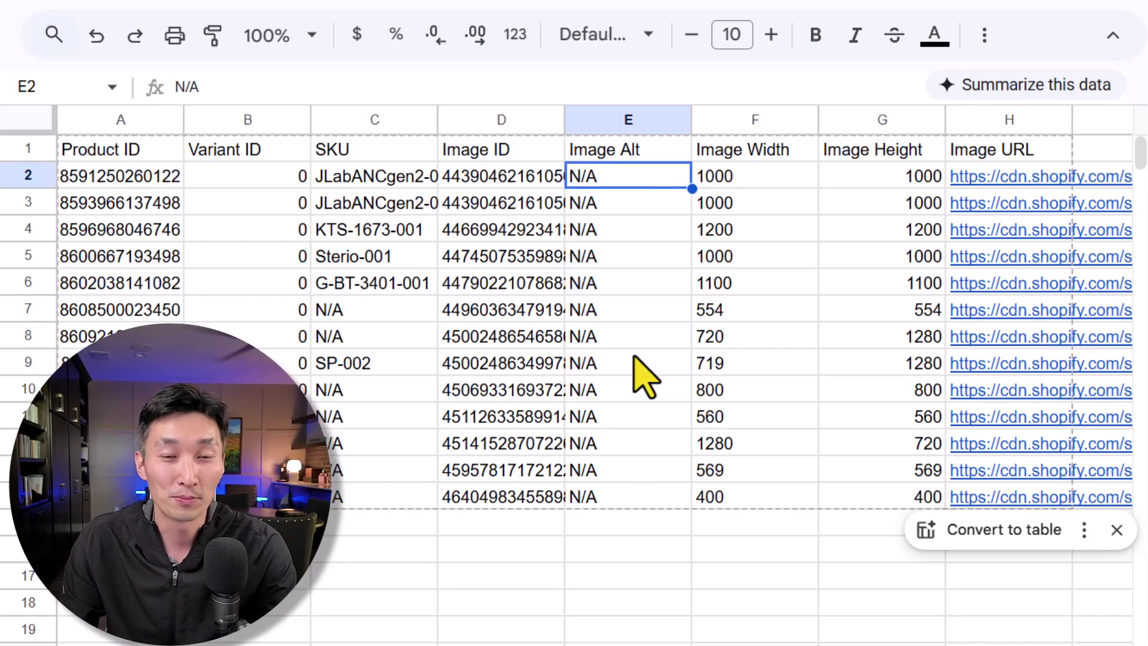
pyautogui.write('ceram')
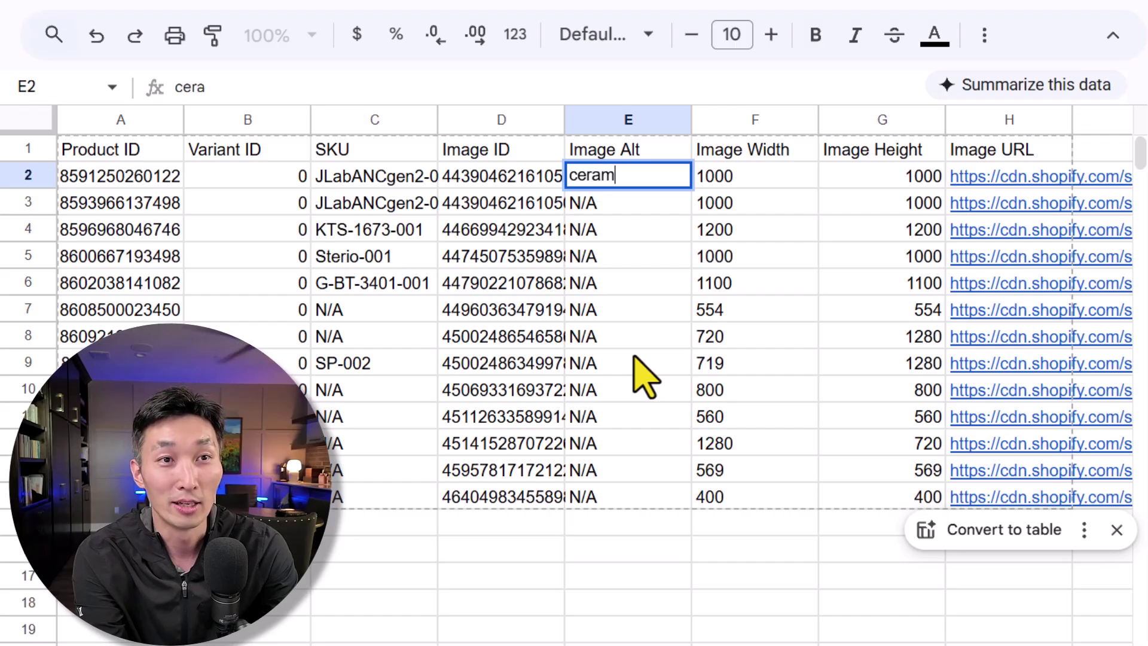
pyautogui.write('ic bowl for dogs and')
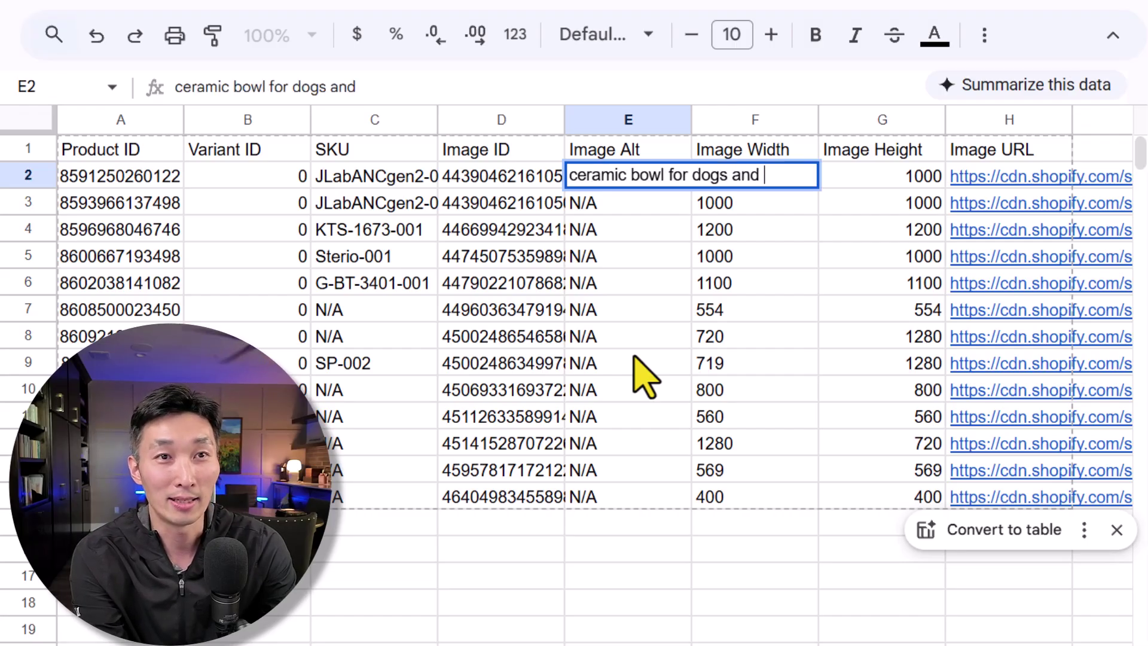
pyautogui.write(' water')
pyautogui.press('Return')
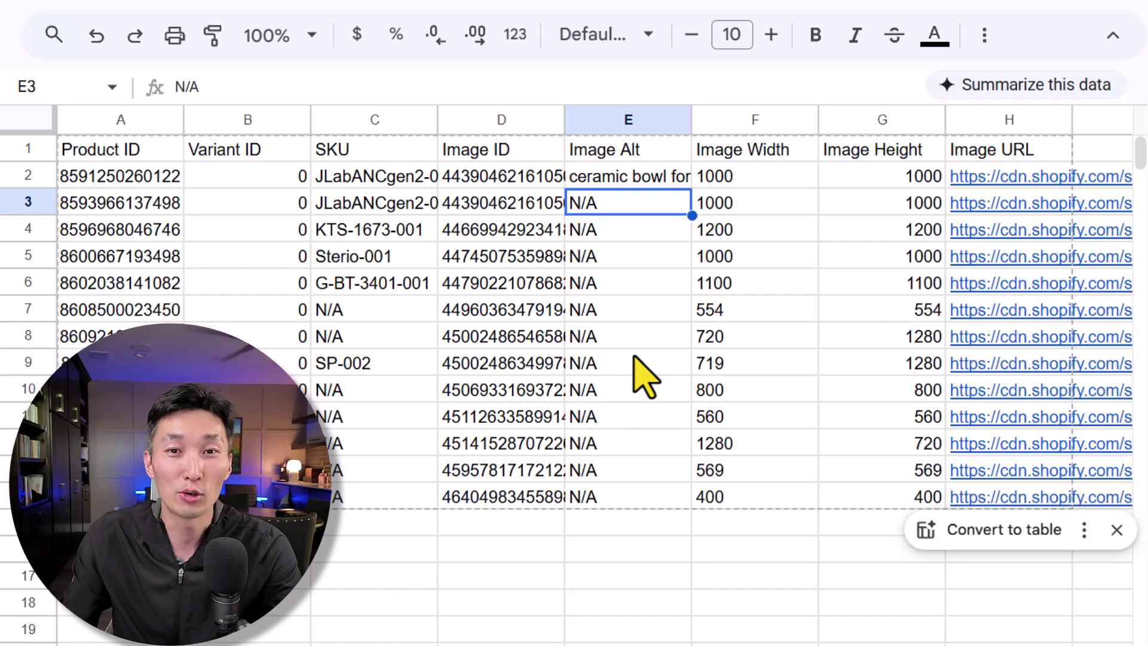
# Widen the Image Alt column to show more of the alt text in cell E2.
pyautogui.click(633, 276)
pyautogui.click(651, 177)
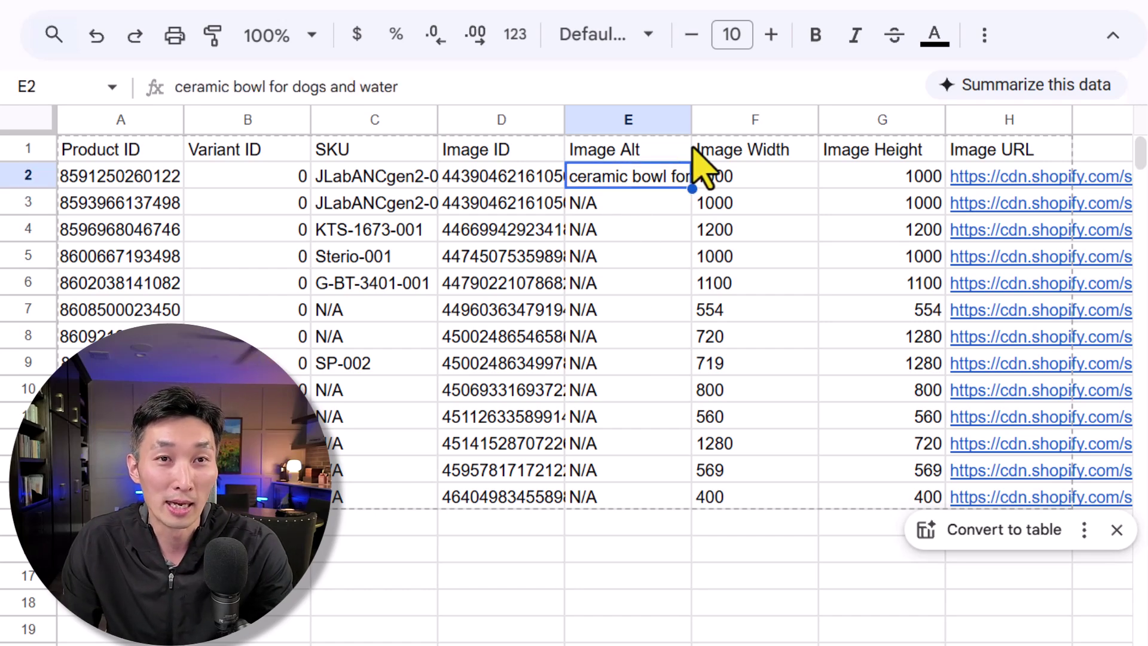
pyautogui.moveTo(691, 120); pyautogui.dragTo(789, 179)
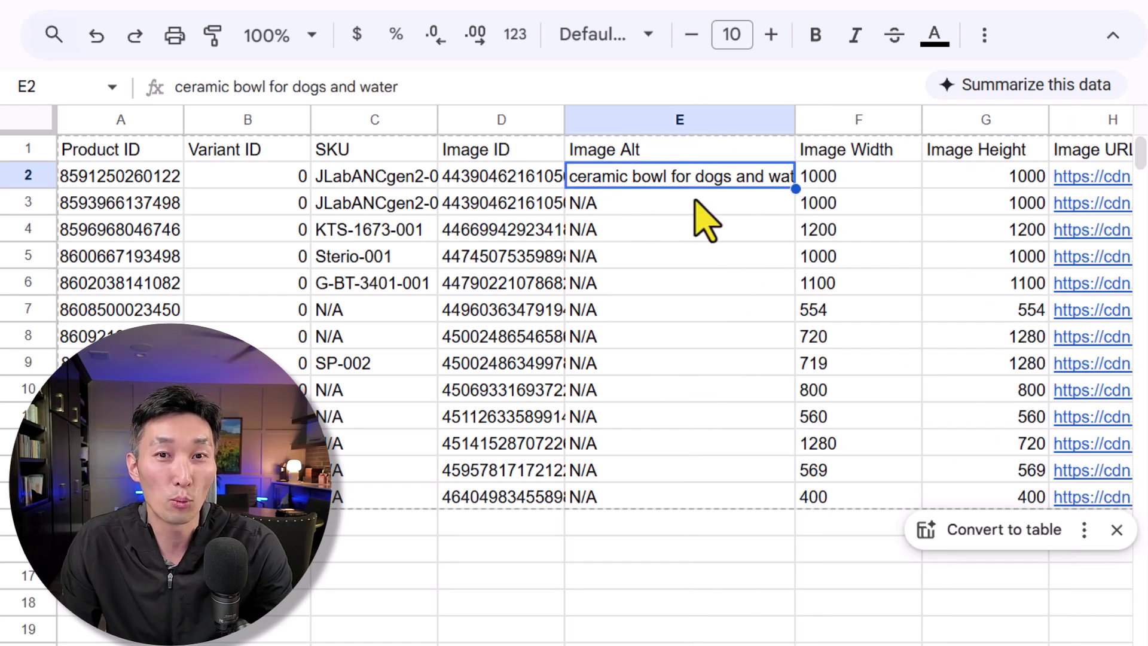
pyautogui.click(694, 251)
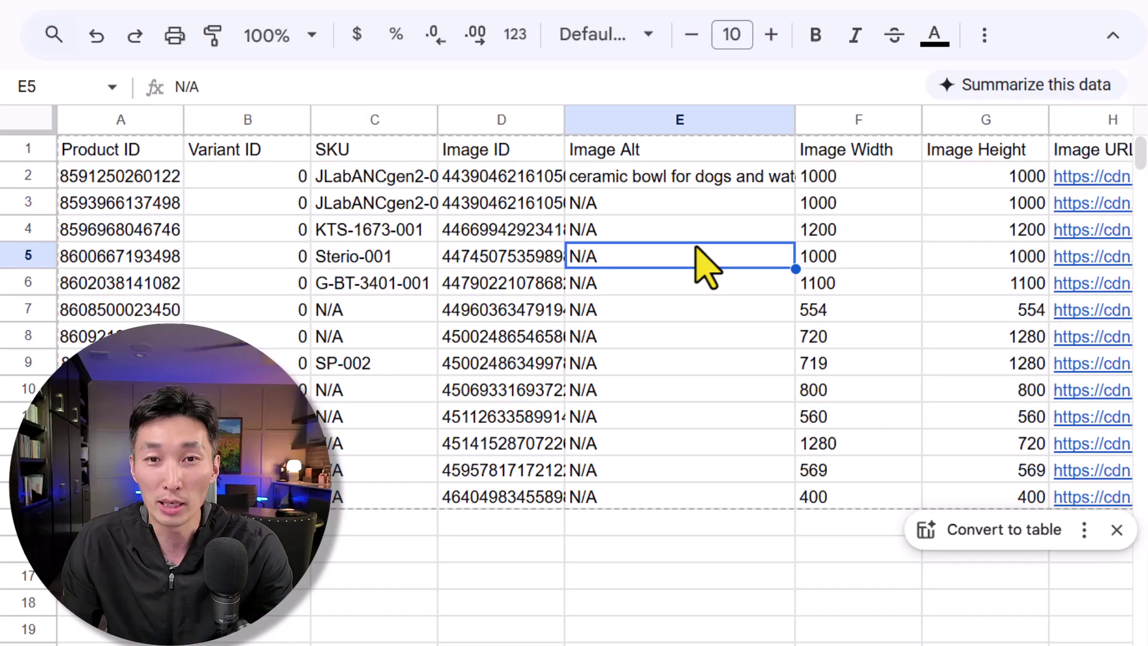
pyautogui.click(687, 201)
pyautogui.click(681, 176)
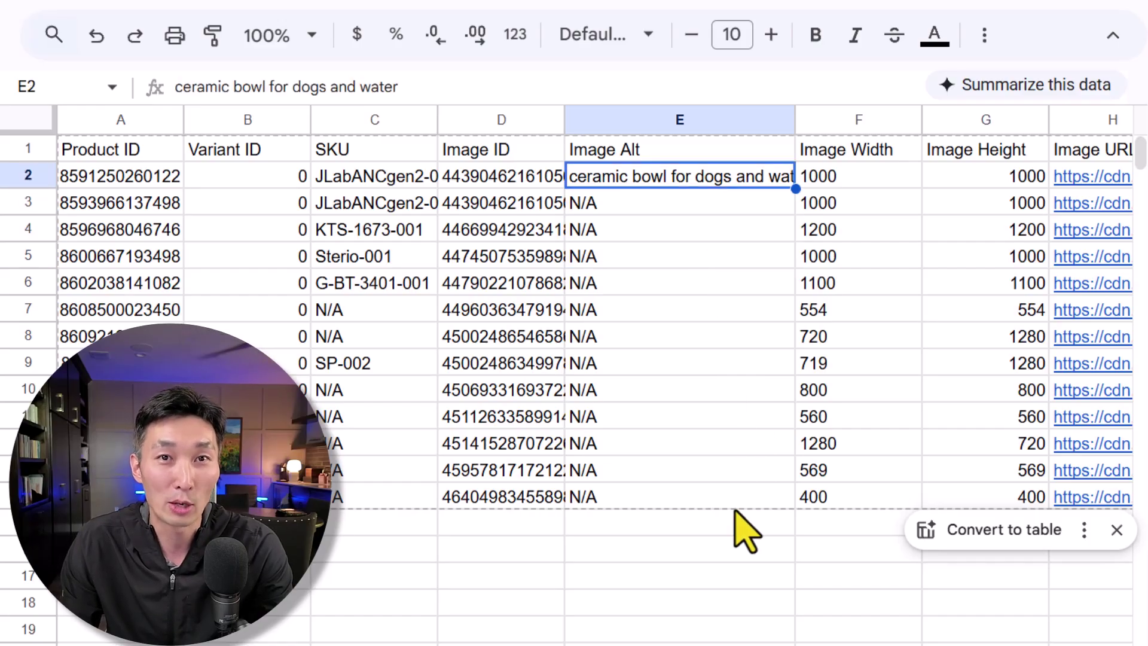
# Add the header IMAGE in cell I1, beside the Image URL column.
pyautogui.hscroll(5, 746, 530)
pyautogui.hscroll(1, 596, 375)
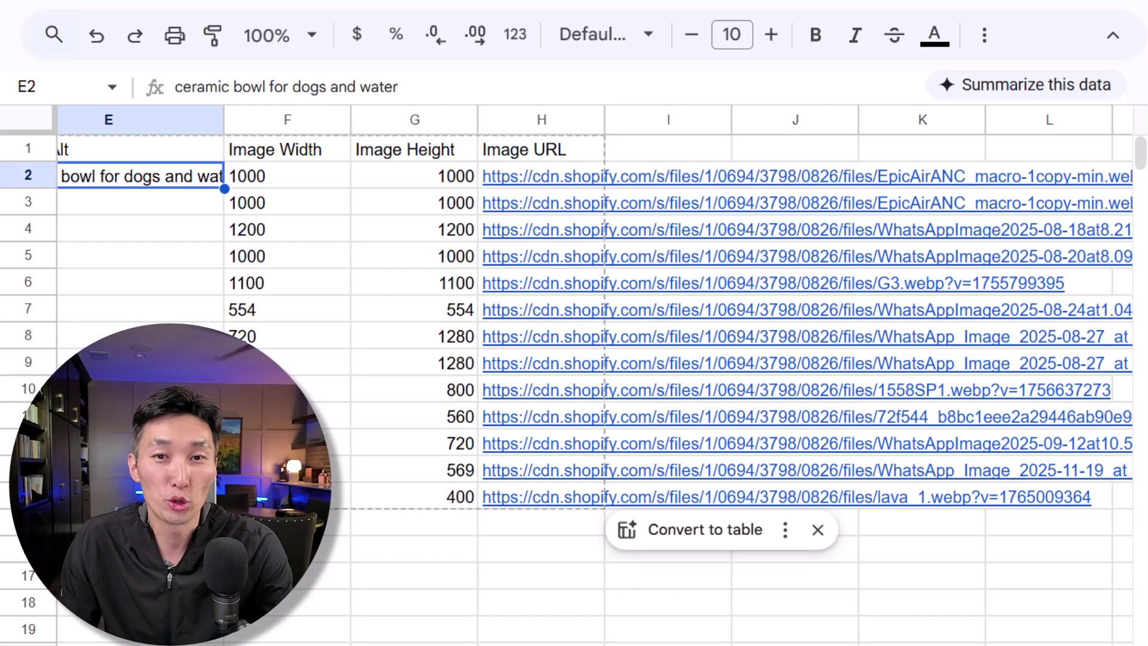
pyautogui.click(565, 179)
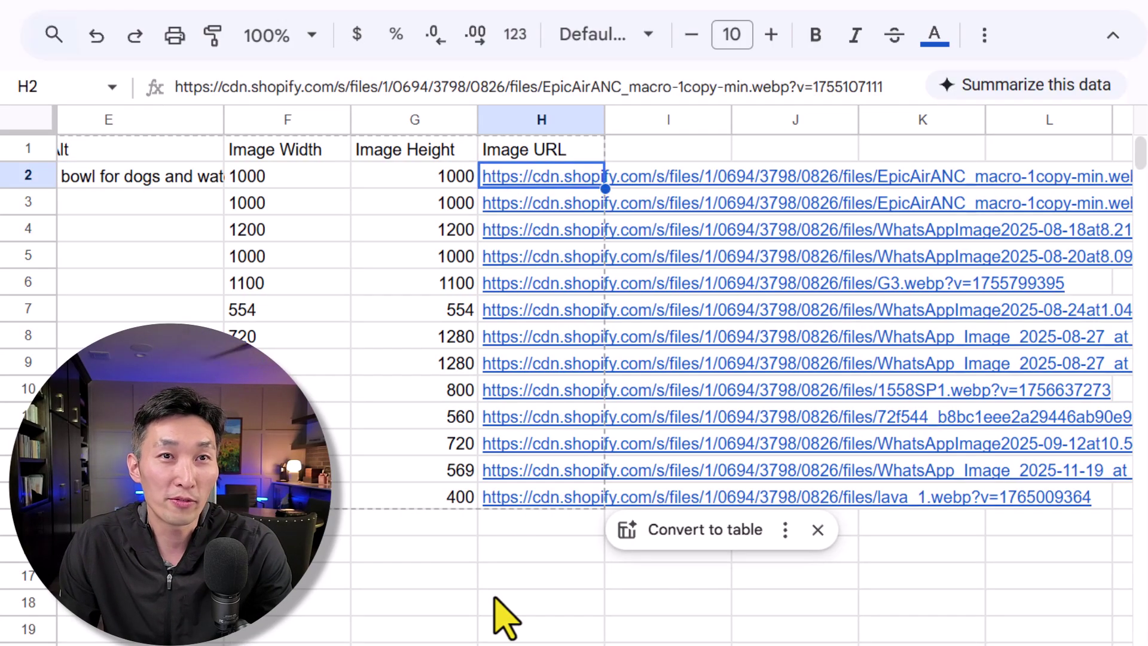
pyautogui.hscroll(3, 615, 346)
pyautogui.hscroll(-1, 615, 346)
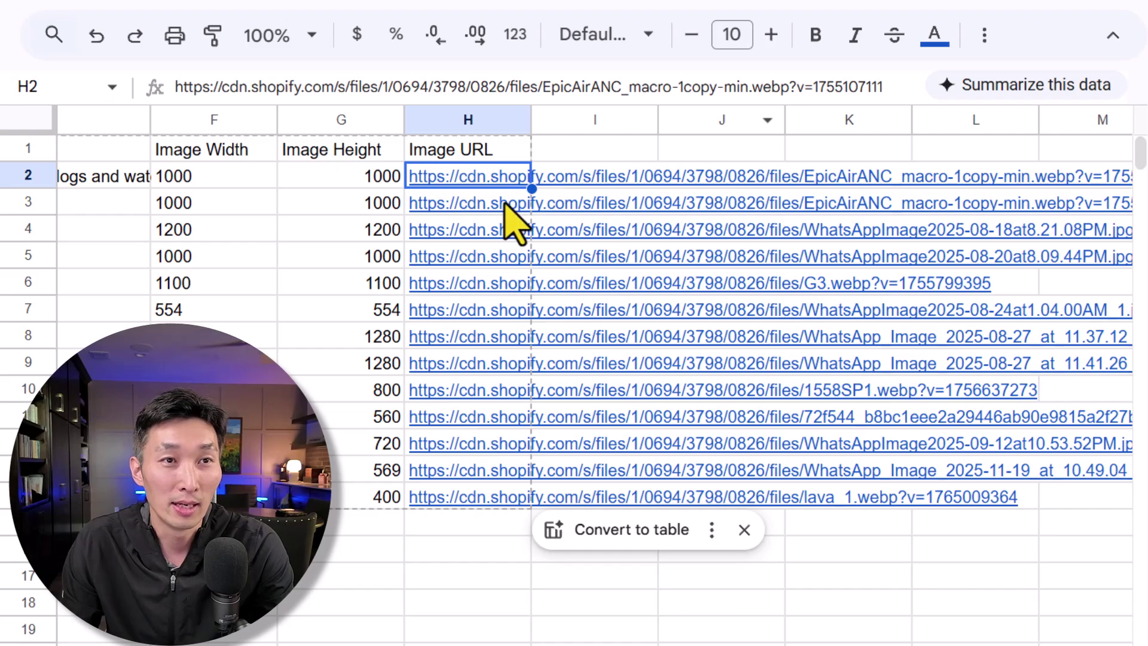
pyautogui.click(593, 156)
pyautogui.write('AIMGE')
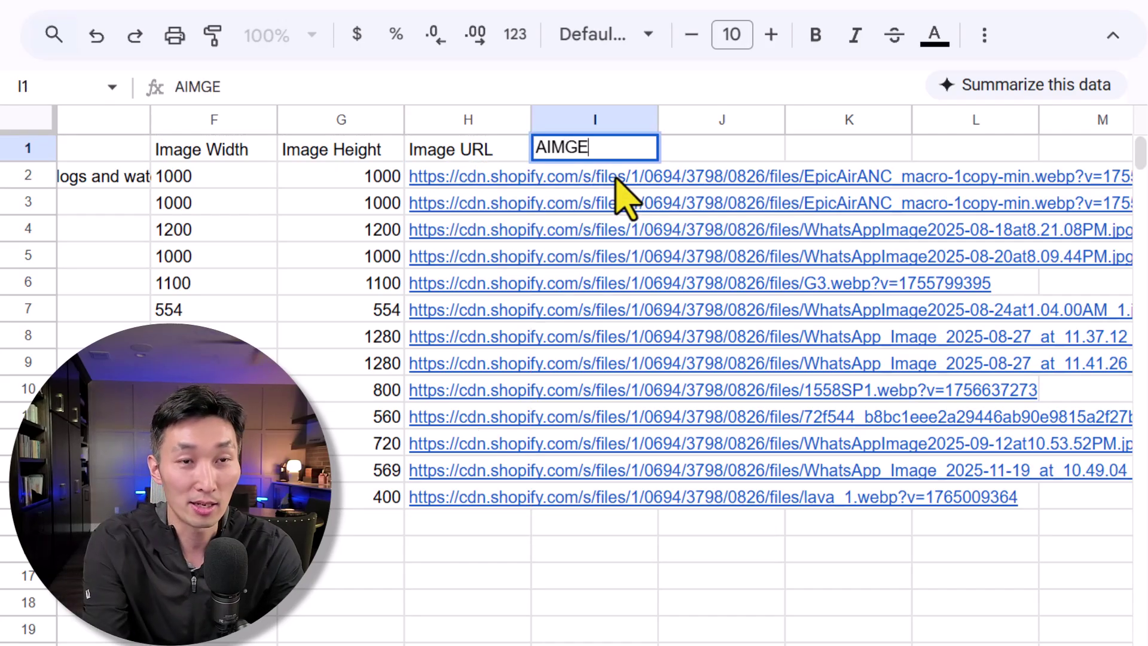
pyautogui.write('IMAGE')
pyautogui.press('Return')
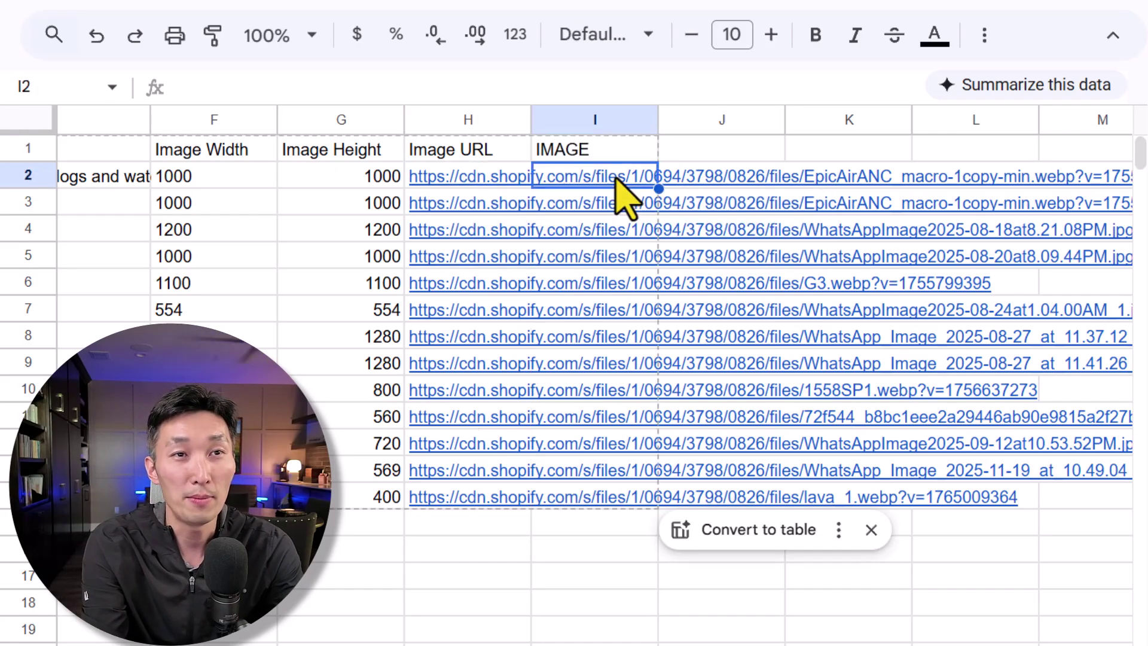
# Enter the formula =IMAGE(H2) in cell I2 to render the first product's image from its URL.
pyautogui.write('=IMAGE')
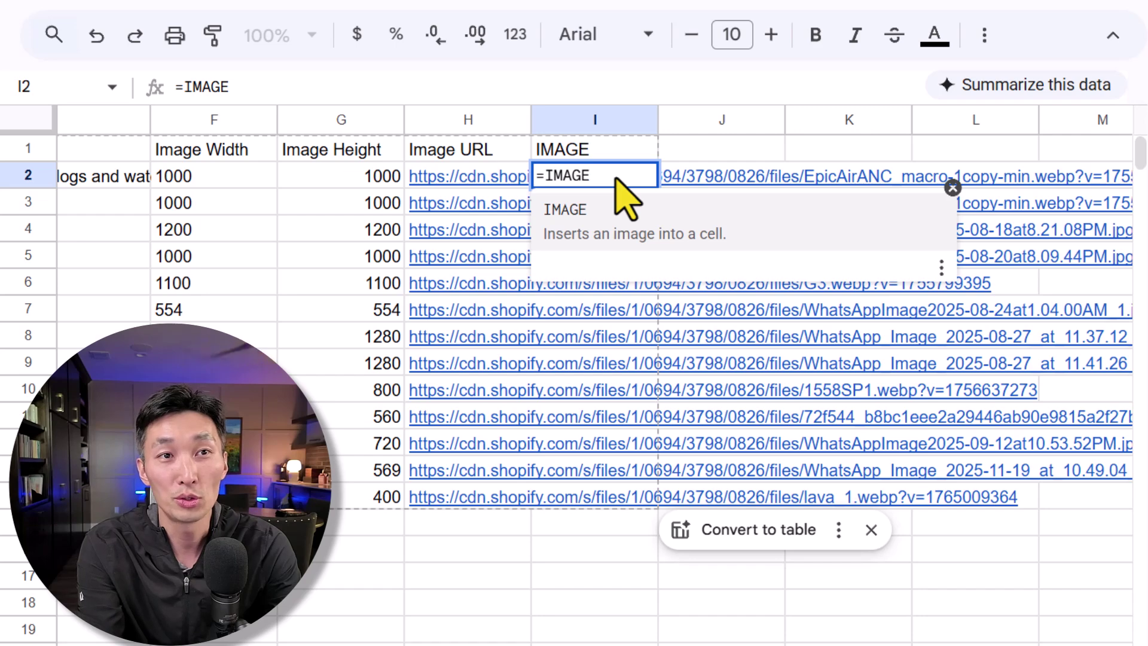
pyautogui.write('(')
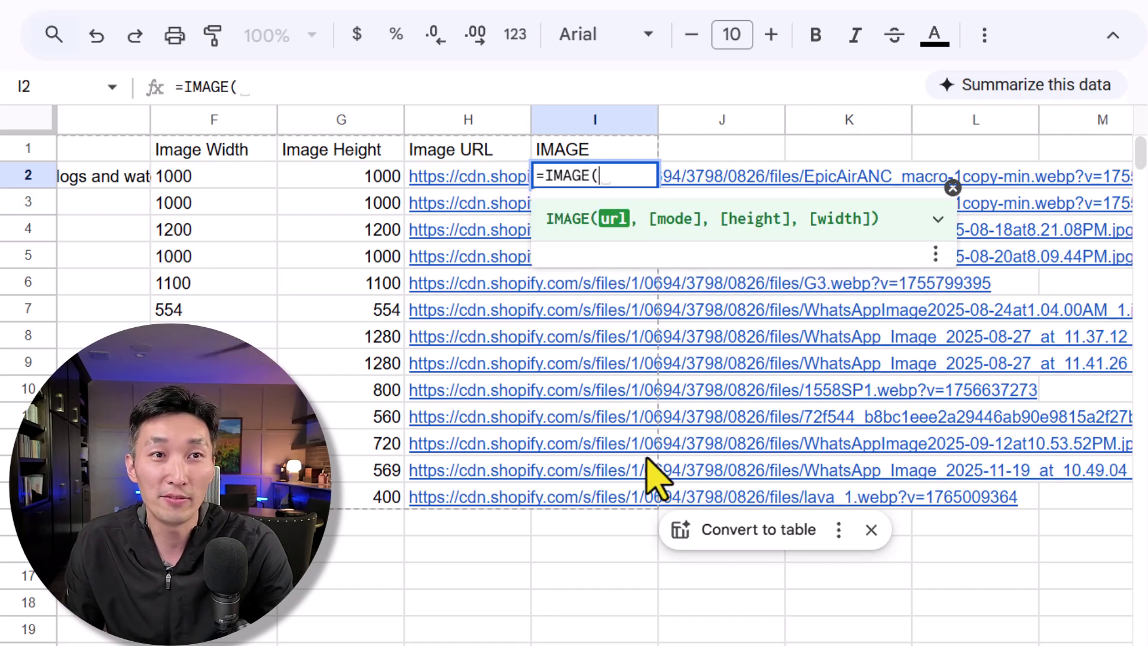
pyautogui.click(470, 175)
pyautogui.write(')')
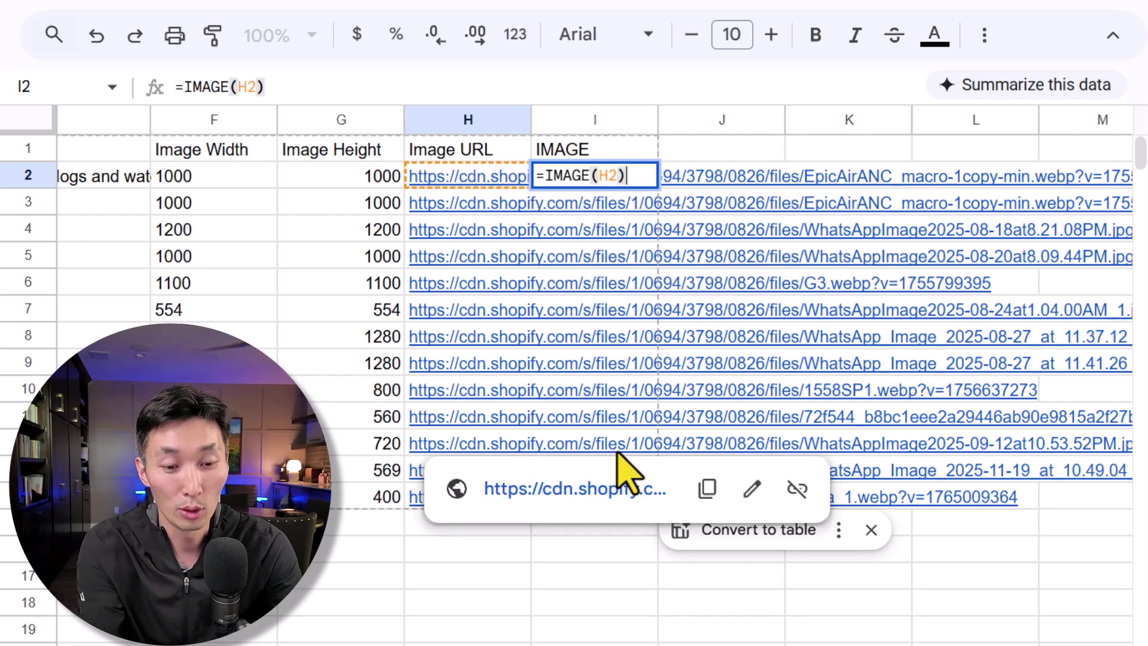
pyautogui.press('Return')
# Fill the IMAGE formula from I2 down through row 14 for all remaining products.
pyautogui.click(650, 173)
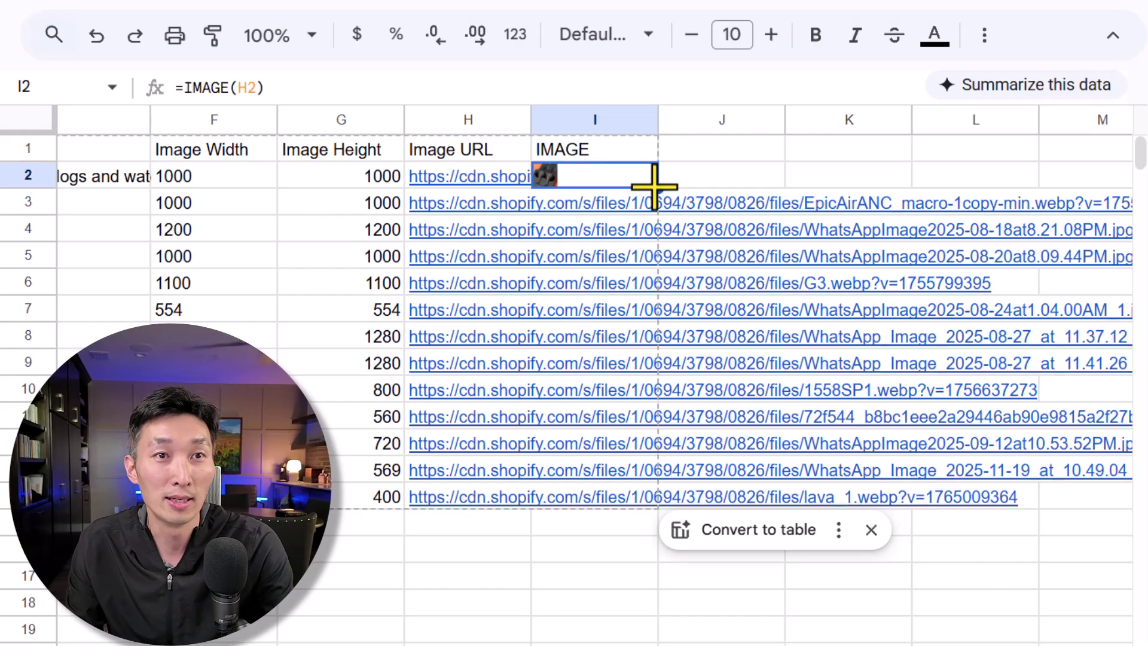
pyautogui.moveTo(659, 188); pyautogui.dragTo(598, 643)
pyautogui.click(379, 643)
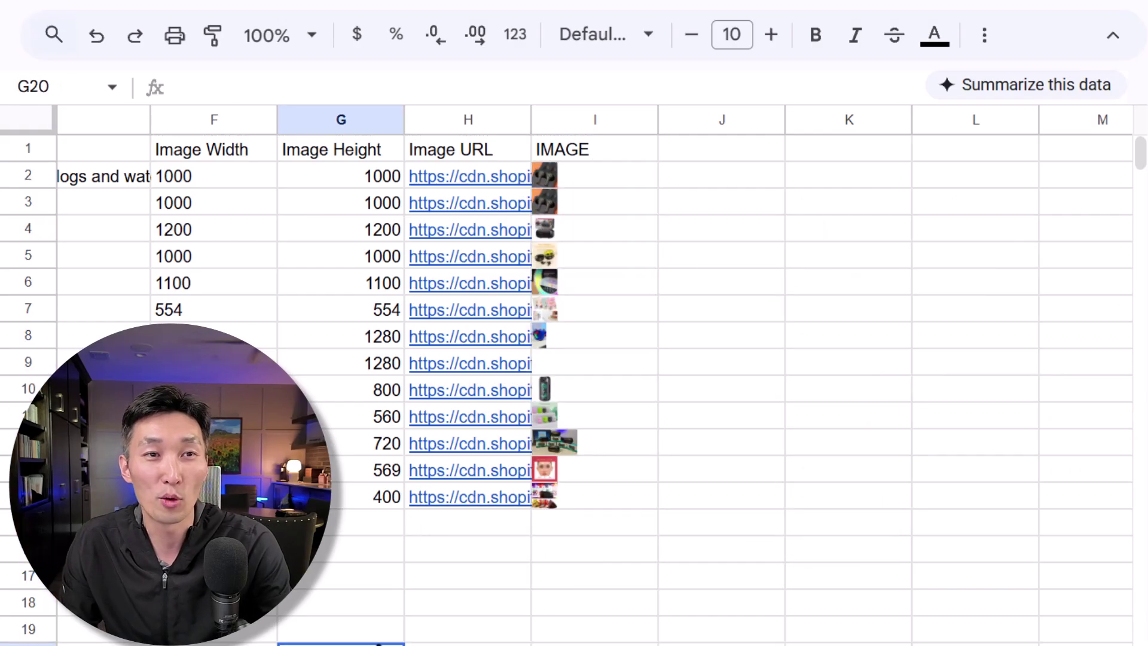
pyautogui.click(524, 601)
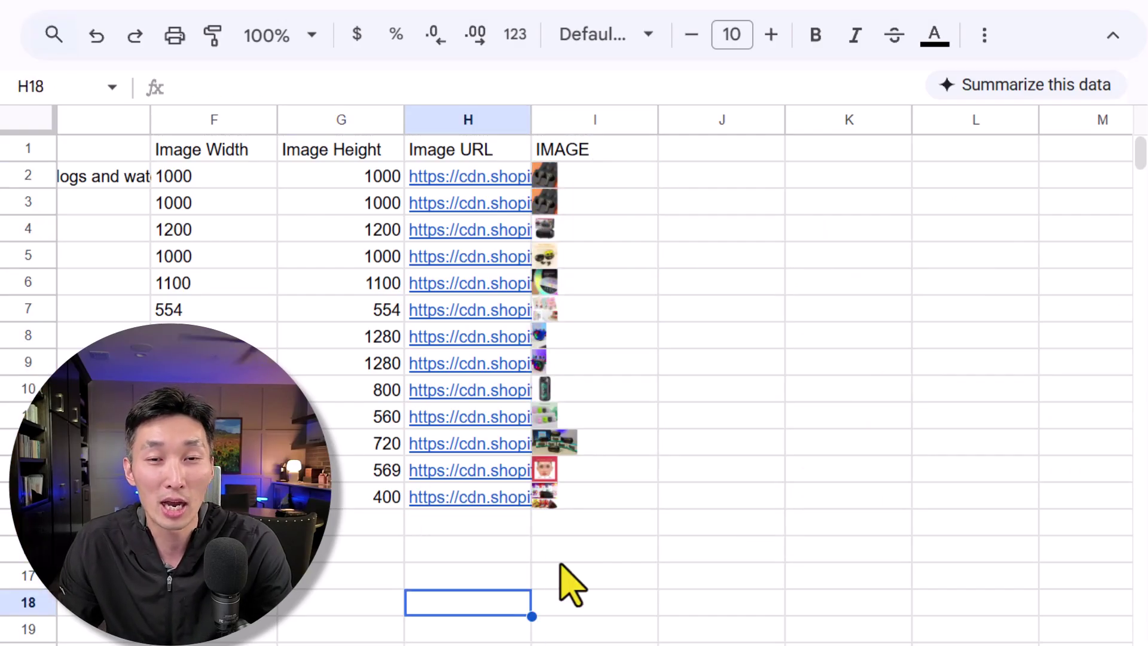
pyautogui.click(602, 227)
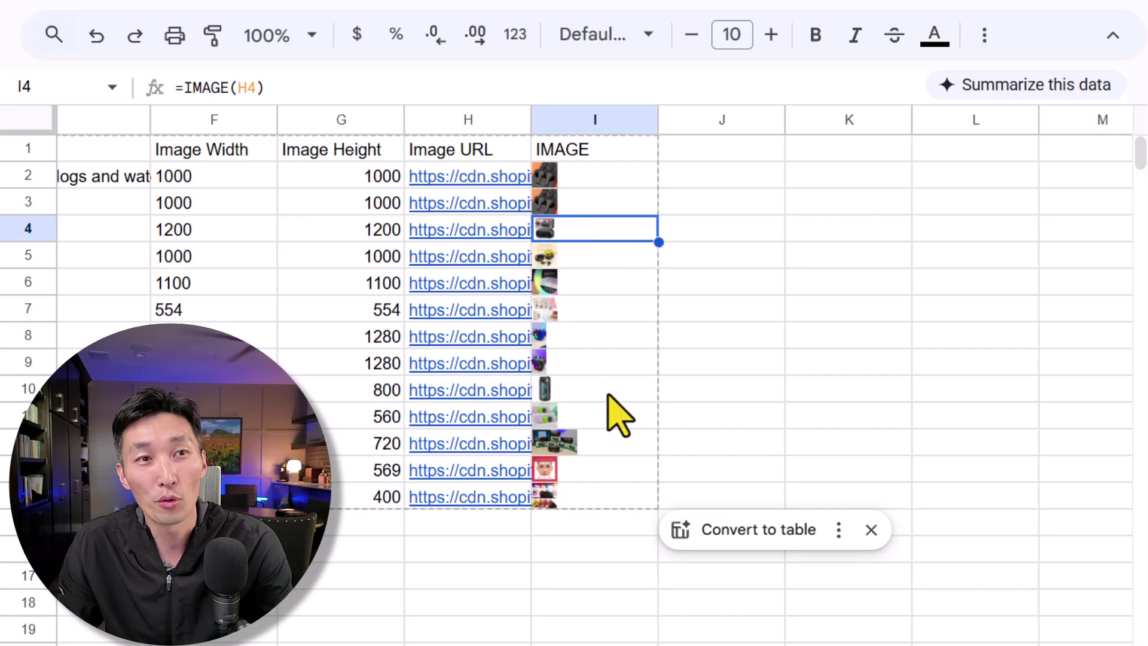
pyautogui.click(596, 603)
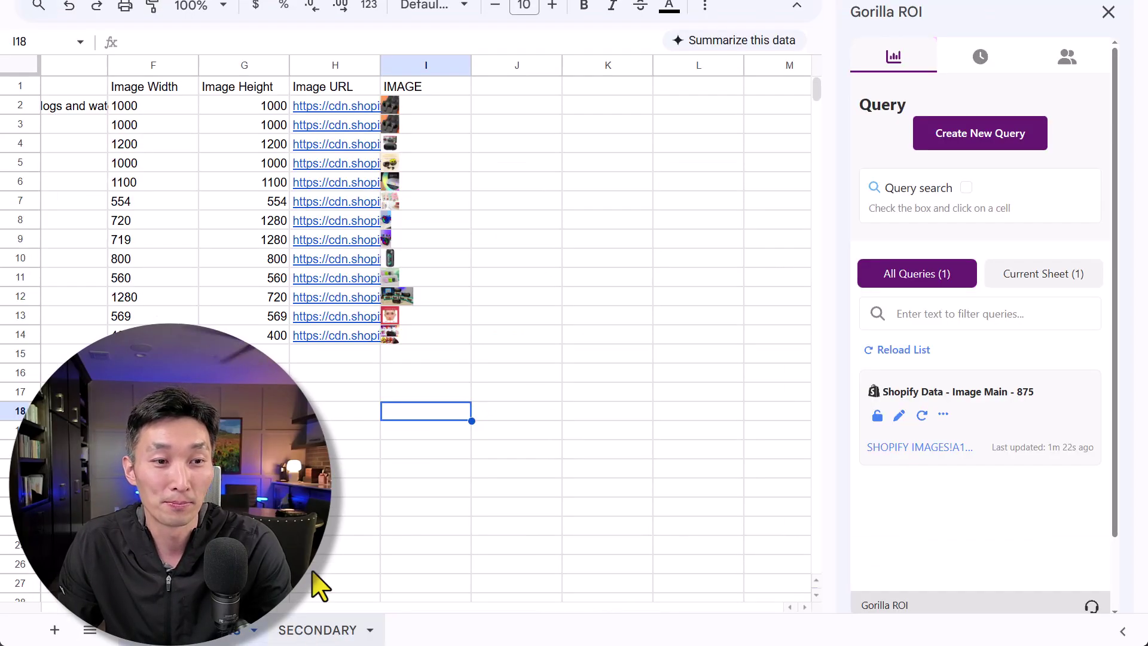
# Start a new query in cell A1 of the SECONDARY sheet with Shopify Data as the source and VitaminStore as the store.
pyautogui.click(320, 627)
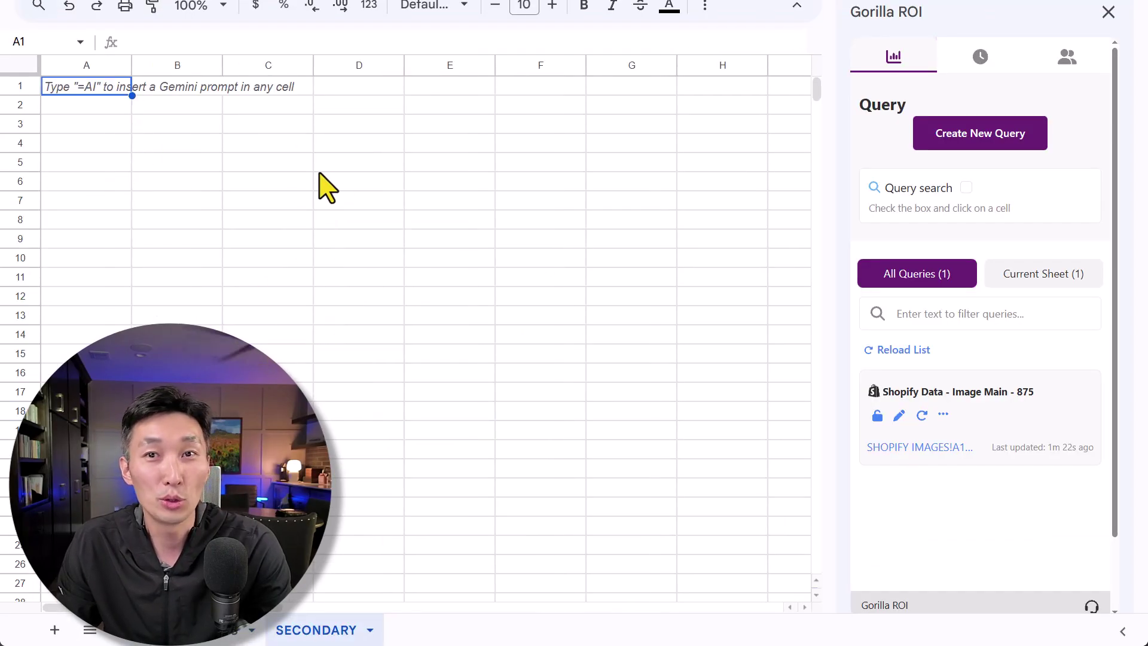
pyautogui.click(987, 140)
pyautogui.click(947, 306)
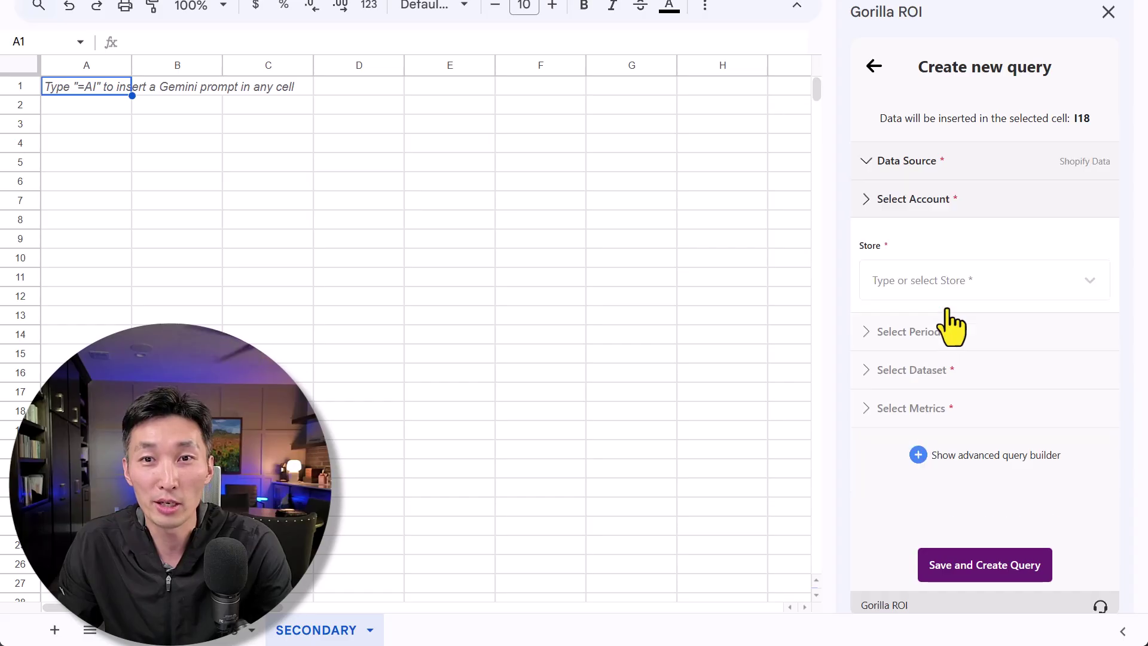
pyautogui.click(943, 355)
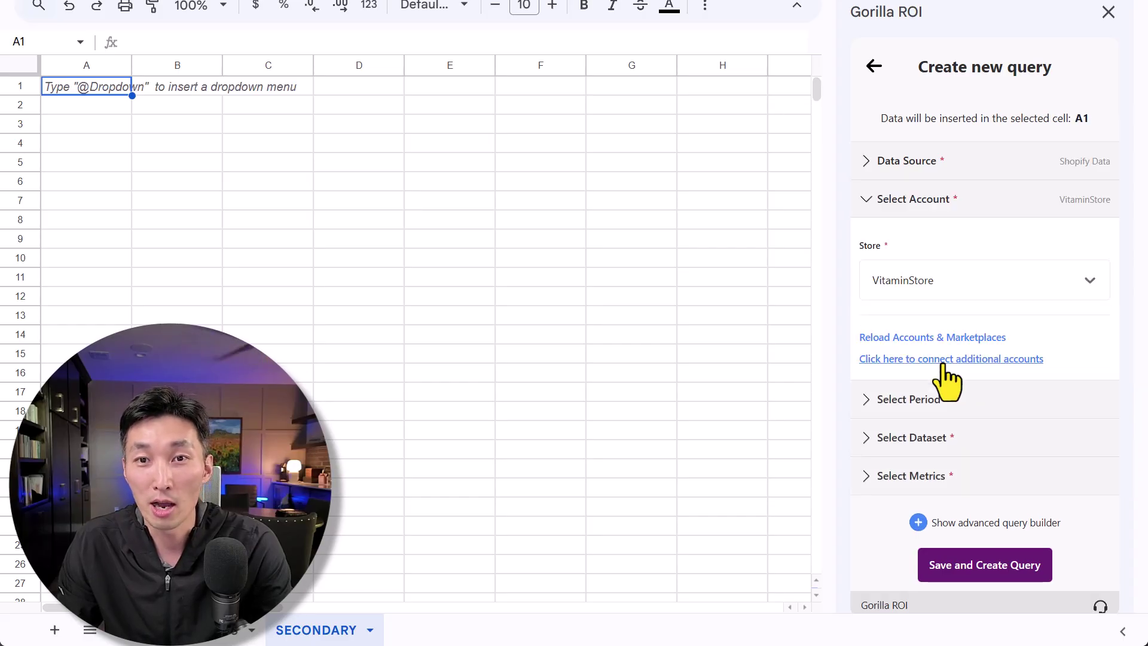
# Set the date range of the SECONDARY sheet's query to Last Year.
pyautogui.click(947, 398)
pyautogui.click(956, 318)
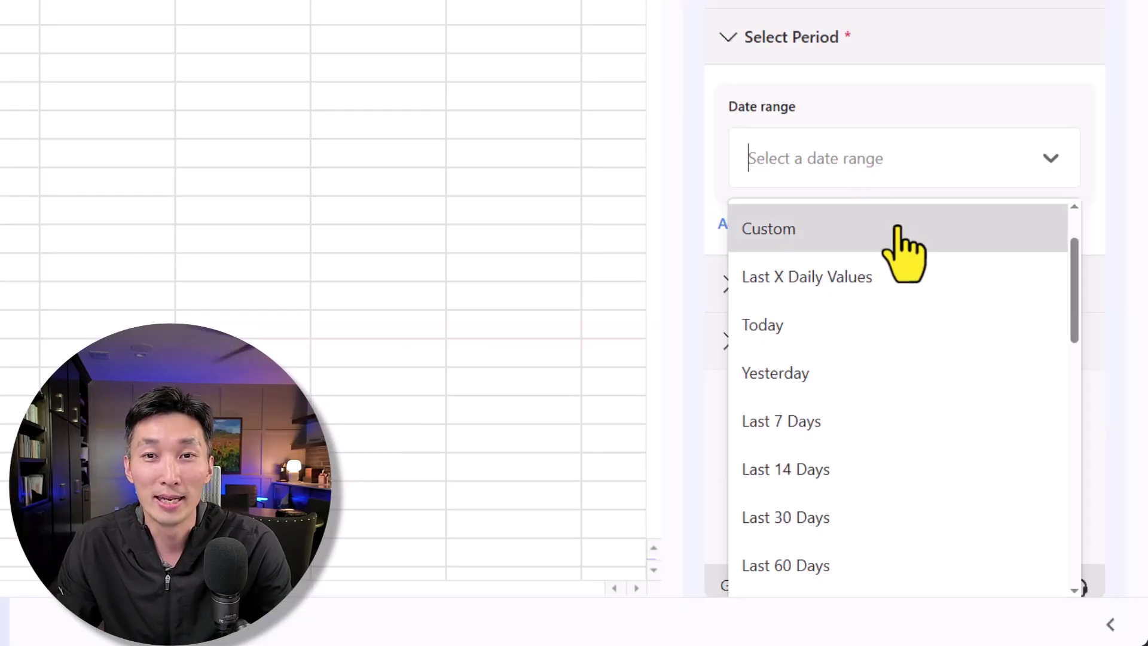
pyautogui.write('last year')
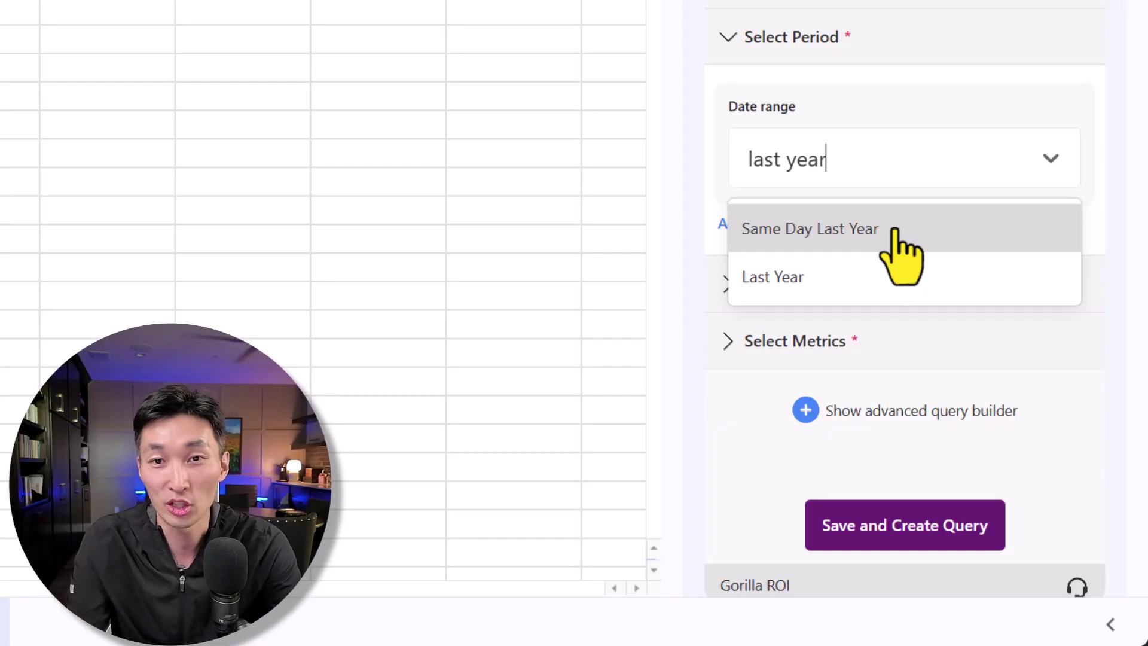
pyautogui.click(883, 269)
# Choose Last Year as the query's date range and Image All as its dataset.
pyautogui.click(883, 272)
pyautogui.click(858, 215)
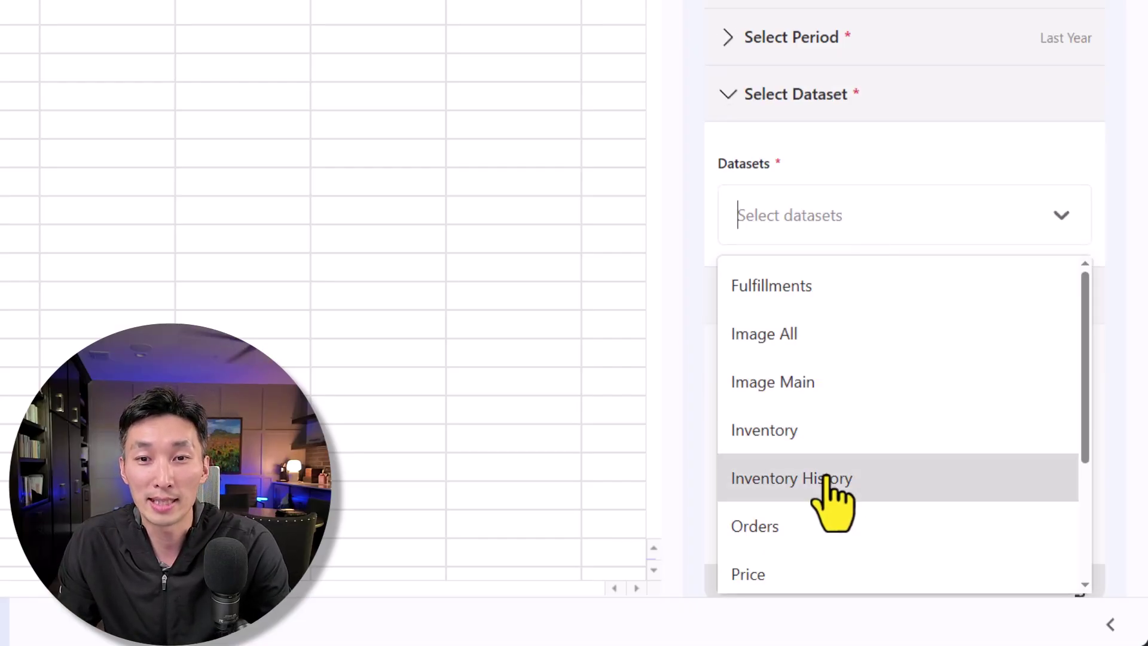
pyautogui.click(827, 337)
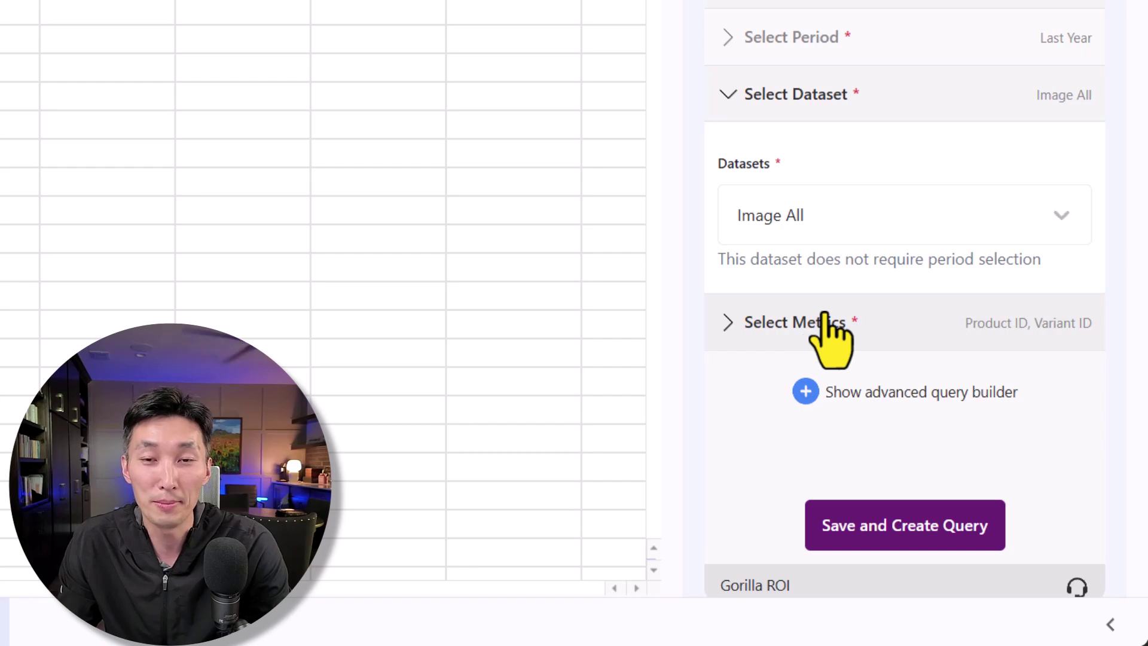
# Set the query's metrics to All, then save and create the query on the SECONDARY sheet.
pyautogui.click(825, 328)
pyautogui.click(892, 272)
pyautogui.click(891, 344)
pyautogui.click(1036, 233)
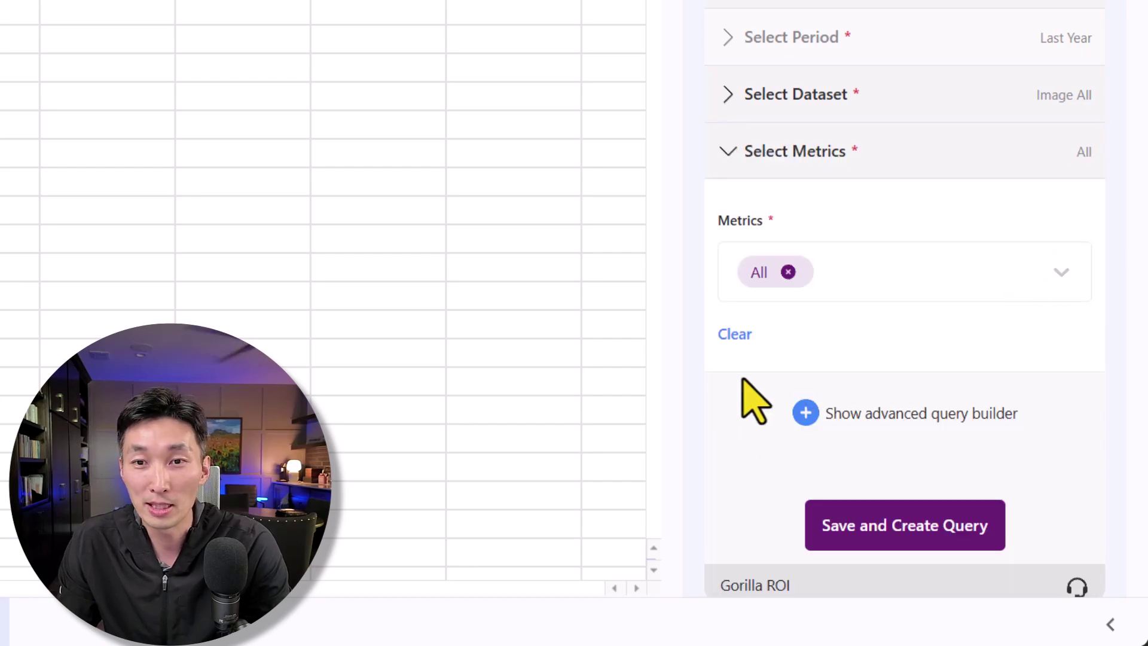
pyautogui.click(908, 533)
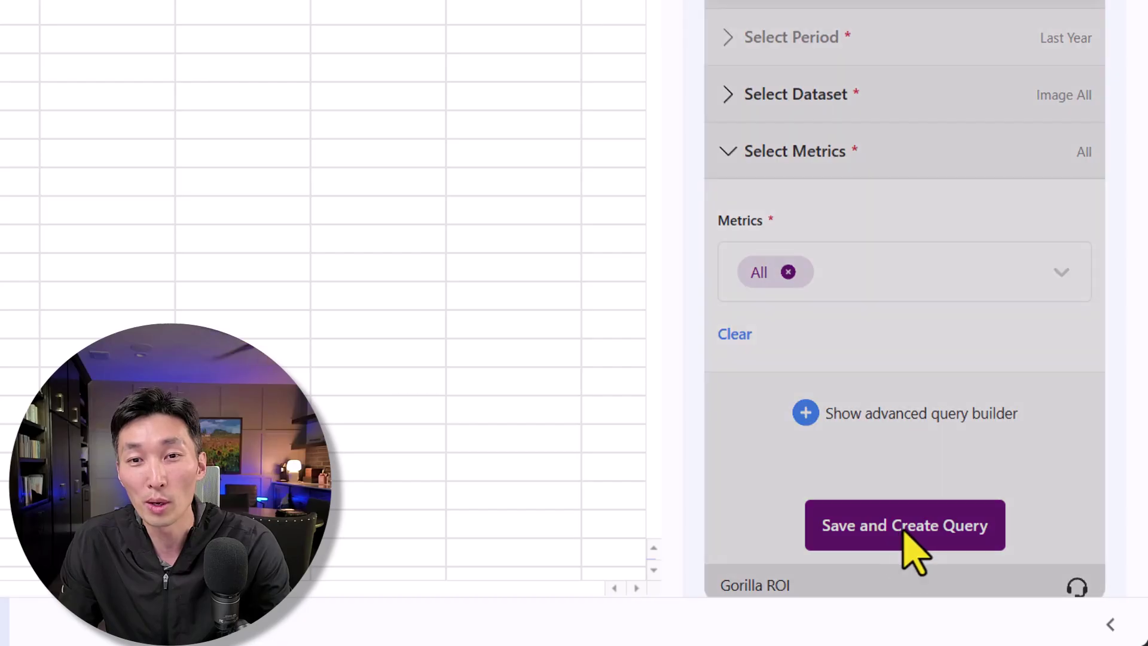
pyautogui.click(1048, 159)
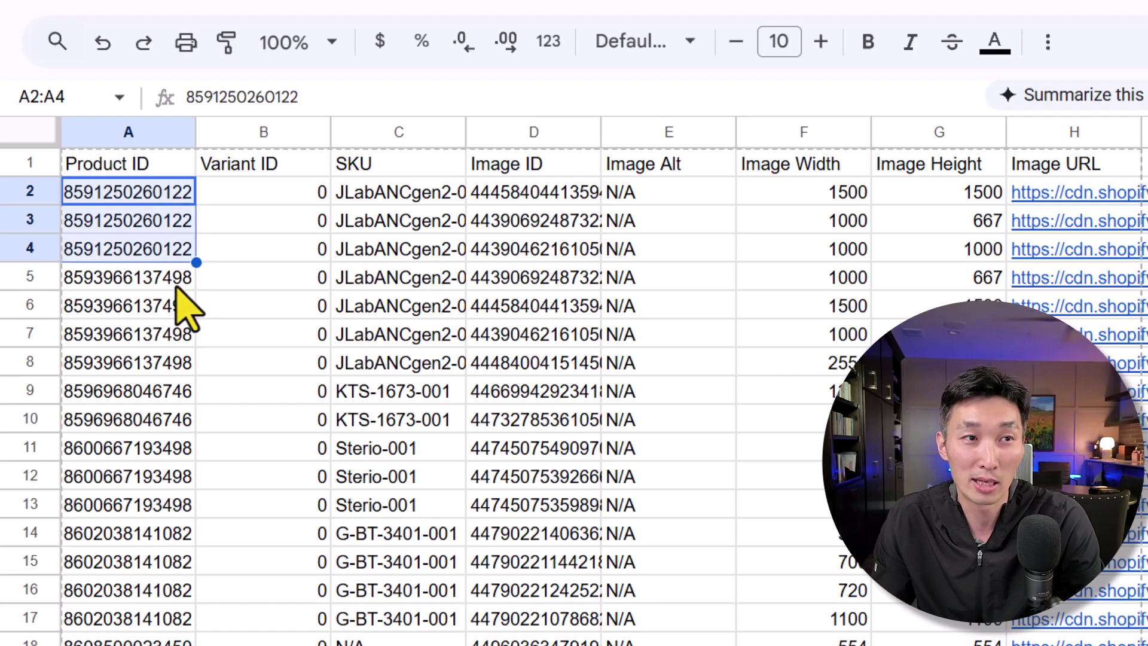
# Examine how product IDs repeat across the secondary image rows, searching the sheet for the product ID in A5.
pyautogui.moveTo(176, 279); pyautogui.dragTo(176, 426)
pyautogui.click(226, 603)
pyautogui.click(174, 281)
pyautogui.hotkey('ctrl', 'c')
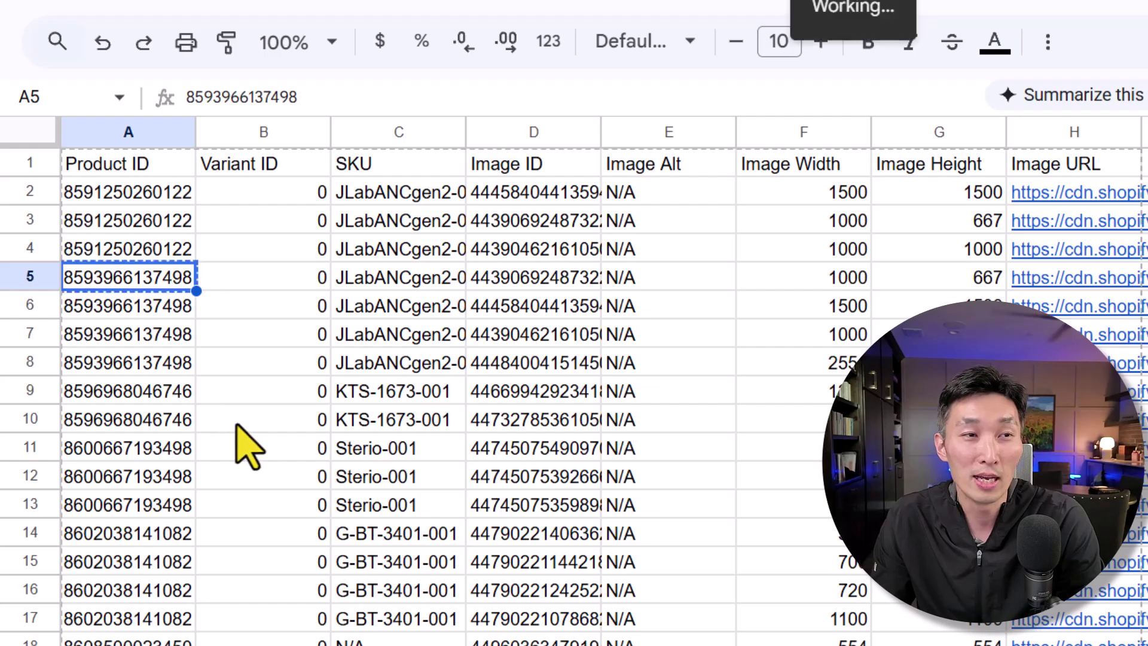
pyautogui.hotkey('ctrl', 'f')
pyautogui.hotkey('ctrl', 'v')
pyautogui.click(1126, 128)
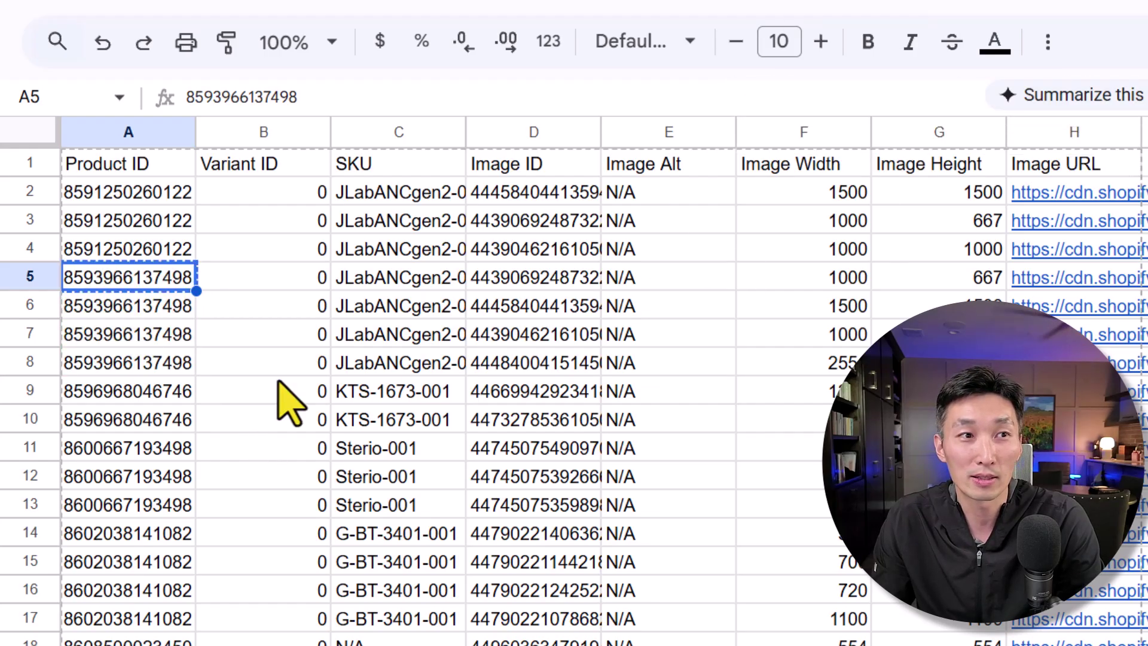
pyautogui.click(284, 398)
pyautogui.click(166, 456)
pyautogui.scroll(-15, 166, 456)
pyautogui.scroll(15, 165, 455)
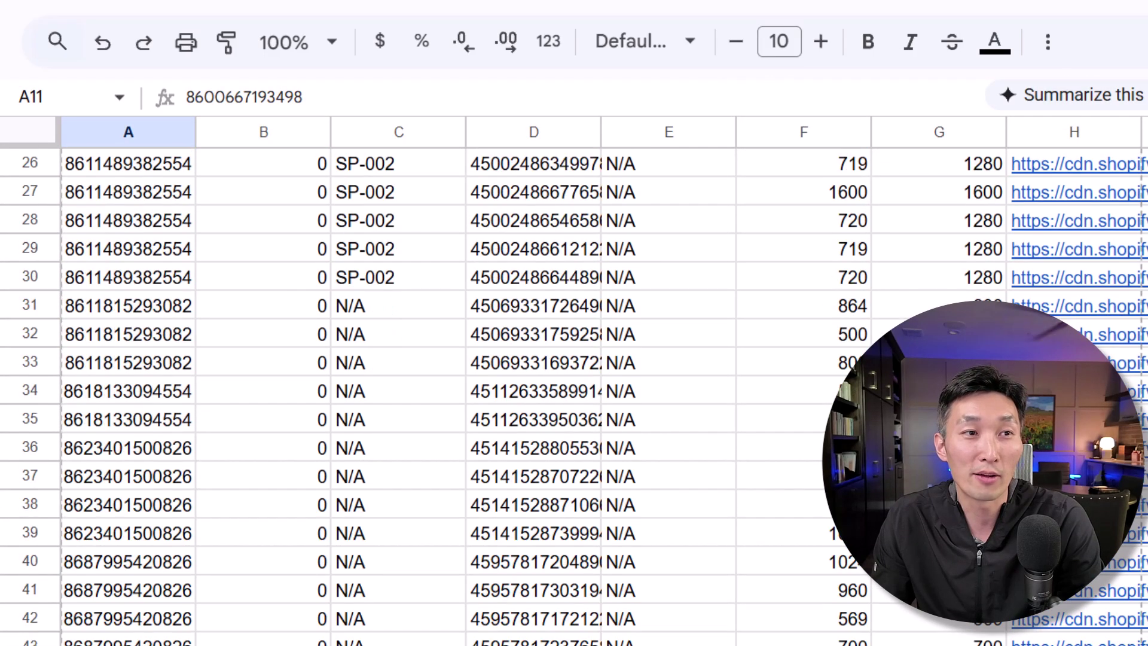
# Inspect the Image Alt, Image Width, Image Height and Image URL columns of the secondary image data.
pyautogui.hscroll(5, 687, 186)
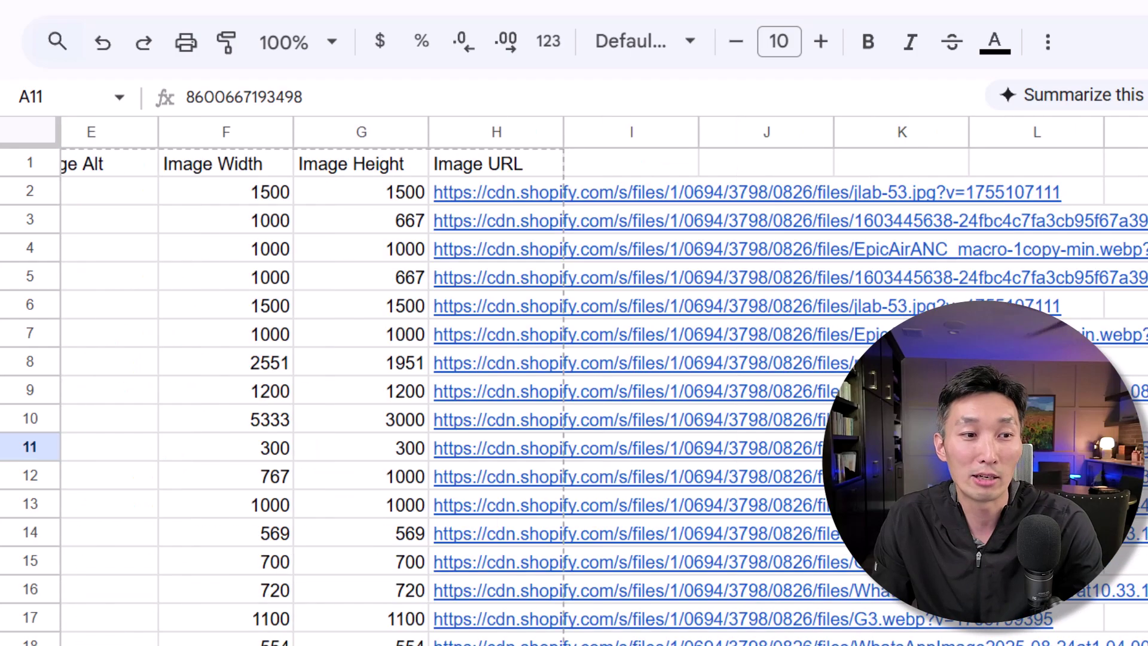
pyautogui.hscroll(-1, 687, 185)
pyautogui.click(622, 160)
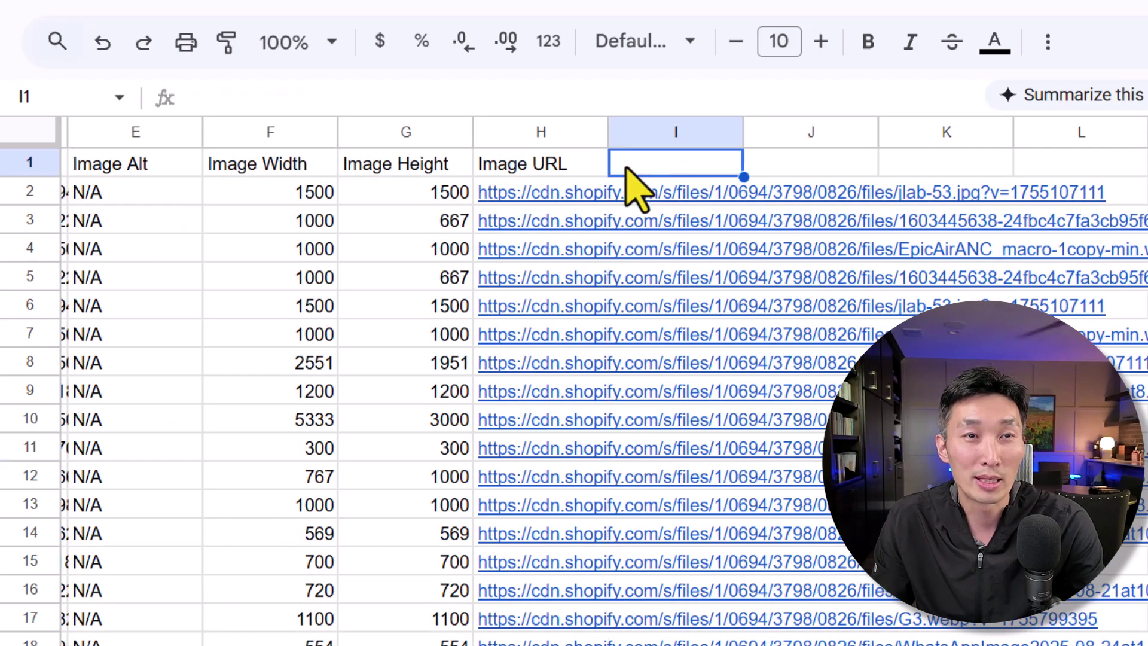
pyautogui.click(122, 133)
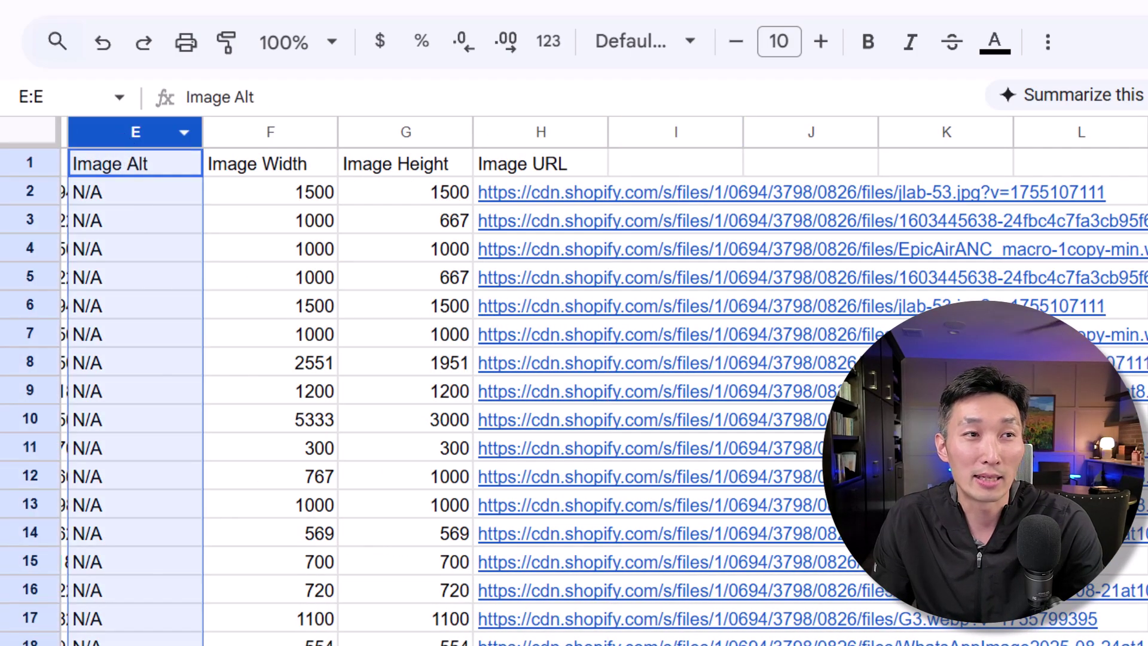
pyautogui.hscroll(-1, 574, 382)
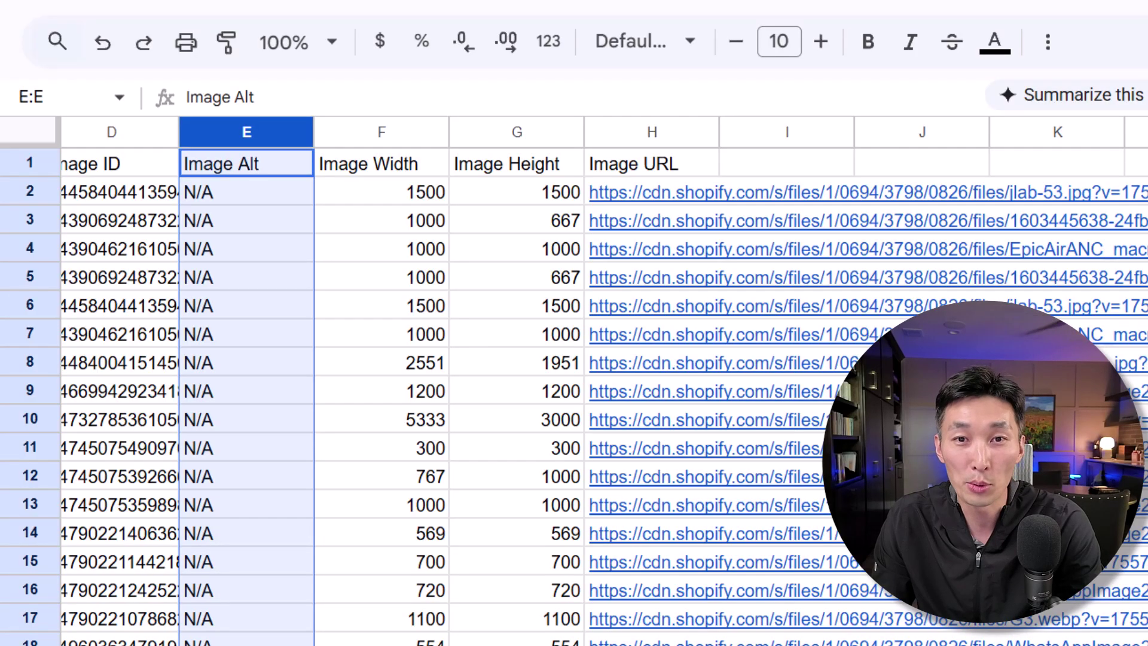
pyautogui.click(421, 249)
pyautogui.click(413, 163)
pyautogui.click(413, 133)
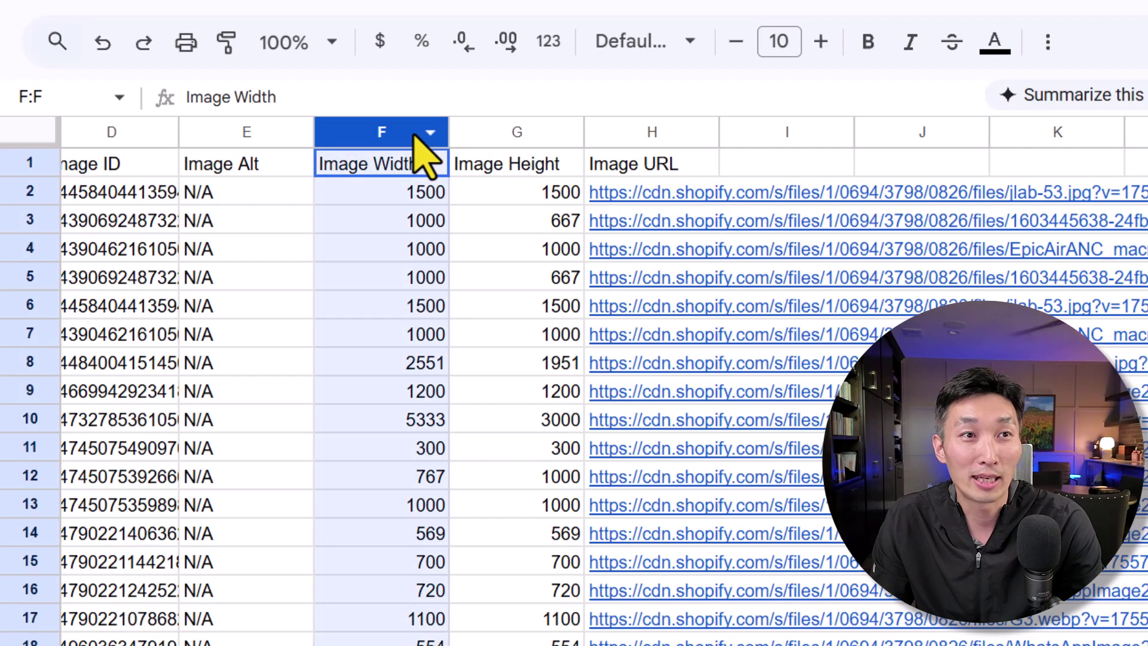
pyautogui.keyDown('shift'); pyautogui.click(505, 132); pyautogui.keyUp('shift')
pyautogui.click(555, 334)
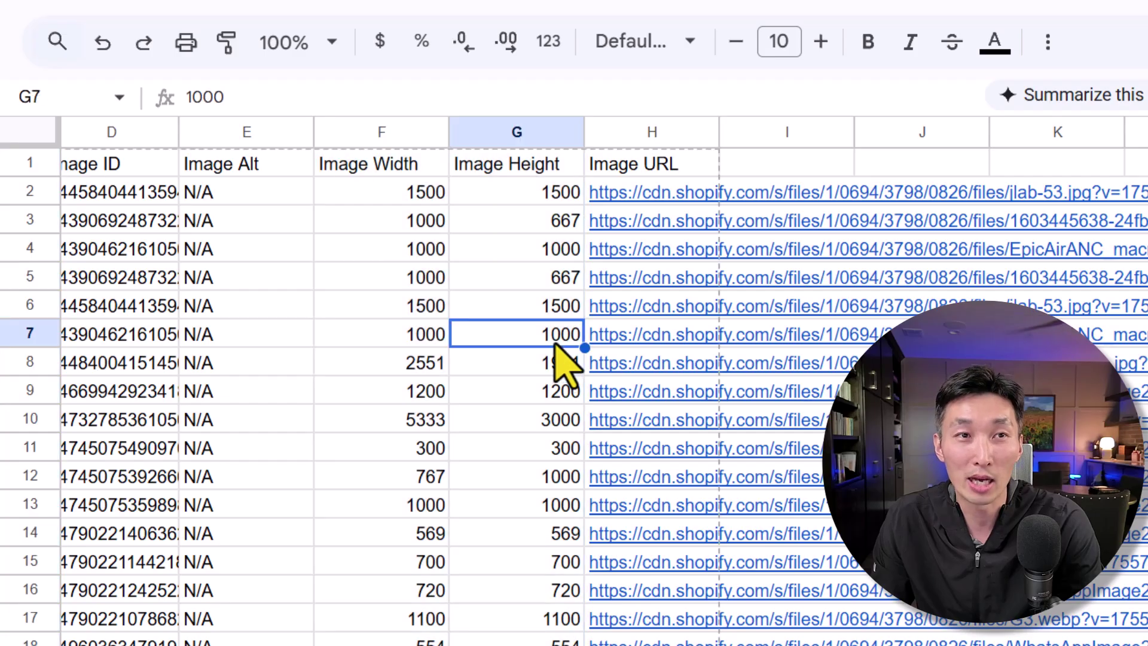
# Add the header IMAGE in cell I1 of the SECONDARY sheet.
pyautogui.click(799, 172)
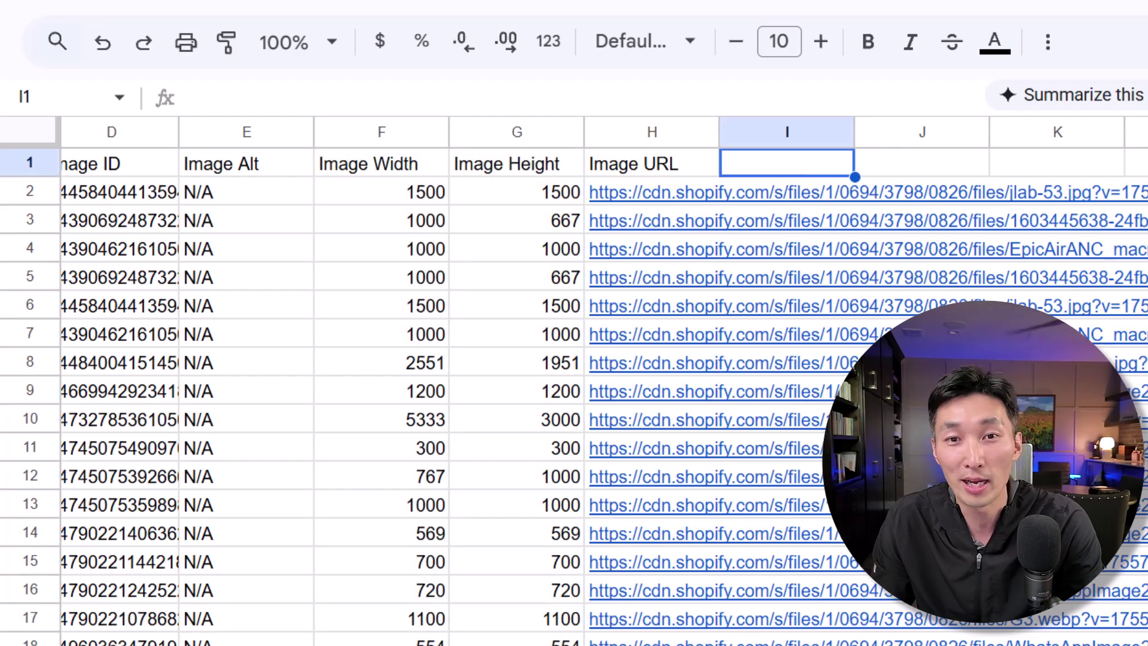
pyautogui.write('IMAGE')
pyautogui.press('Return')
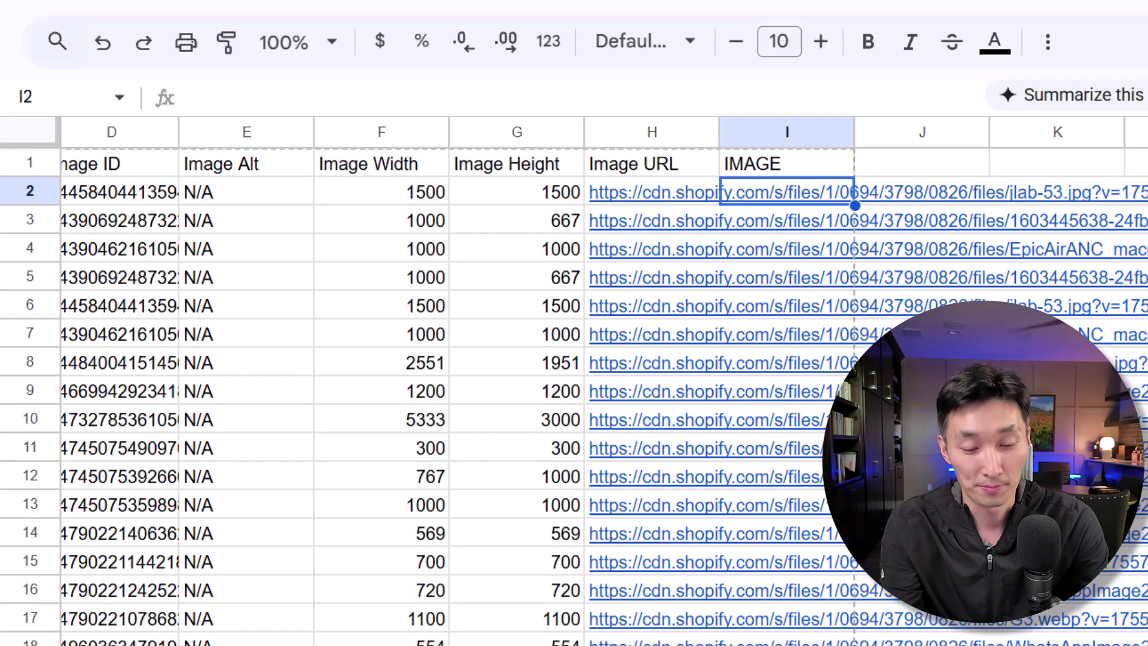
# Enter =IMAGE(H2) in cell I2 and autofill the formula down column I for all secondary images.
pyautogui.write('=IMAGE')
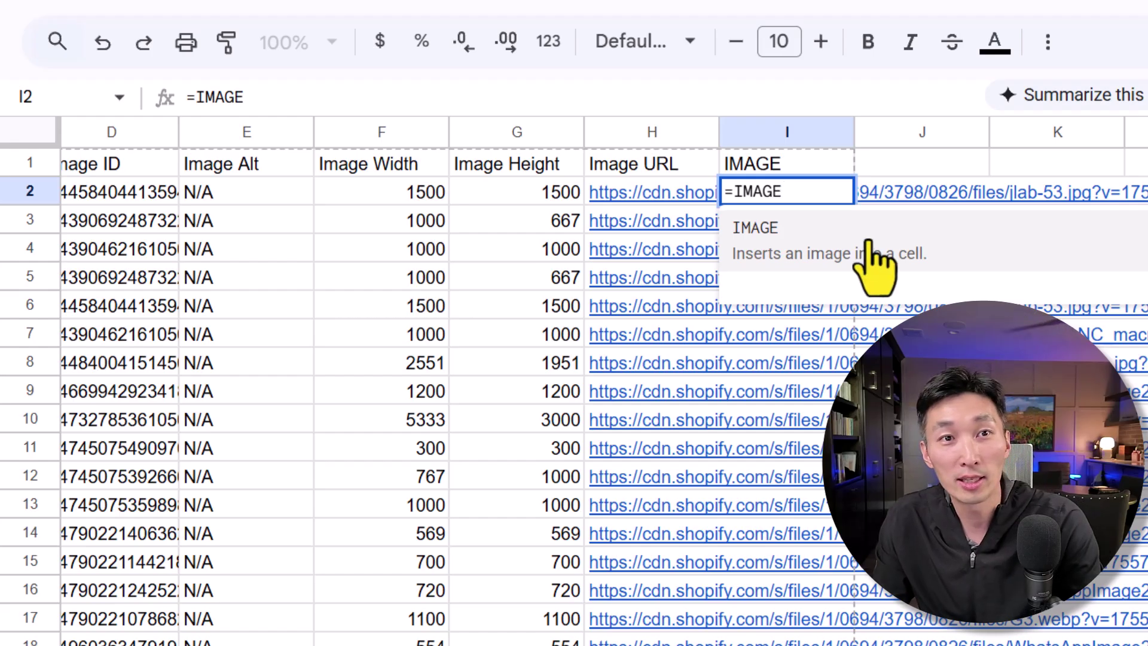
pyautogui.write('(')
pyautogui.click(672, 198)
pyautogui.write(')')
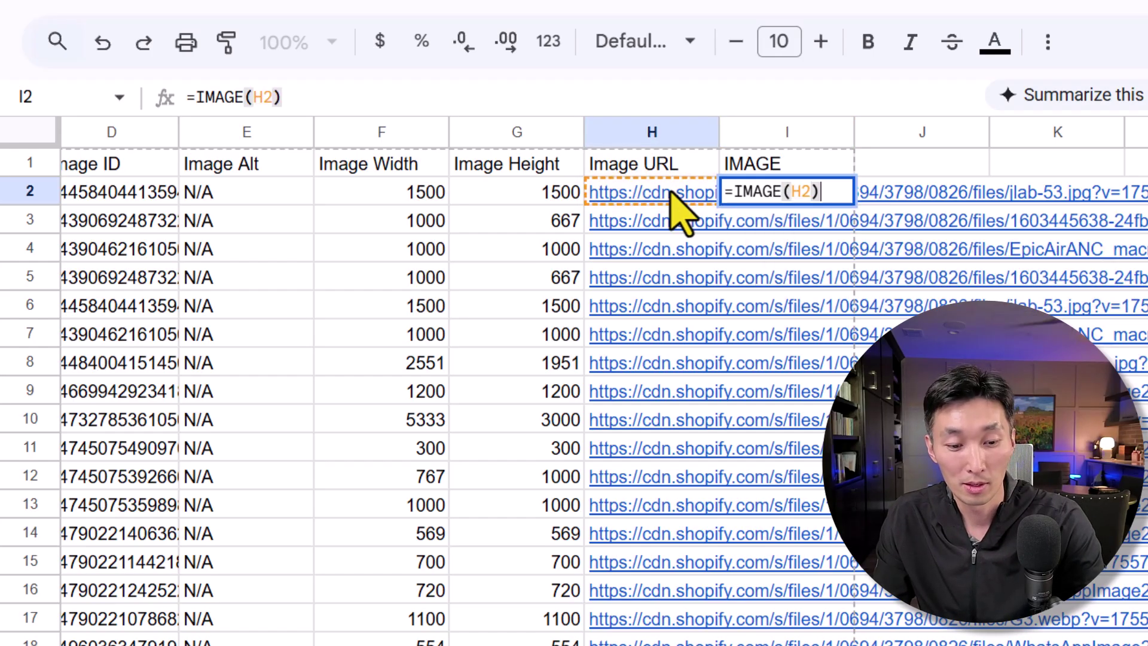
pyautogui.press('Return')
pyautogui.hotkey('ctrl', 'Return')
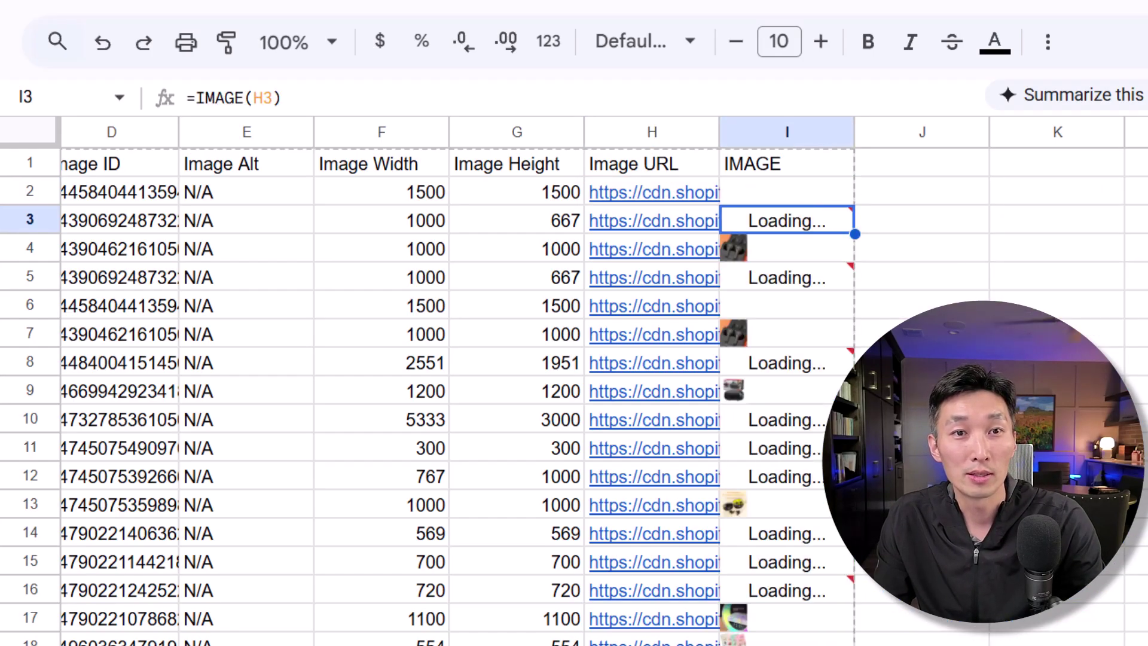
# Review the rendered image previews down column I of the SECONDARY sheet.
pyautogui.click(925, 334)
pyautogui.click(932, 222)
pyautogui.click(890, 305)
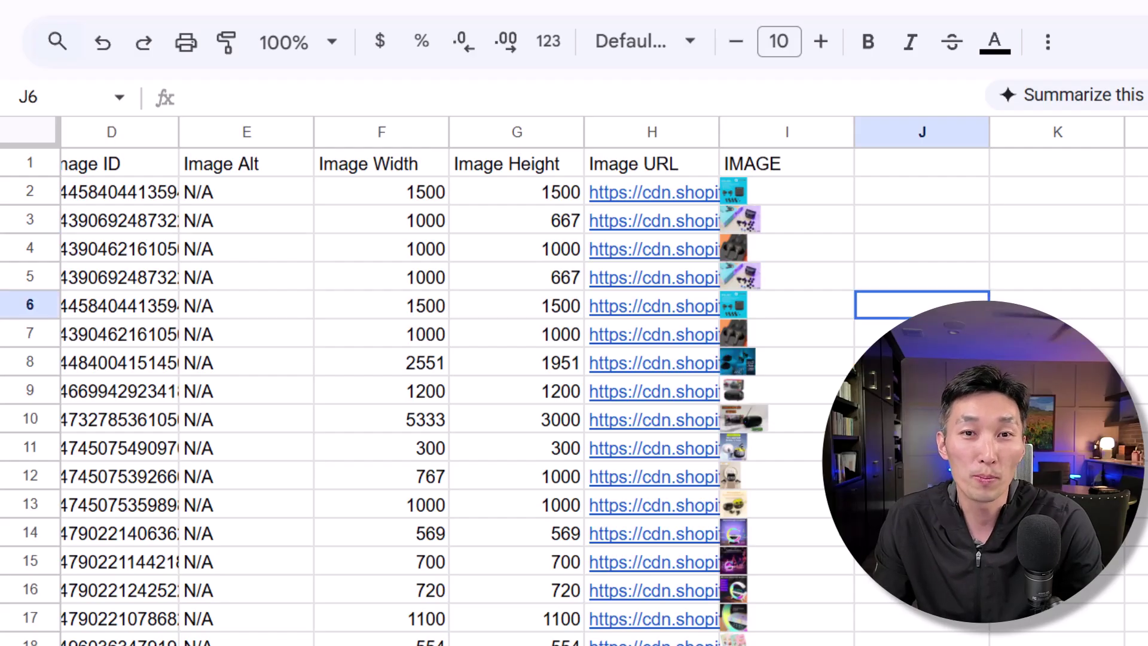
pyautogui.scroll(-12, 839, 535)
pyautogui.scroll(2, 839, 535)
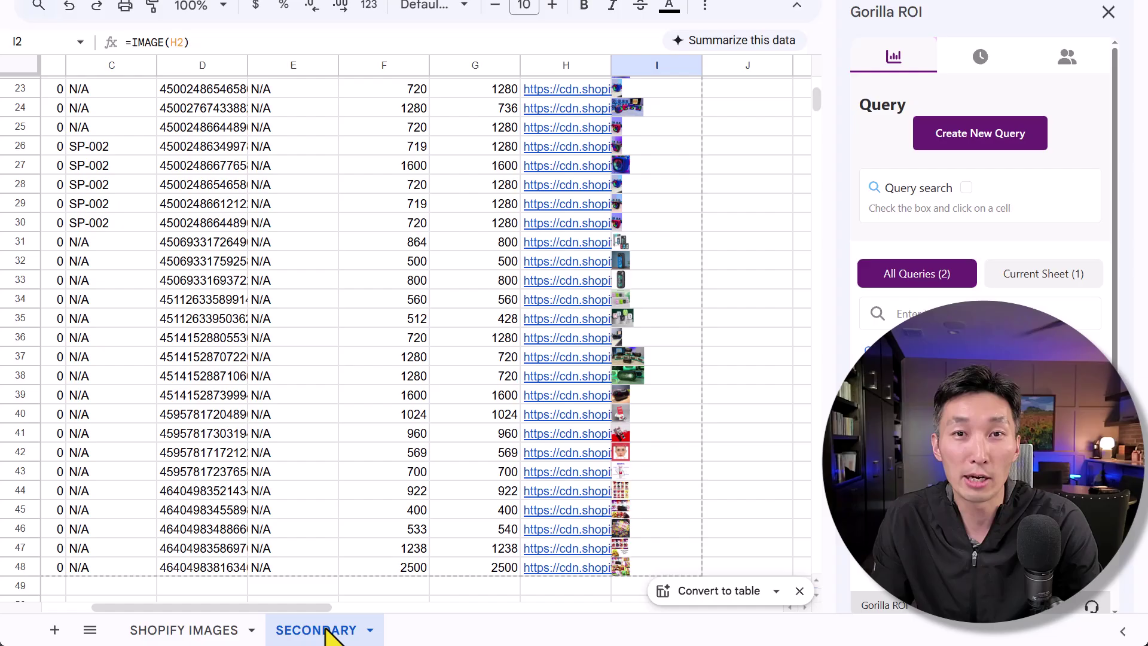
# Switch to the SHOPIFY IMAGES sheet and add the header 2nd IMAGE in cell J1.
pyautogui.click(217, 631)
pyautogui.click(352, 430)
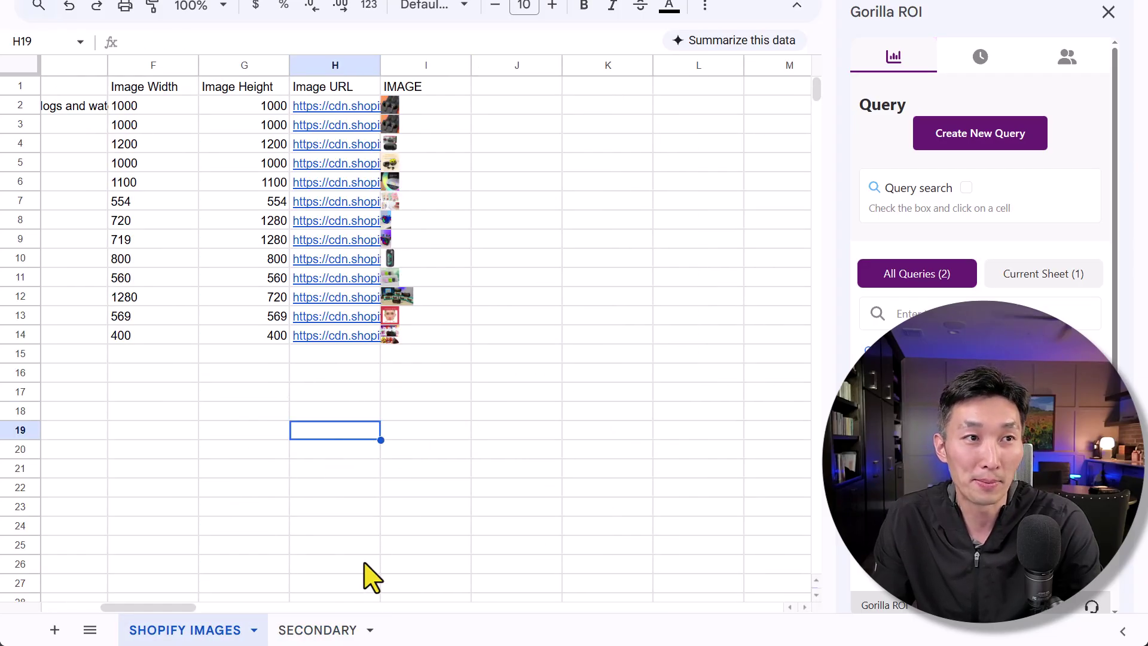
pyautogui.moveTo(186, 607); pyautogui.dragTo(71, 614)
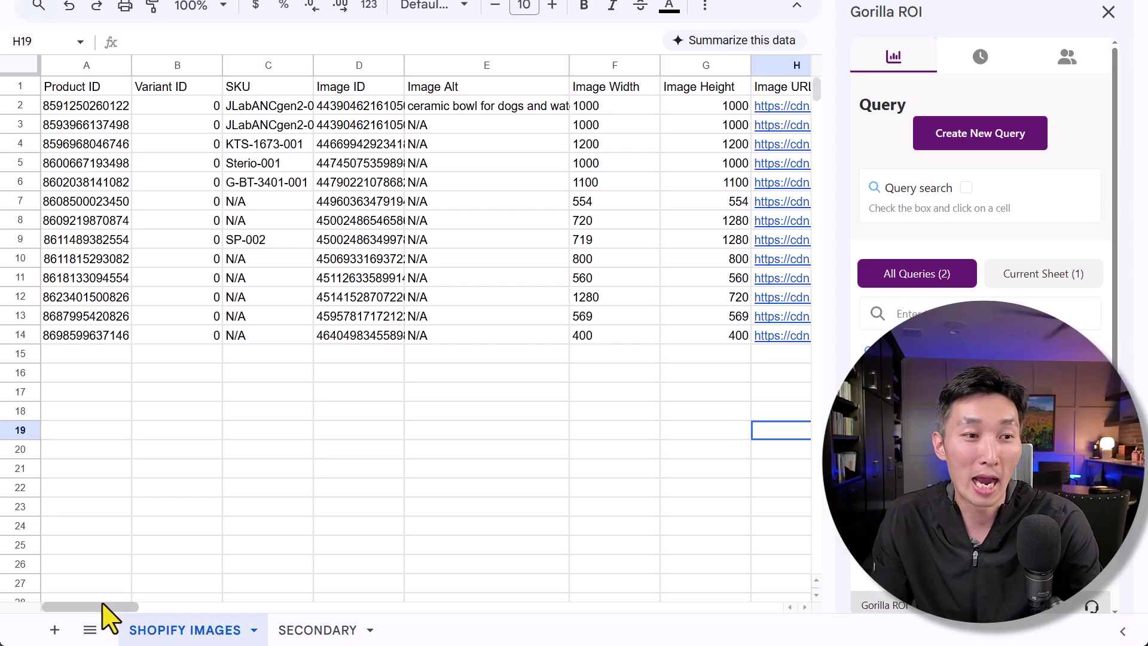
pyautogui.click(83, 110)
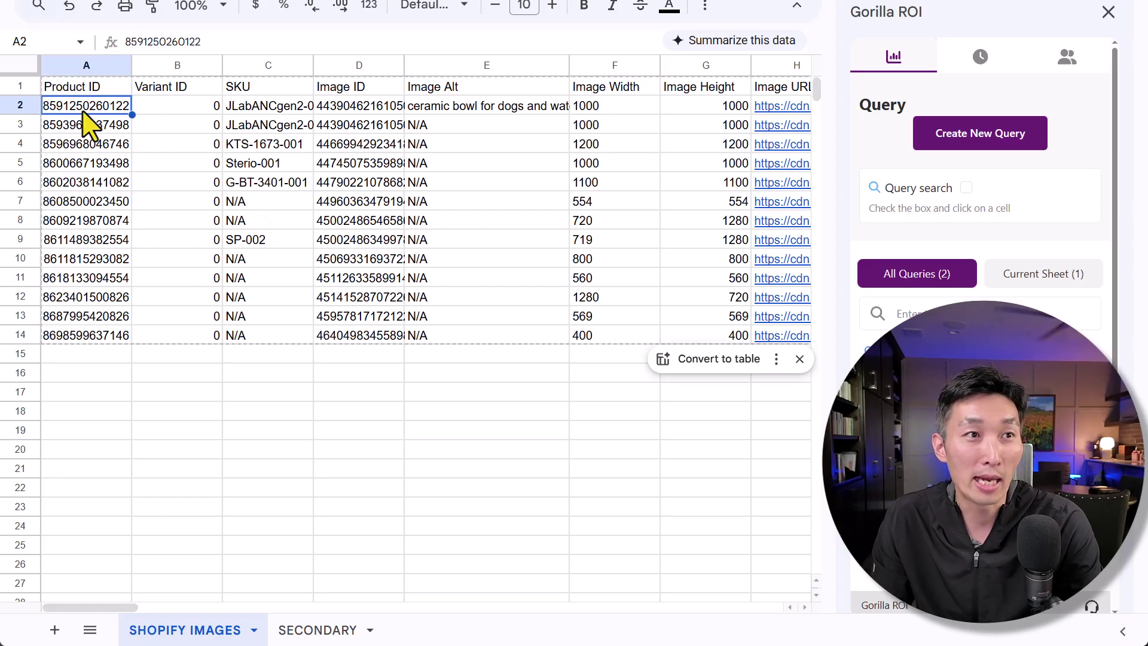
pyautogui.moveTo(93, 607); pyautogui.dragTo(161, 610)
pyautogui.click(302, 105)
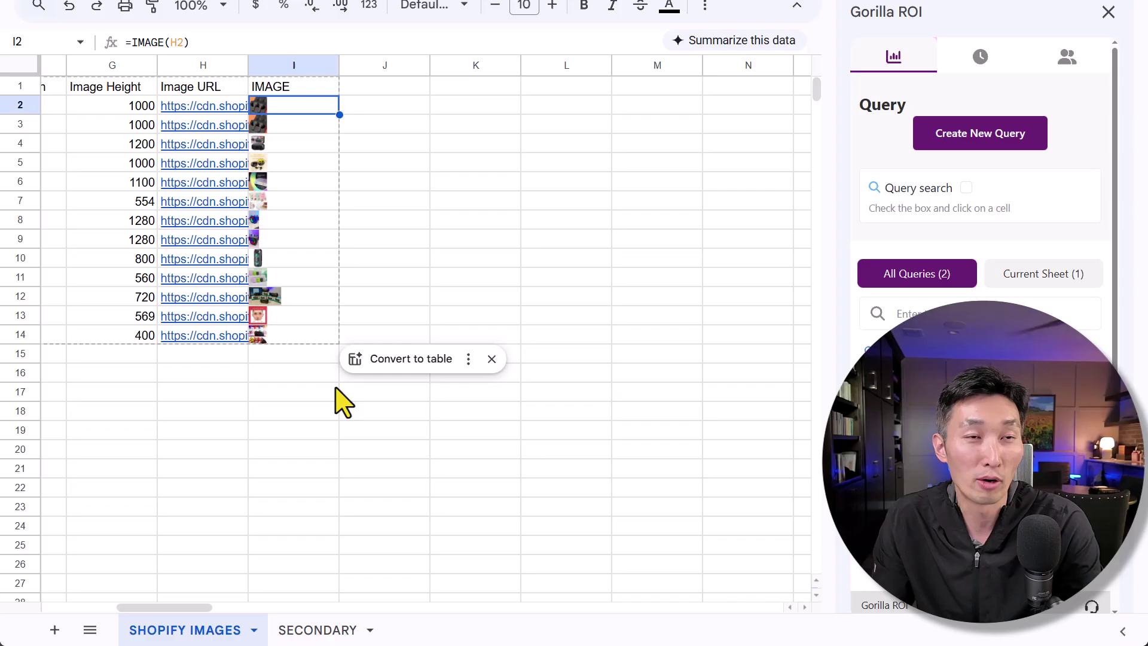
pyautogui.click(378, 88)
pyautogui.write('@')
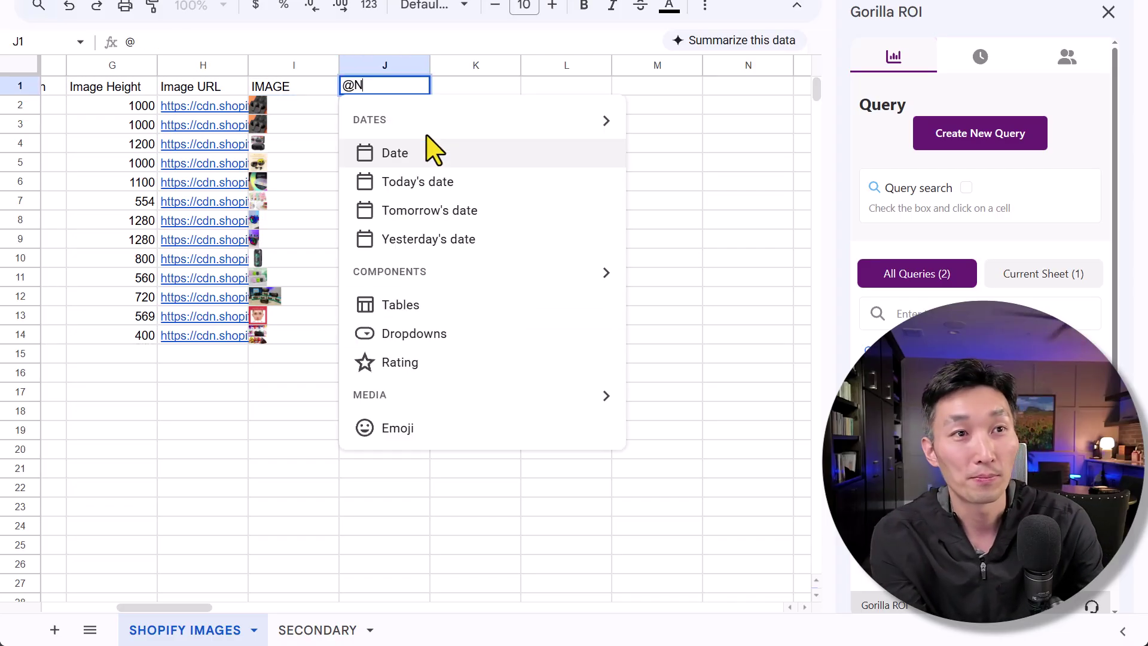
pyautogui.press('BackSpace')
pyautogui.write('2nd ')
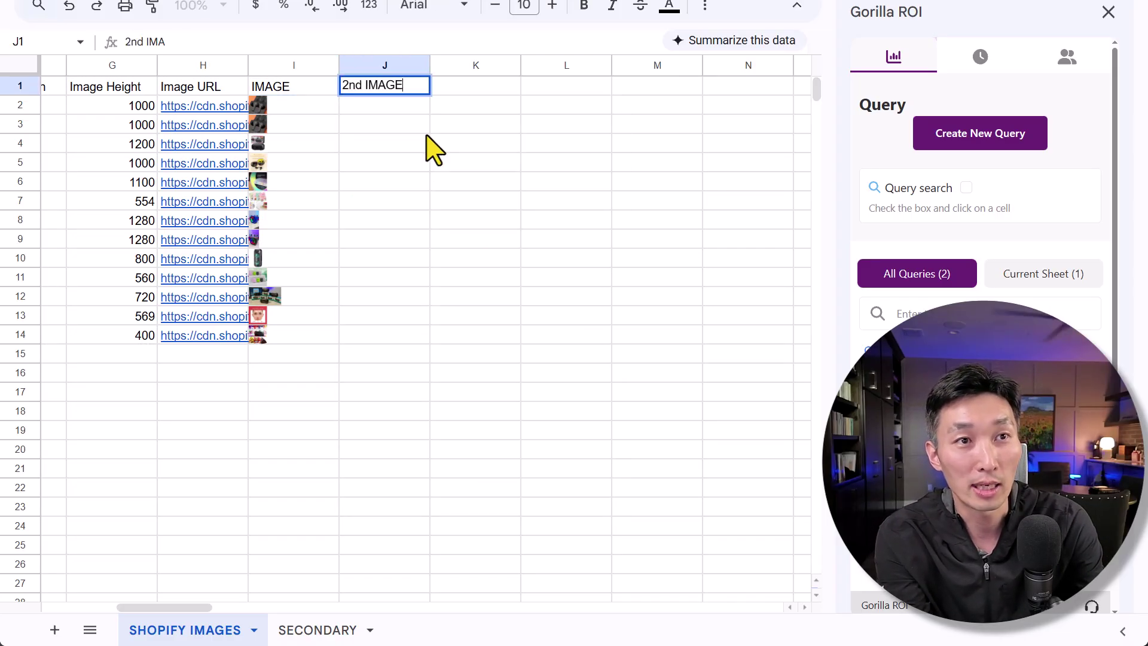
pyautogui.write('IMAGE')
pyautogui.press('Return')
# Enter =VLOOKUP($A2,SECONDARY!$A:$H,8,false) in cell J2 and fill it down through J14.
pyautogui.write('=vlook')
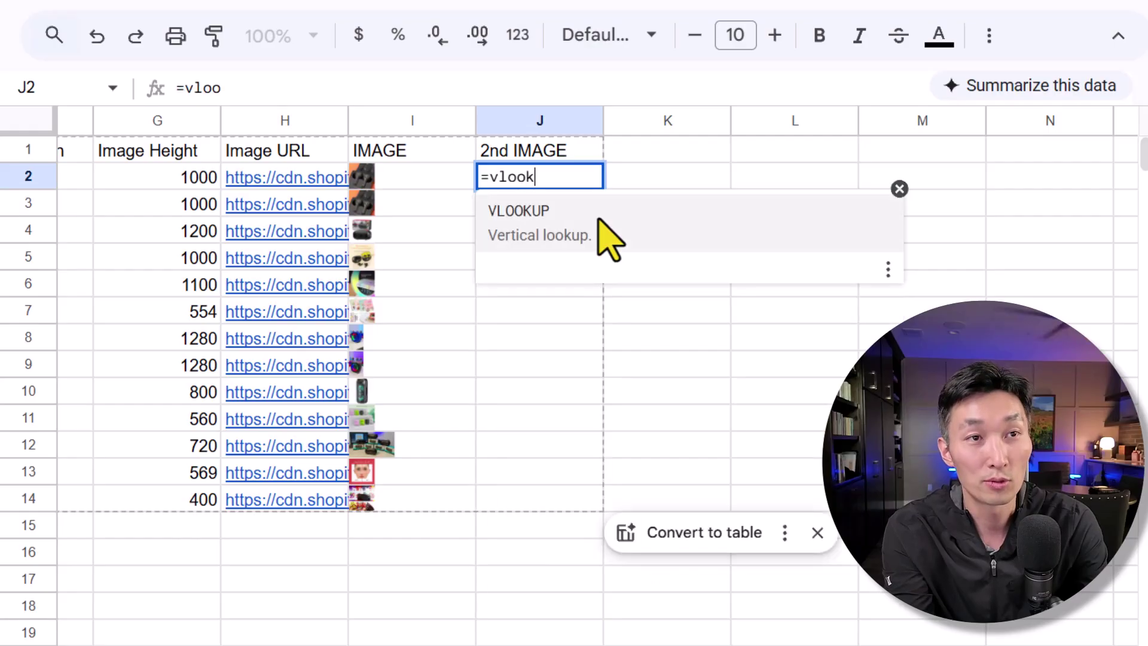
pyautogui.press('Tab')
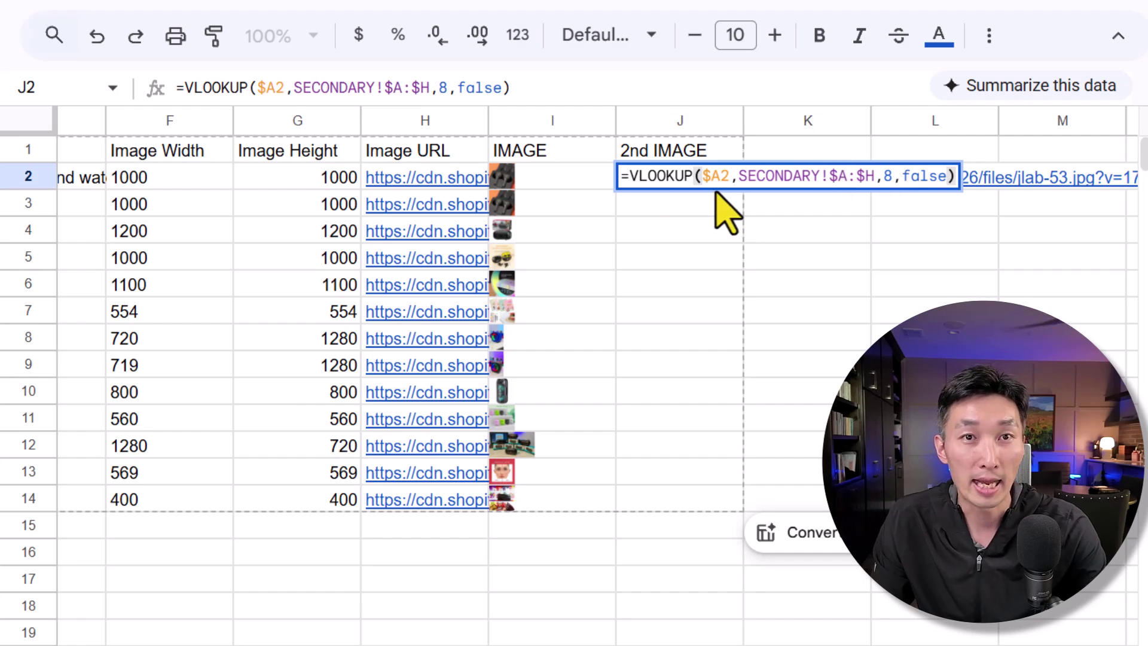
pyautogui.click(778, 258)
pyautogui.click(724, 182)
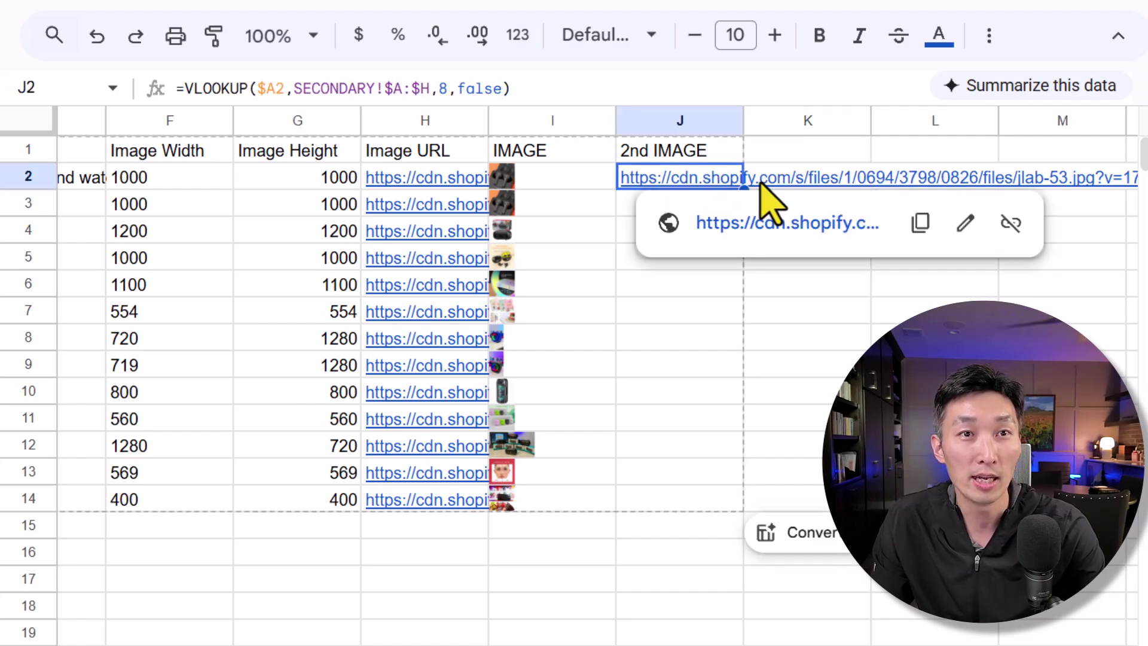
pyautogui.moveTo(743, 189); pyautogui.dragTo(725, 499)
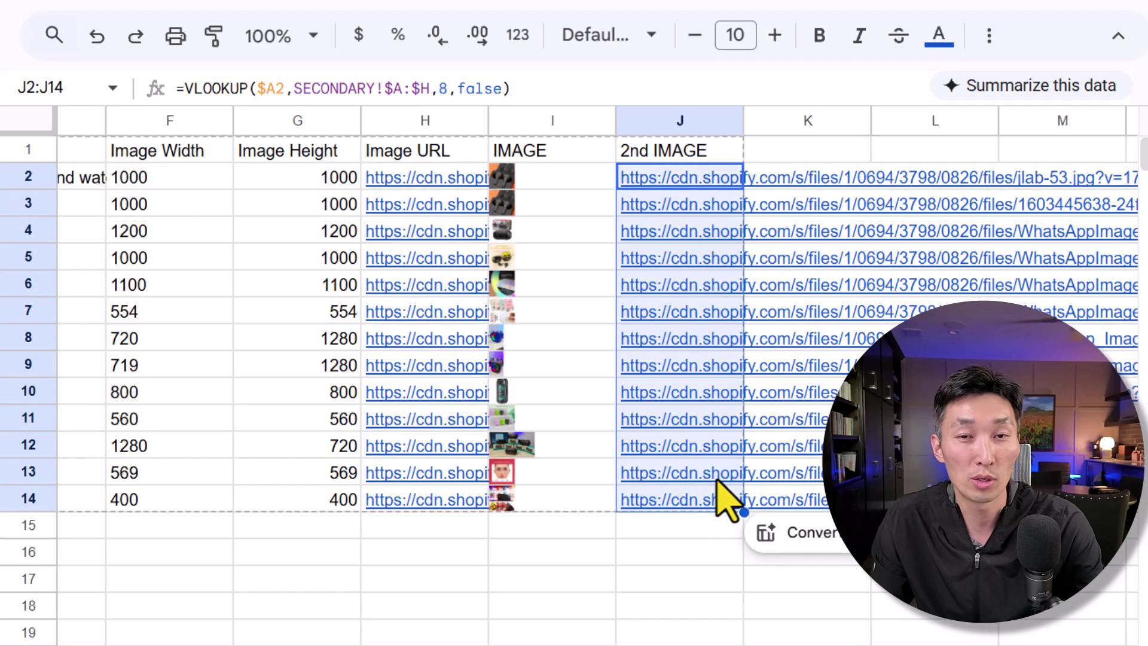
pyautogui.click(658, 632)
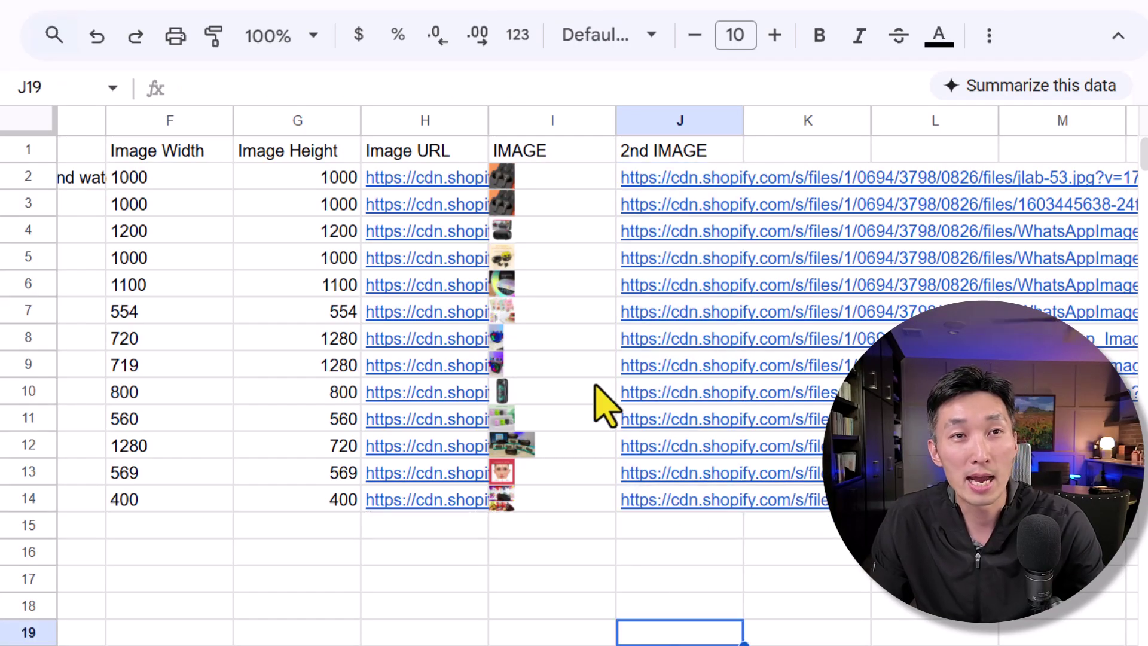
# Add the header IMAGE in cell K1, beside the 2nd IMAGE column.
pyautogui.click(724, 157)
pyautogui.click(798, 158)
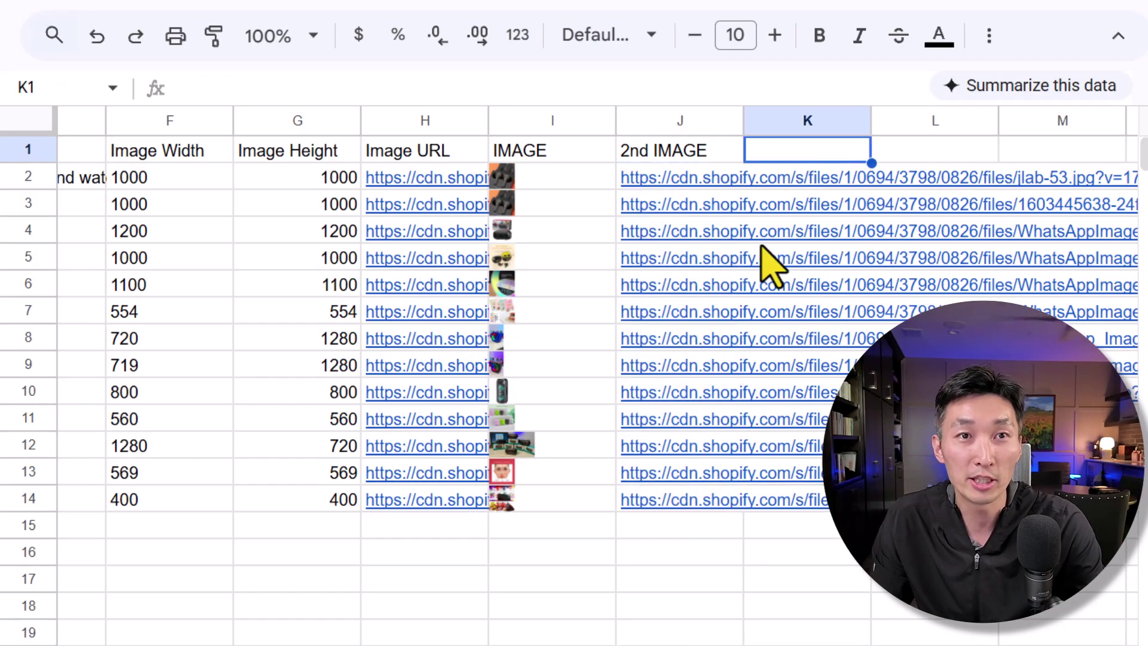
pyautogui.click(680, 184)
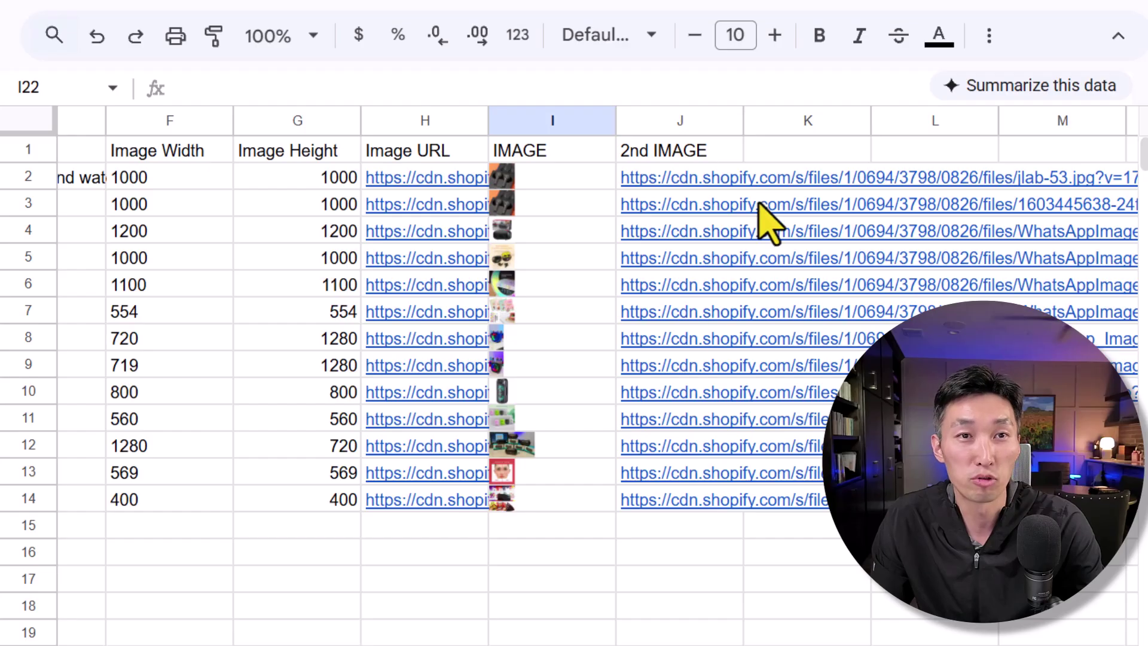
pyautogui.click(777, 154)
pyautogui.write('IMAGE')
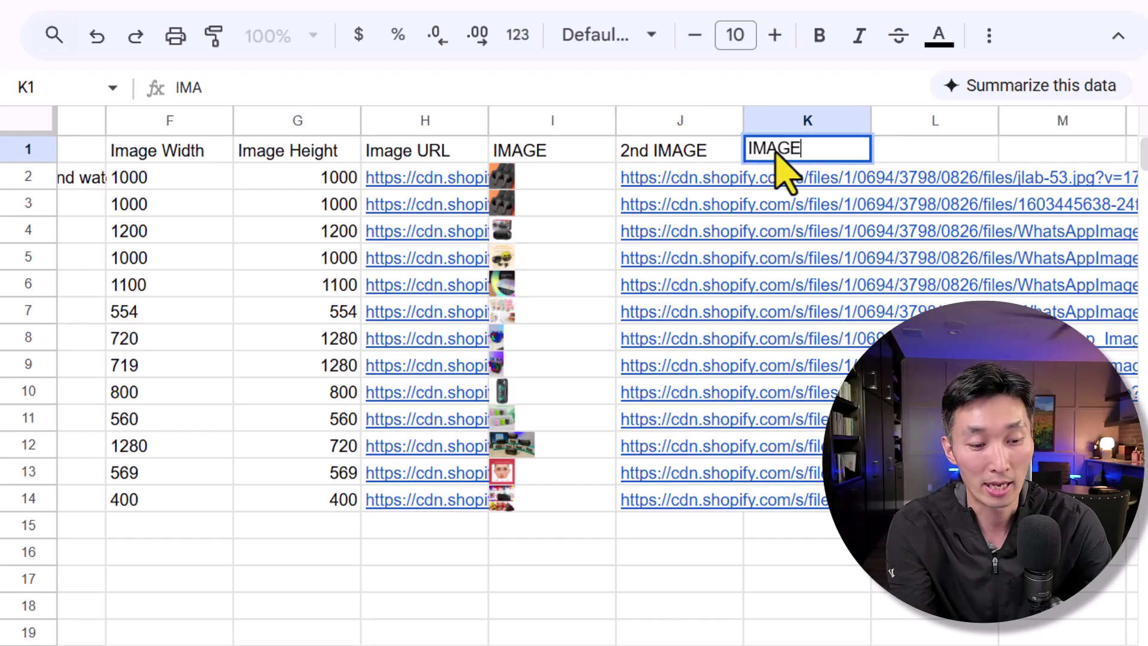
pyautogui.press('Return')
# Enter the formula =IMAGE(J2) in cell K2 to preview the secondary image.
pyautogui.write('=')
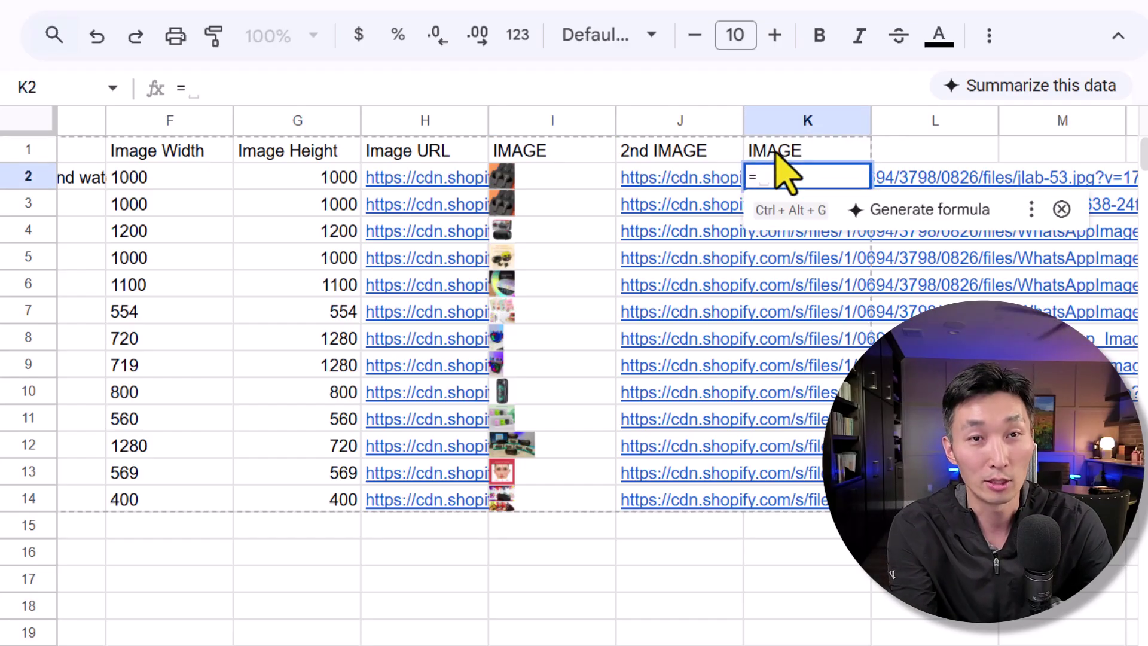
pyautogui.write('IMAGE')
pyautogui.click(683, 182)
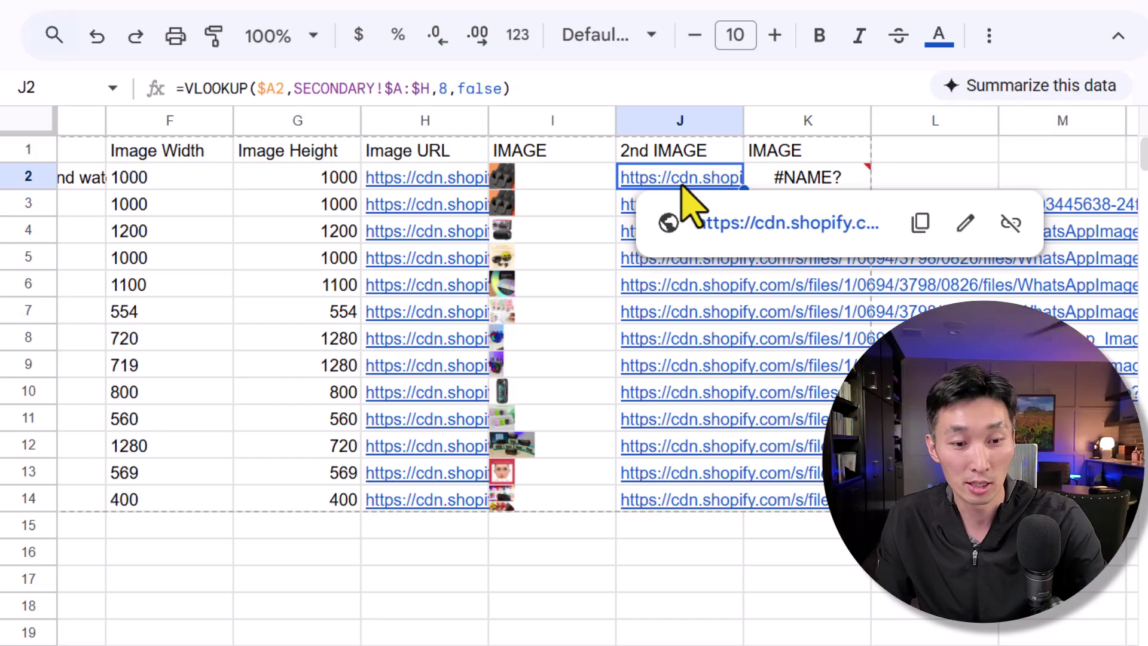
pyautogui.doubleClick(840, 177)
pyautogui.write('(')
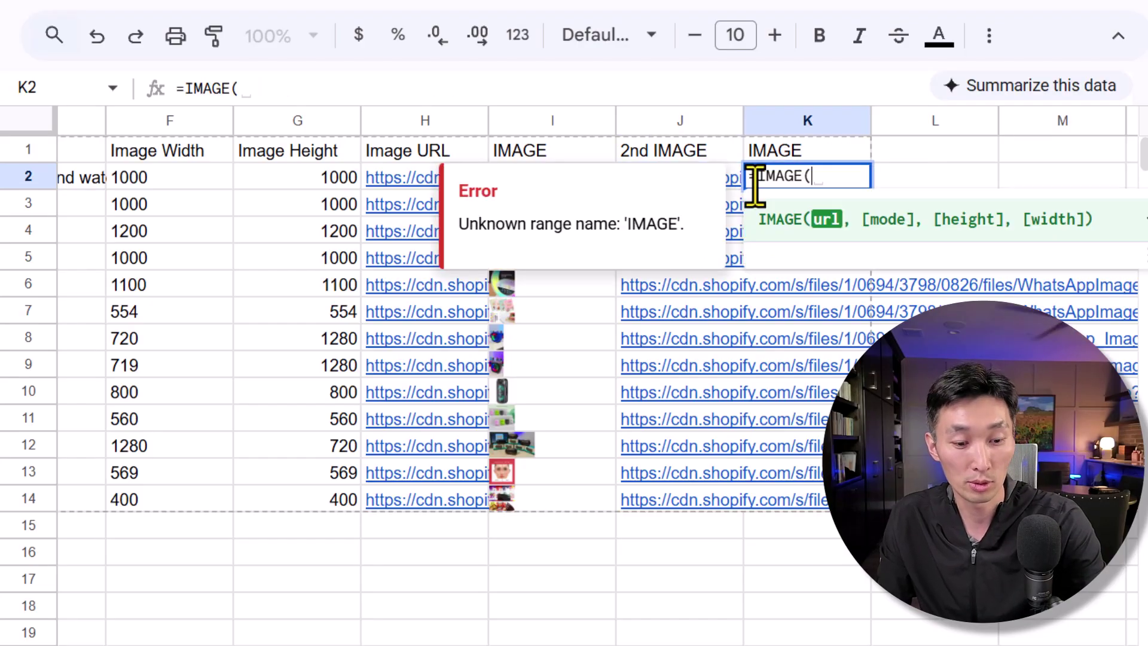
pyautogui.click(736, 180)
pyautogui.write(')')
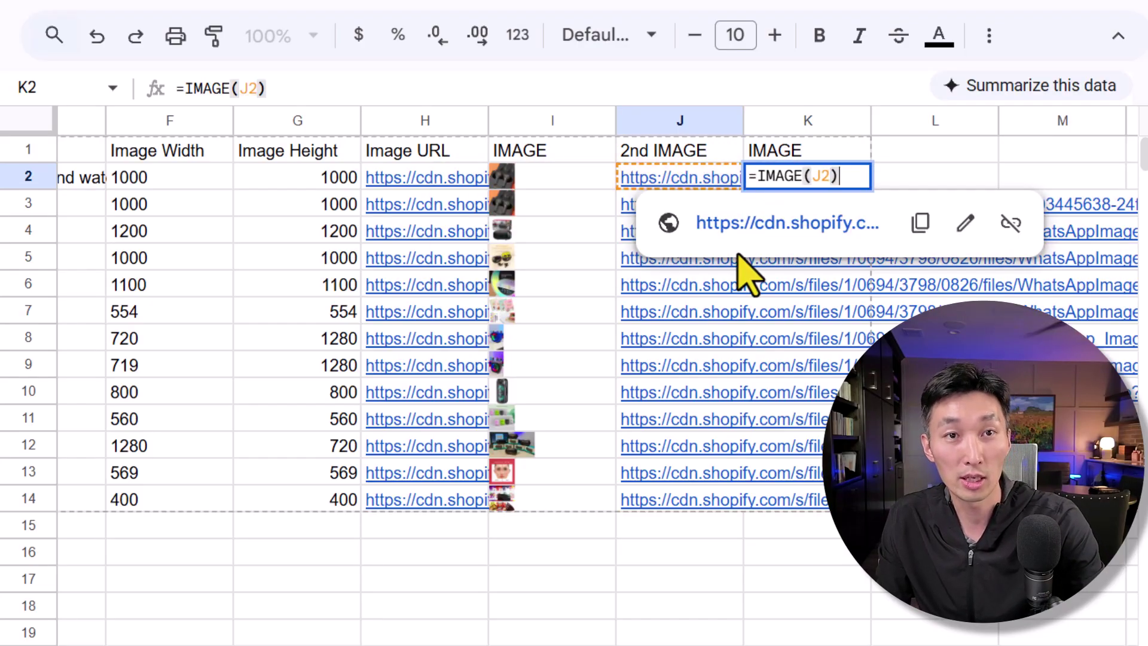
pyautogui.press('Return')
# Fill the K2 image formula down column K for all products and clear the extra formula in K15.
pyautogui.press('Up')
pyautogui.moveTo(871, 190); pyautogui.dragTo(823, 529)
pyautogui.click(816, 571)
pyautogui.click(818, 524)
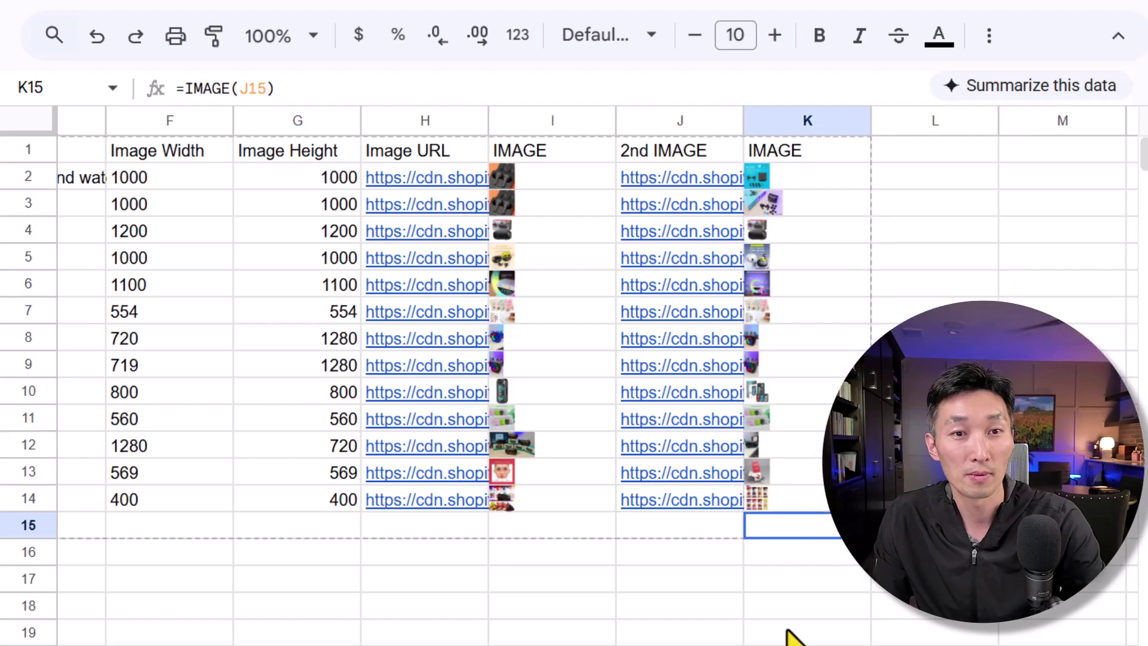
pyautogui.press('Delete')
pyautogui.click(545, 645)
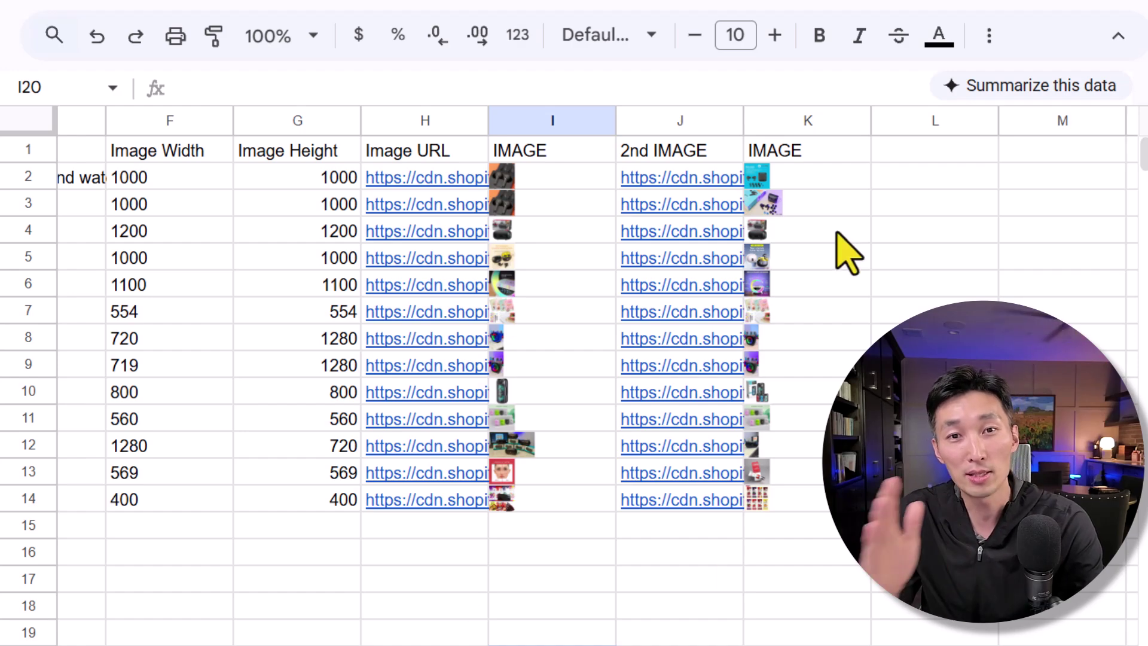
# Increase the height of row 2 to enlarge its main and secondary image previews.
pyautogui.click(854, 187)
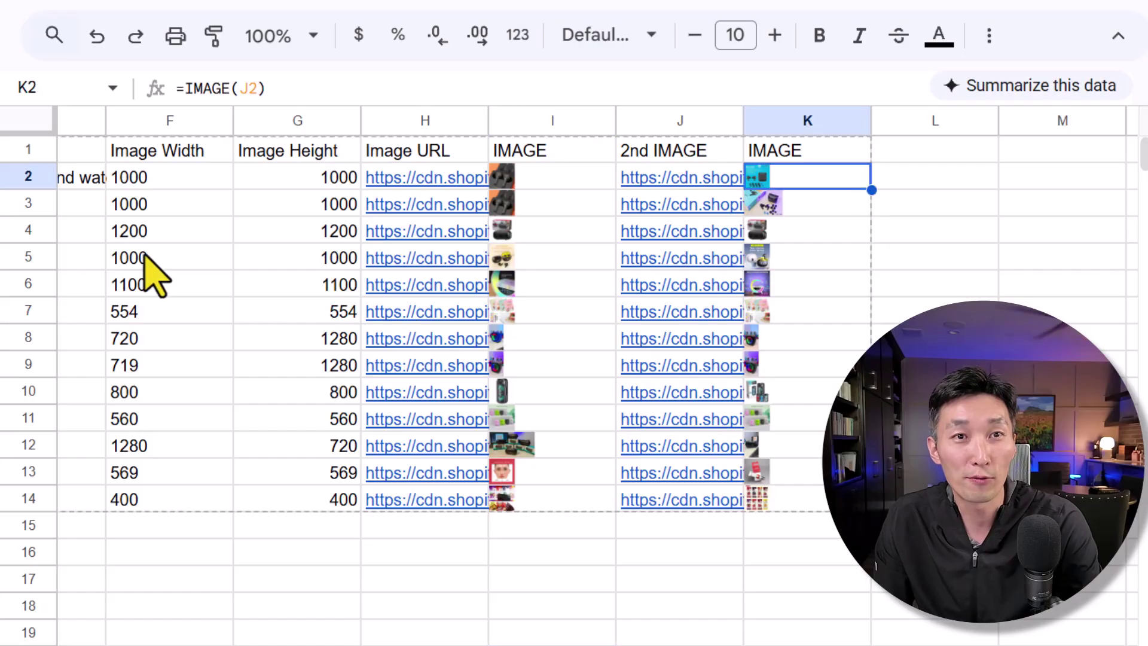
pyautogui.moveTo(29, 190); pyautogui.dragTo(29, 207)
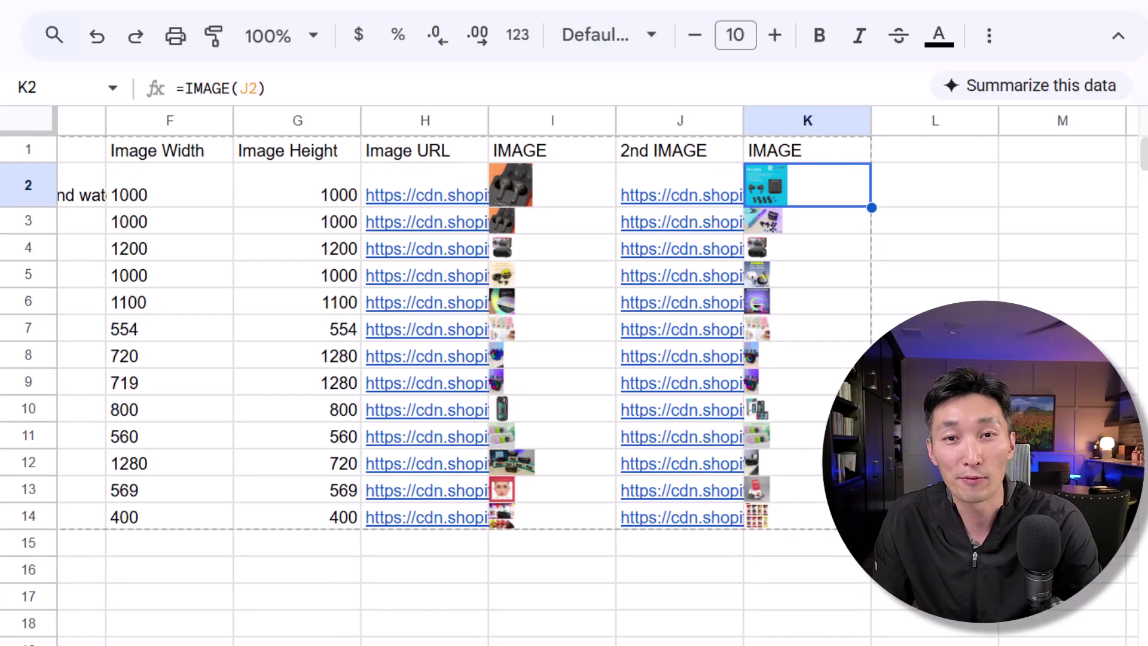